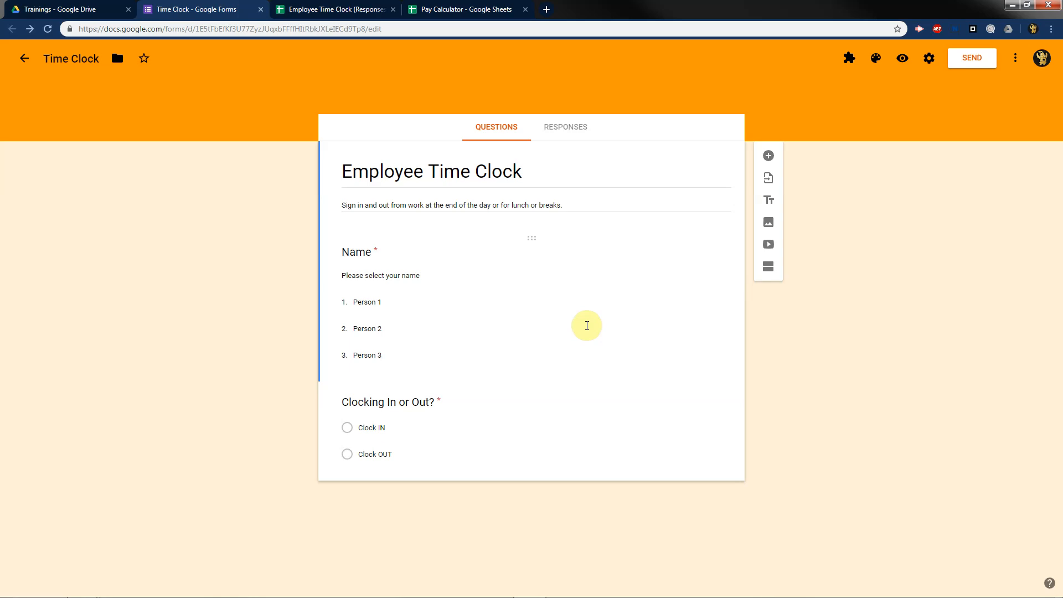
# Close the Employee Time Clock responses sheet and the Pay Calculator sheet, leaving the Time Clock form open.
pyautogui.click(367, 10)
pyautogui.click(394, 10)
pyautogui.click(414, 9)
pyautogui.click(527, 10)
pyautogui.click(396, 10)
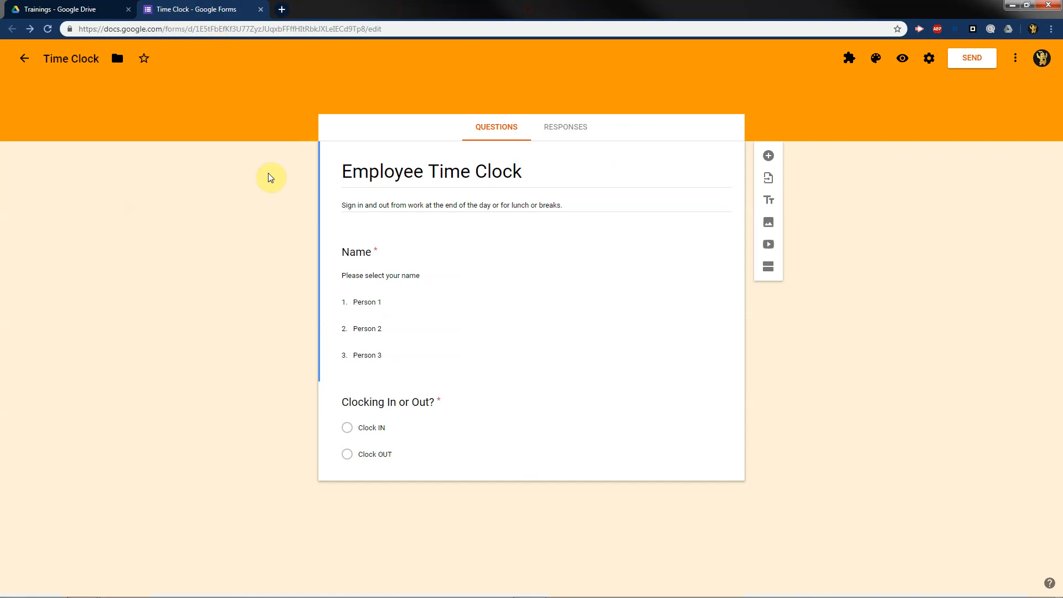
# Review the Time Clock form's web address, title, description and the answer options of the Name question.
pyautogui.click(304, 29)
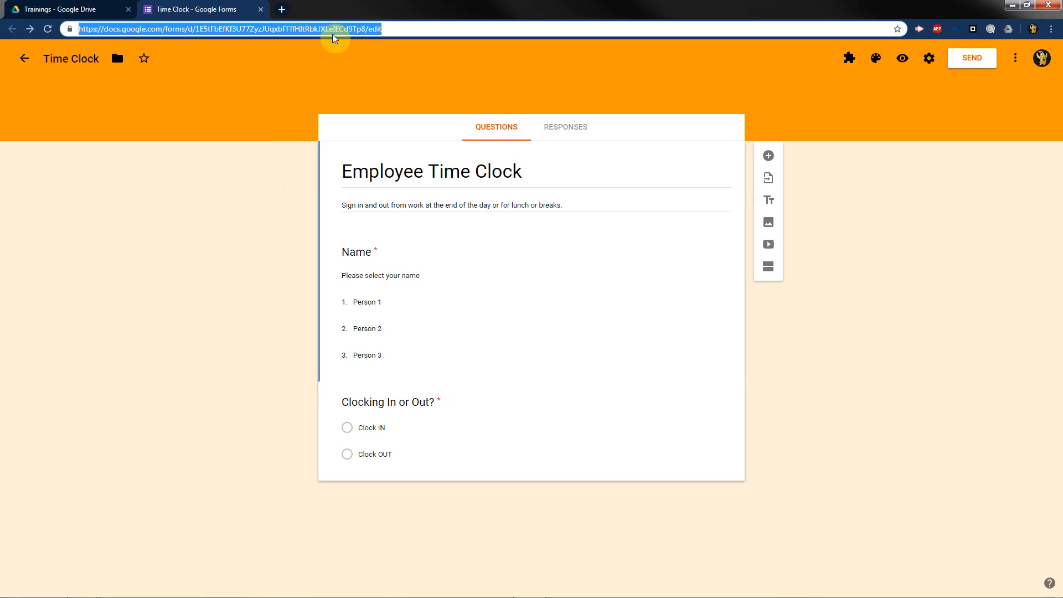
pyautogui.tripleClick(569, 166)
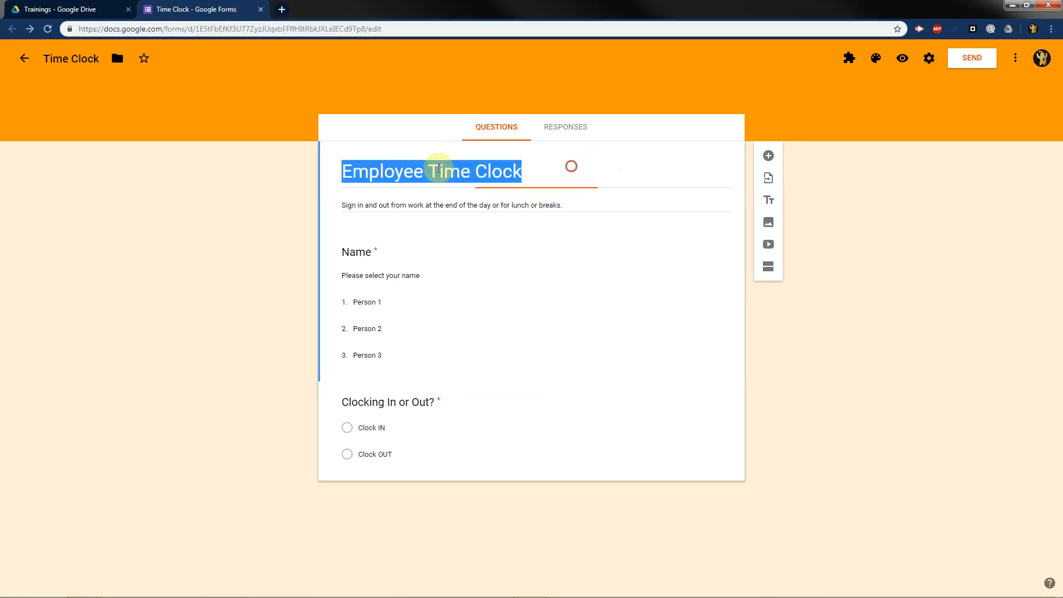
pyautogui.tripleClick(596, 204)
pyautogui.click(594, 203)
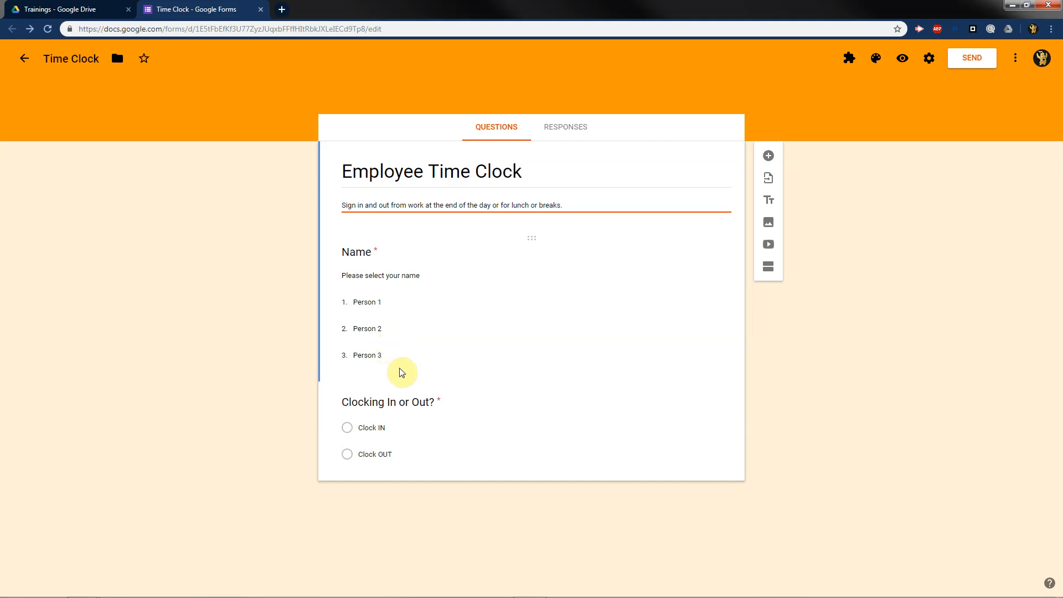
pyautogui.click(390, 301)
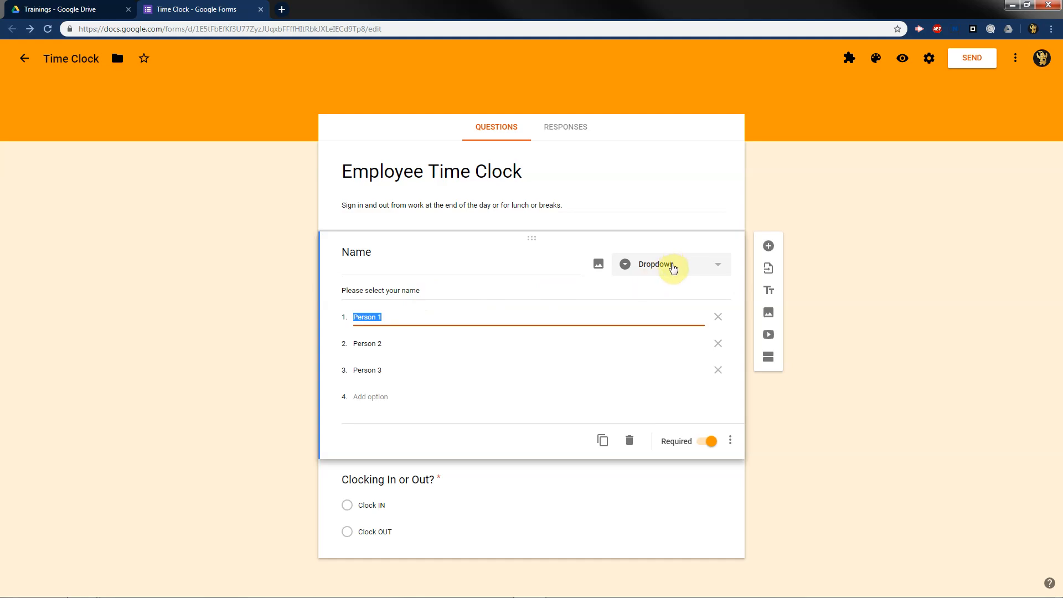
# Preview the Employee Time Clock form, inspect its Name choices and dismiss the Windows color scheme prompt.
pyautogui.click(903, 57)
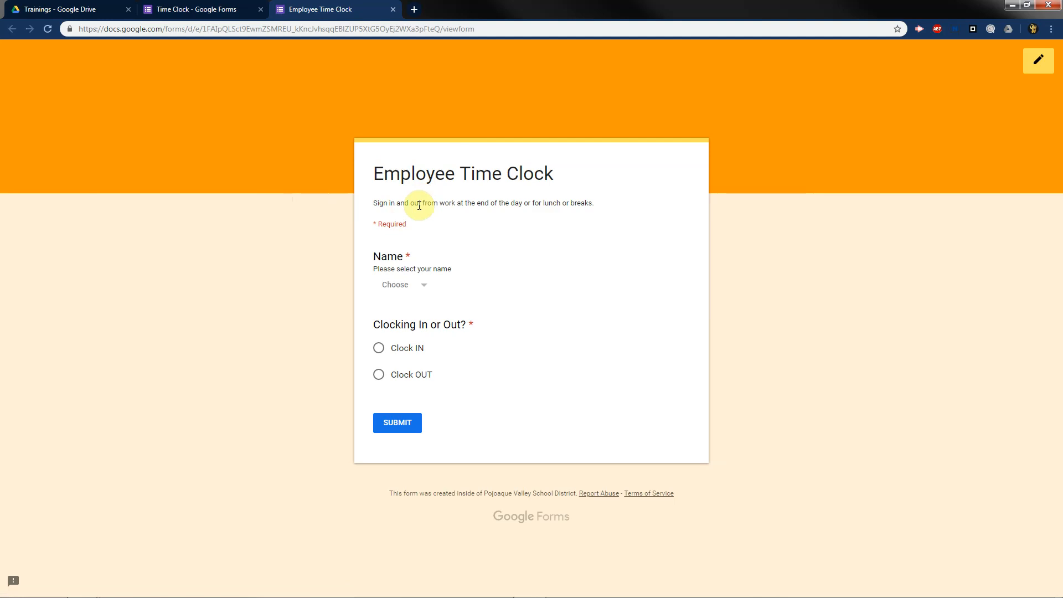
pyautogui.click(424, 285)
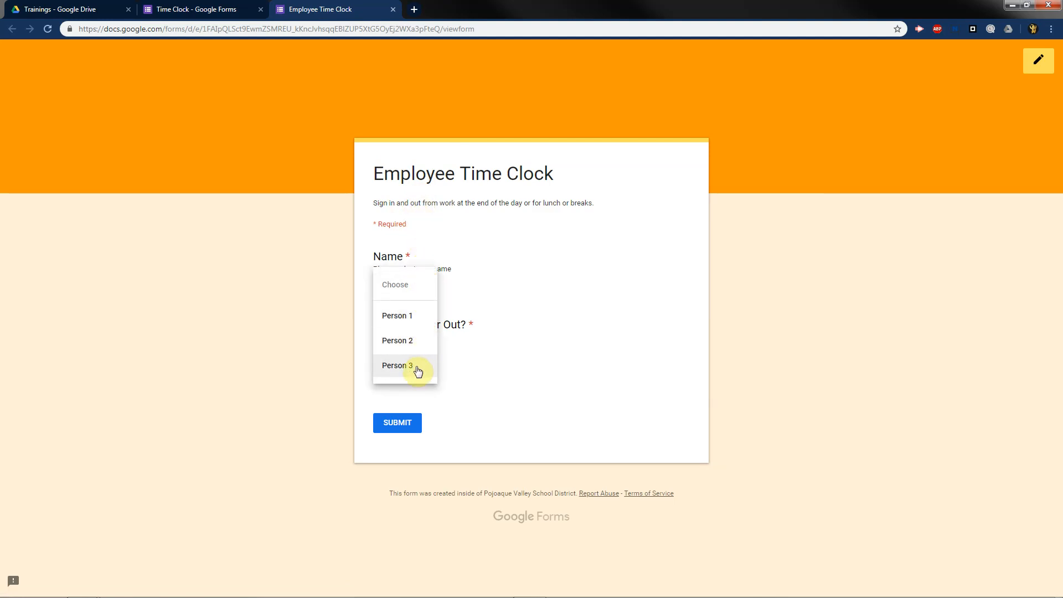
pyautogui.click(487, 288)
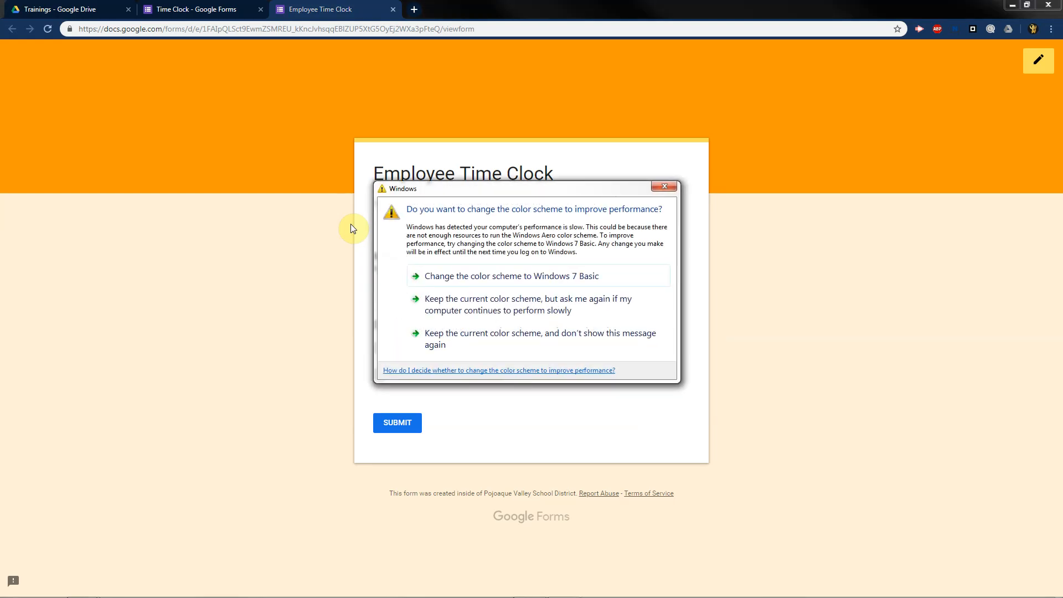
pyautogui.click(665, 187)
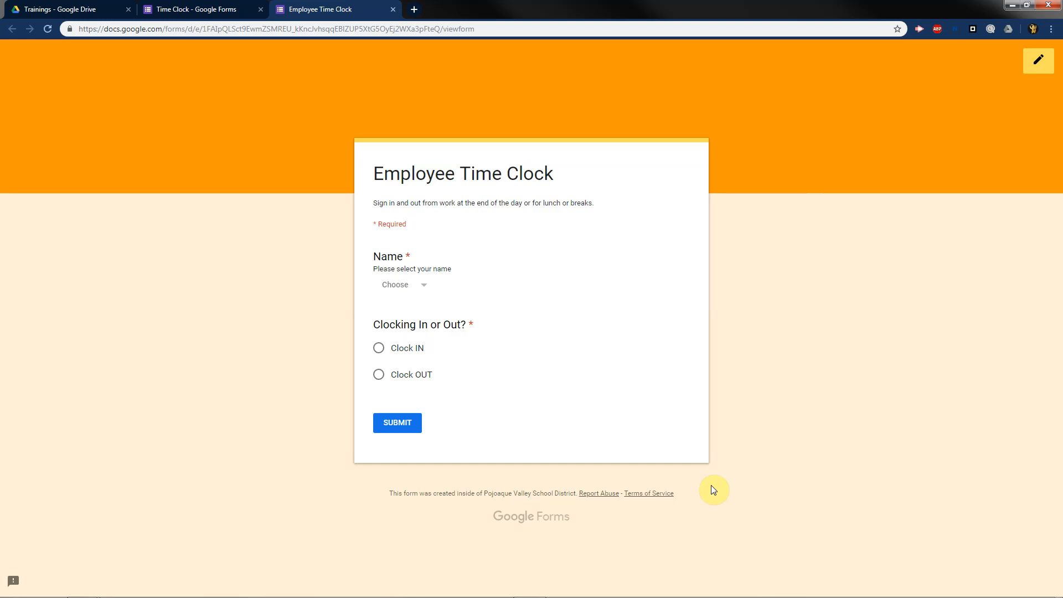
# Try the Name list and the Clock IN and Clock OUT choices in the form preview, and close the preview.
pyautogui.click(415, 293)
pyautogui.click(519, 289)
pyautogui.click(408, 350)
pyautogui.click(407, 378)
pyautogui.click(381, 349)
pyautogui.click(380, 378)
pyautogui.click(394, 10)
pyautogui.click(596, 93)
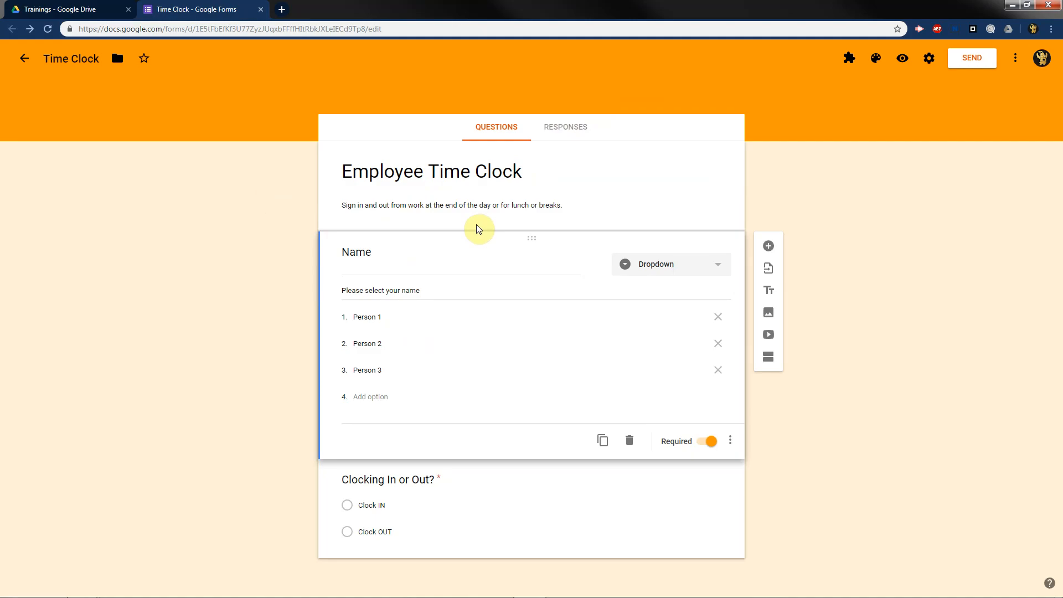
# Review how the form title, the Name question and the Clocking In or Out question are set up in the editor.
pyautogui.click(500, 190)
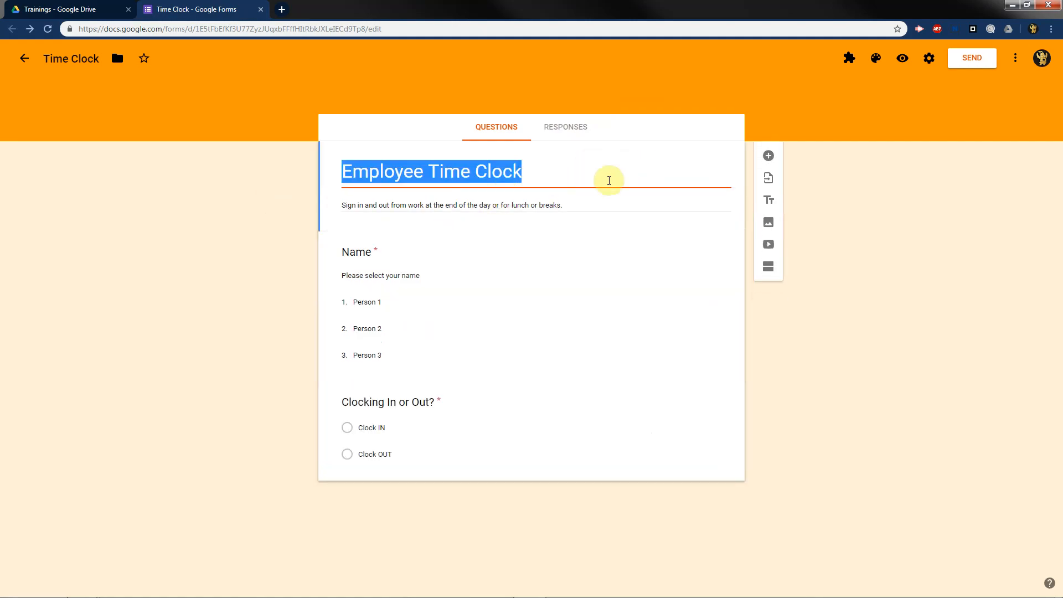
pyautogui.click(482, 300)
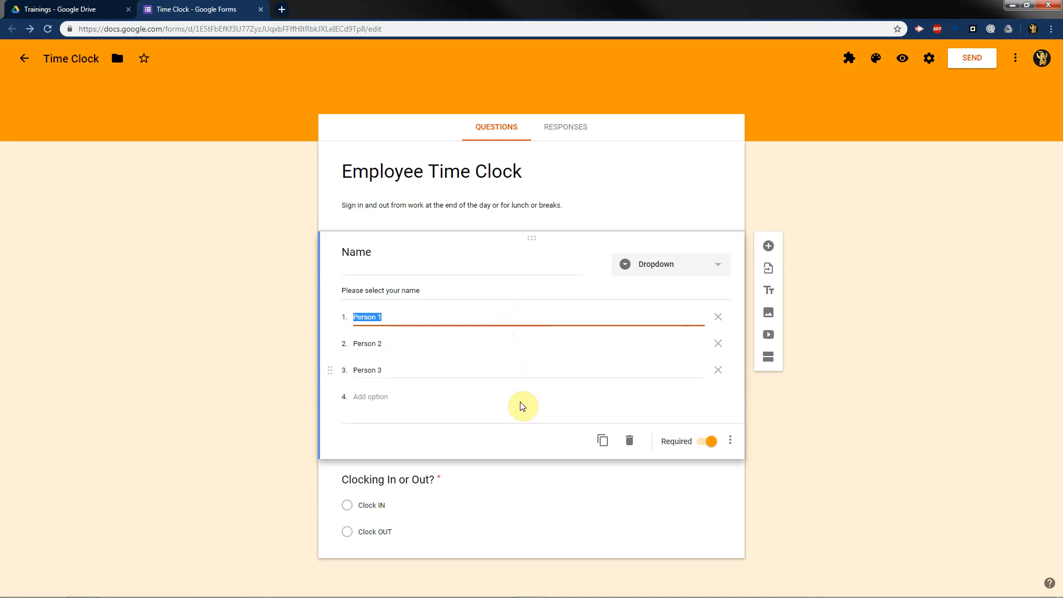
pyautogui.click(481, 503)
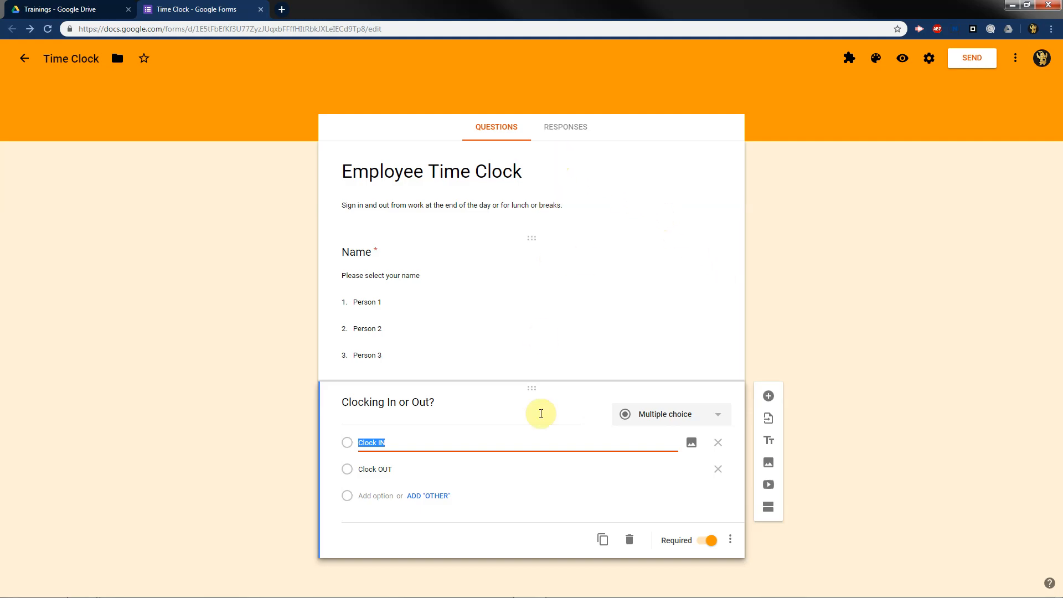
# Open the spreadsheet linked to the Time Clock form's responses.
pyautogui.click(567, 131)
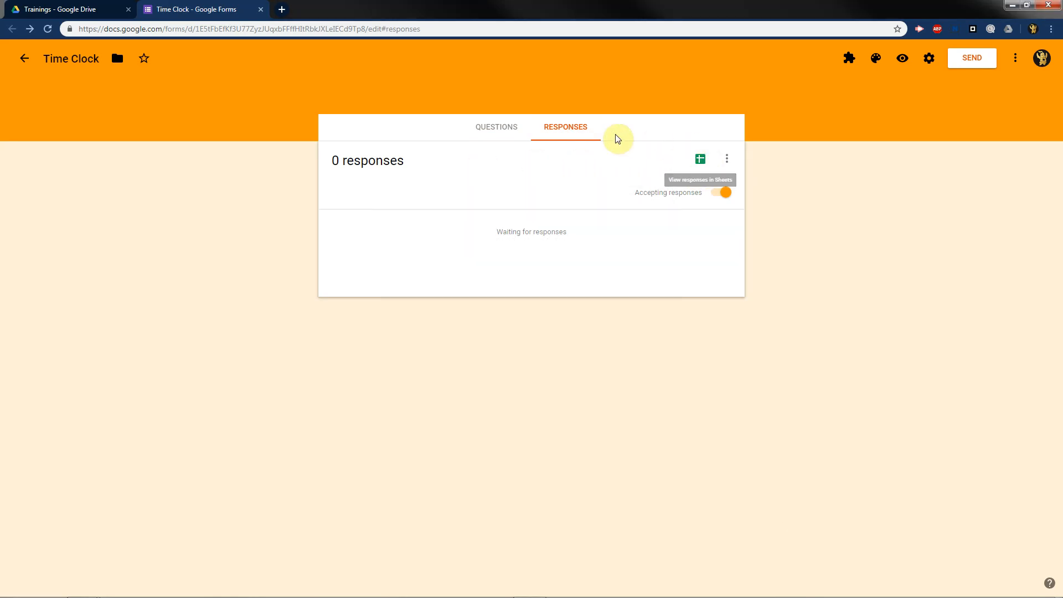
pyautogui.click(701, 160)
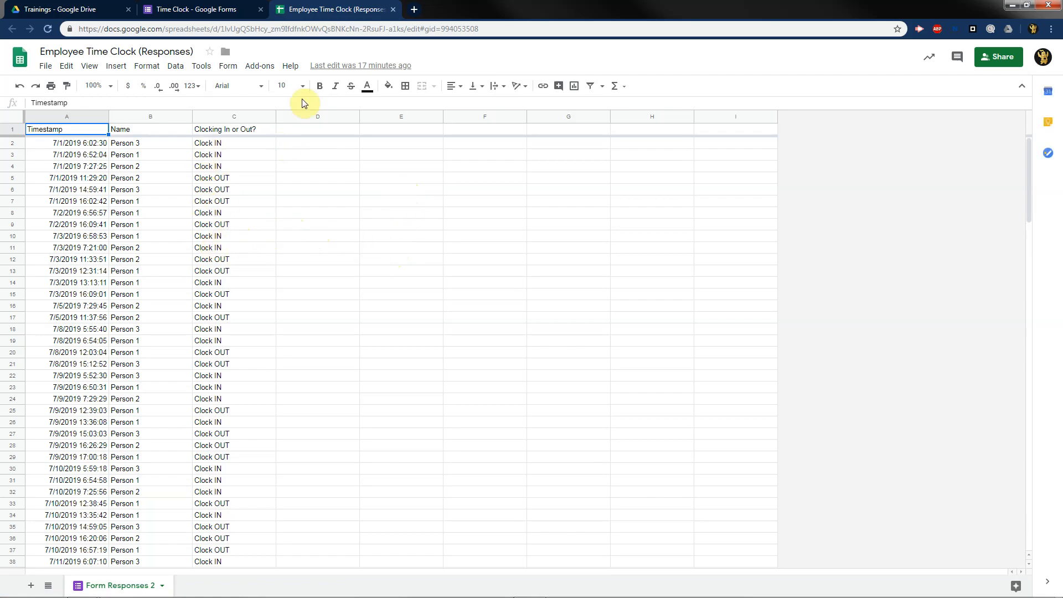
pyautogui.click(394, 10)
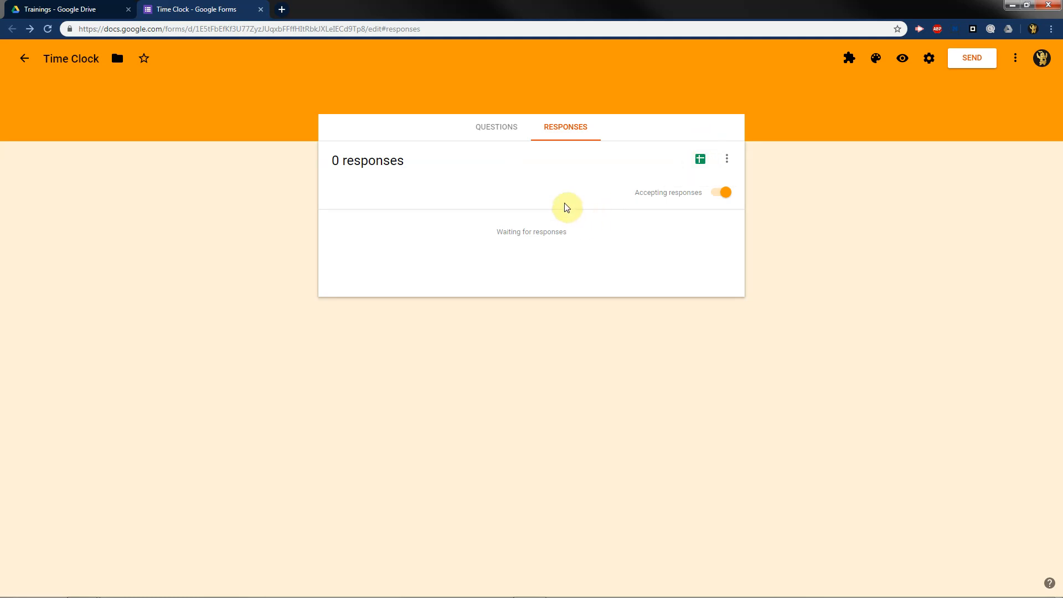
pyautogui.click(709, 166)
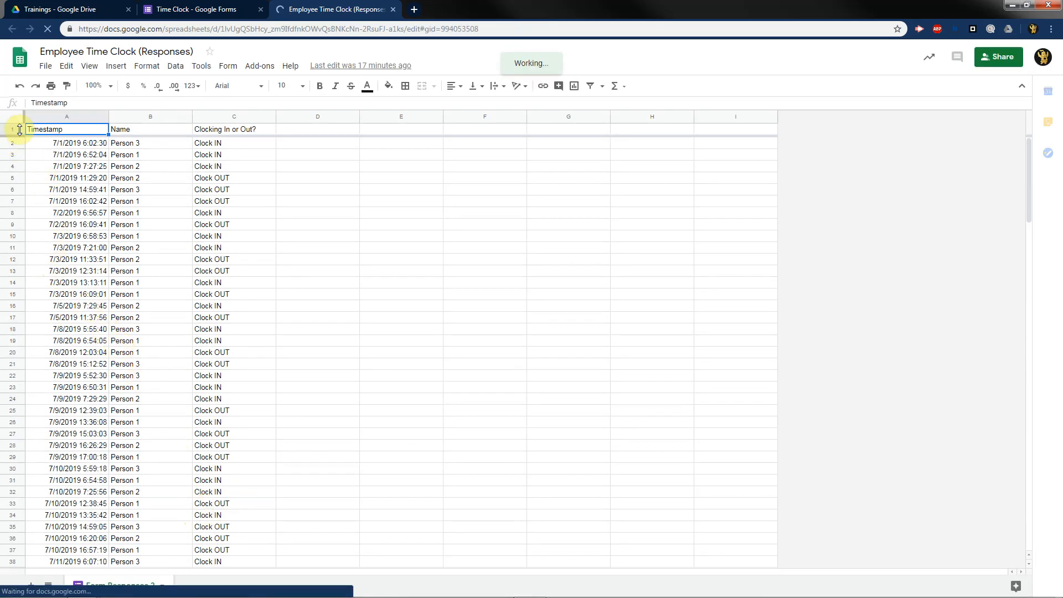
# Freeze the first row of the responses sheet and check the header while browsing the entries.
pyautogui.click(92, 72)
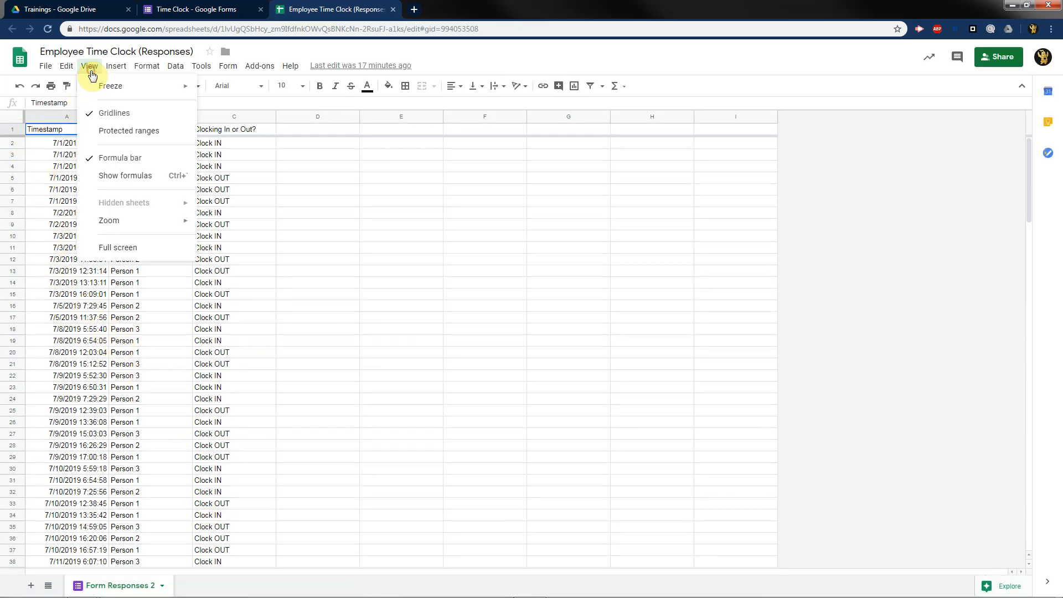
pyautogui.moveTo(113, 90)
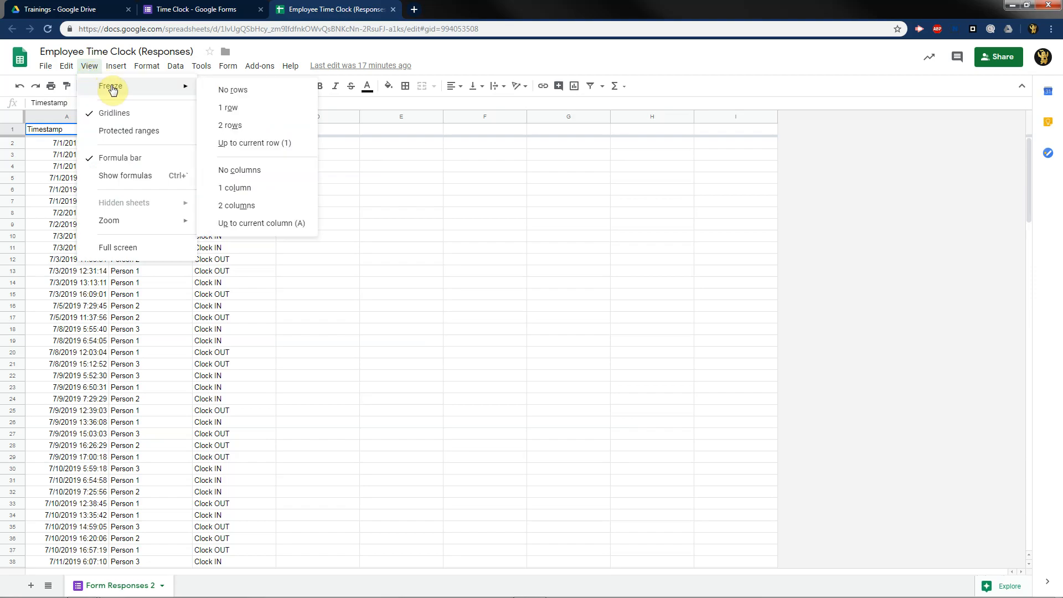
pyautogui.click(246, 111)
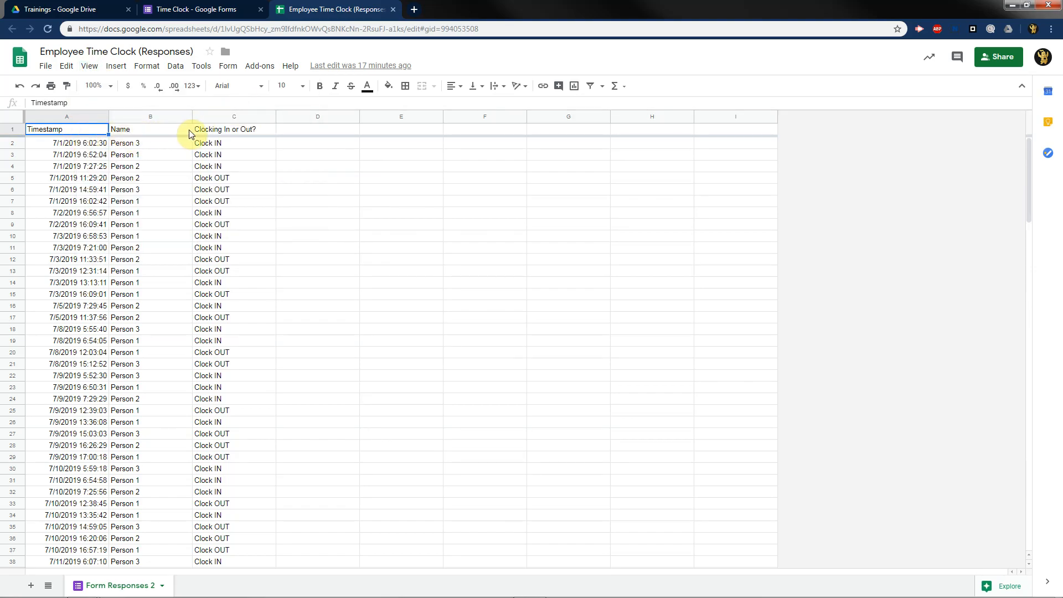
pyautogui.scroll(-9, 356, 256)
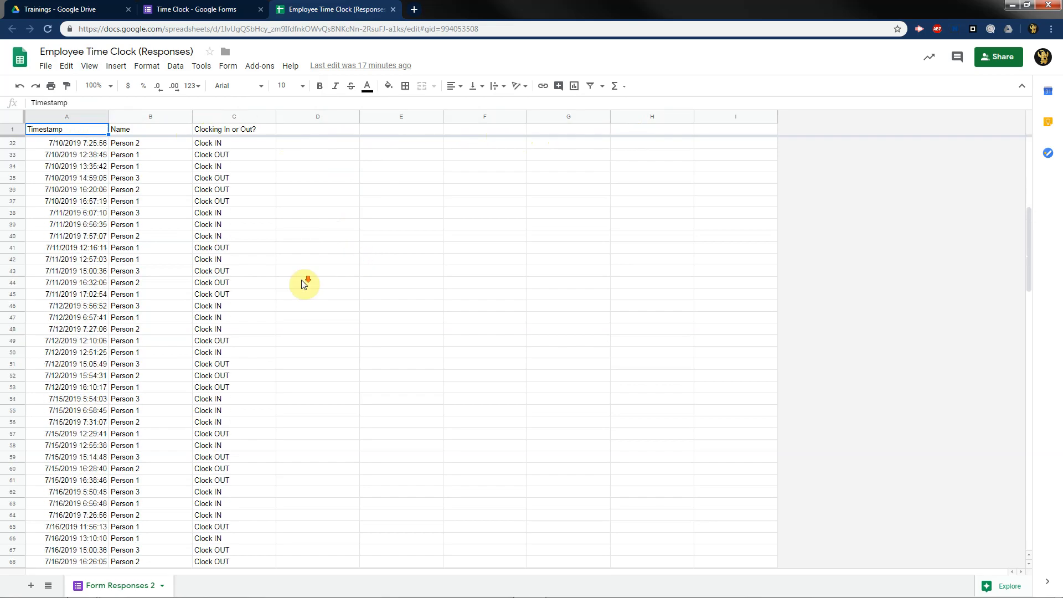
pyautogui.scroll(15, 342, 194)
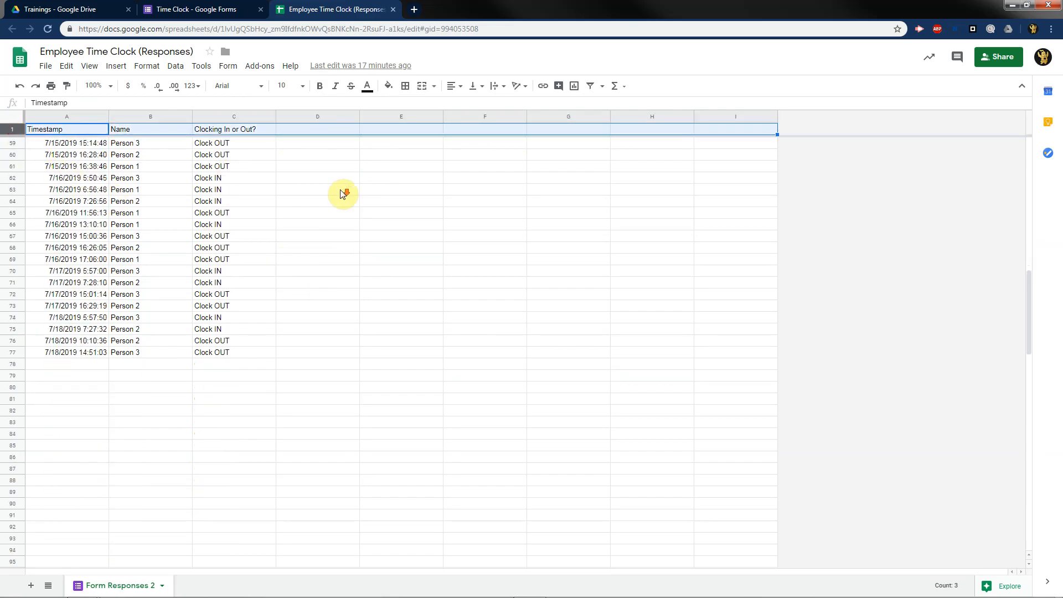
pyautogui.scroll(-20, 342, 194)
pyautogui.scroll(20, 344, 193)
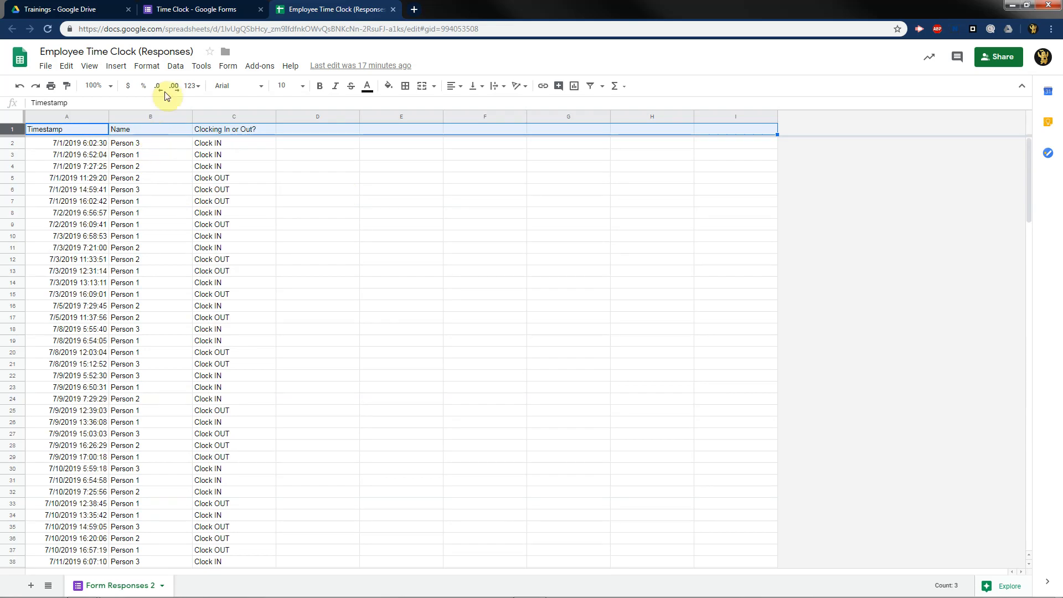
# Examine the timestamp, name and clocking status recorded for the first responses in the sheet.
pyautogui.click(85, 145)
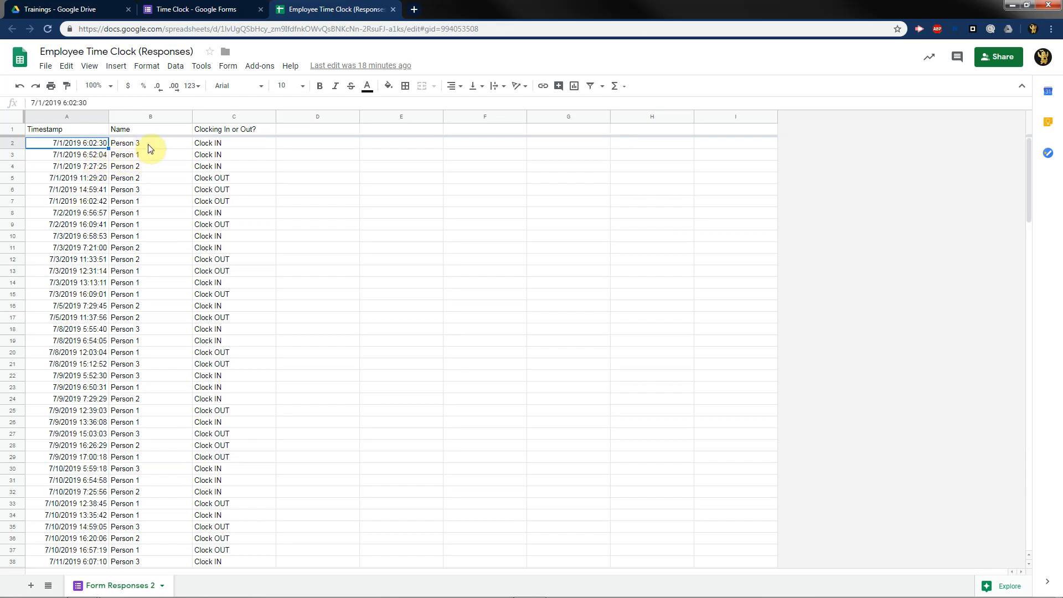
pyautogui.click(148, 144)
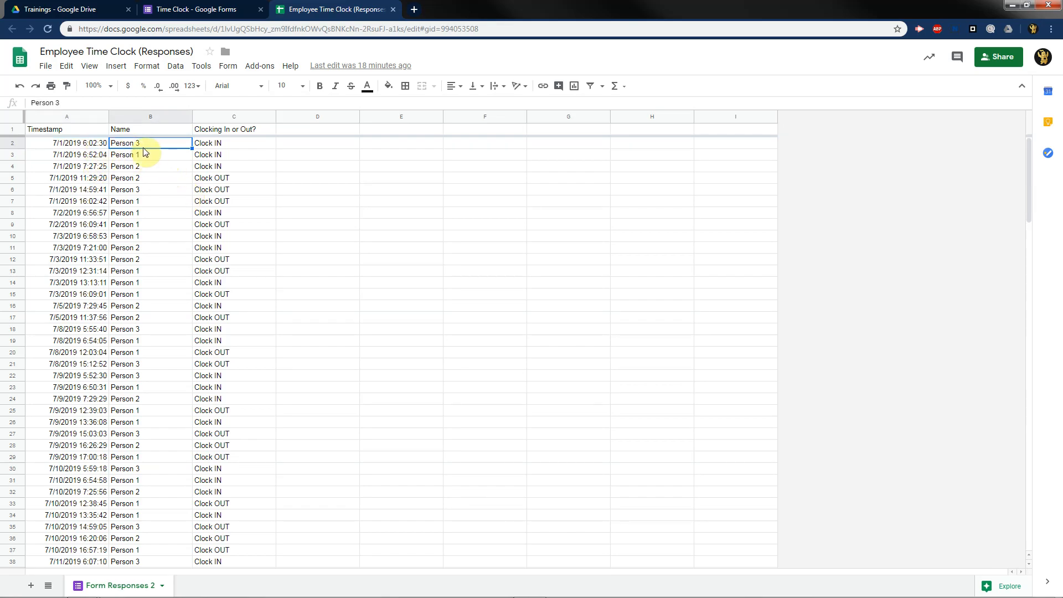
pyautogui.click(231, 145)
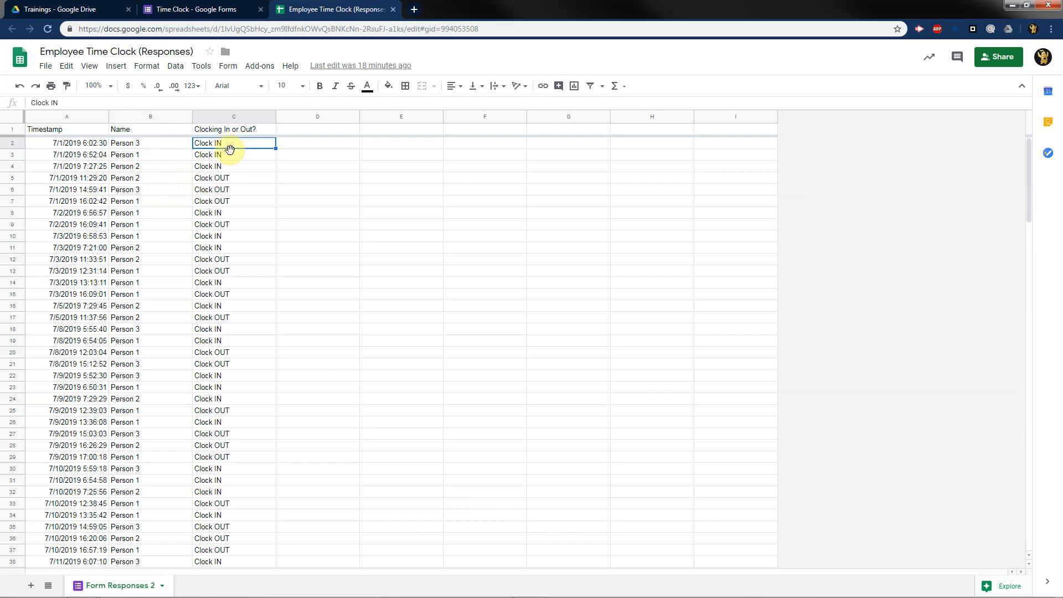
pyautogui.click(66, 214)
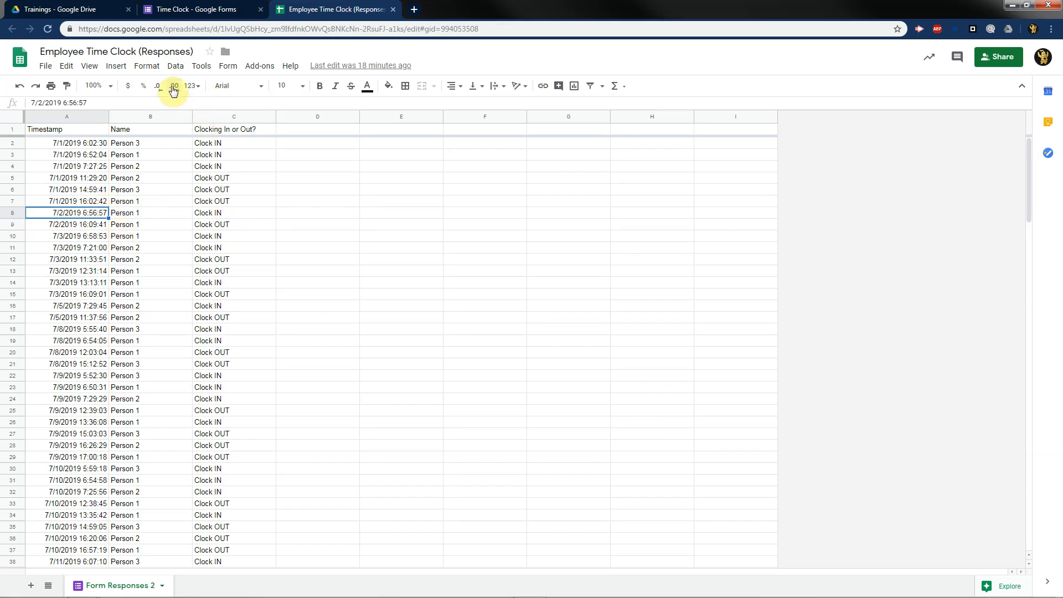
# Revisit the Time Clock form's questions and close the form, leaving the responses sheet open.
pyautogui.click(205, 9)
pyautogui.click(487, 129)
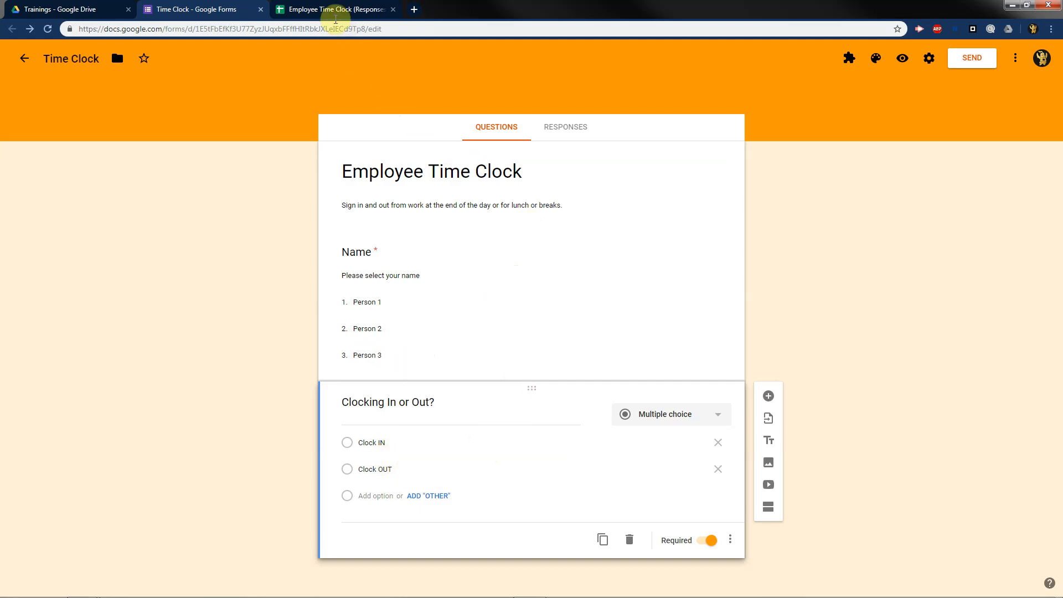
pyautogui.click(262, 11)
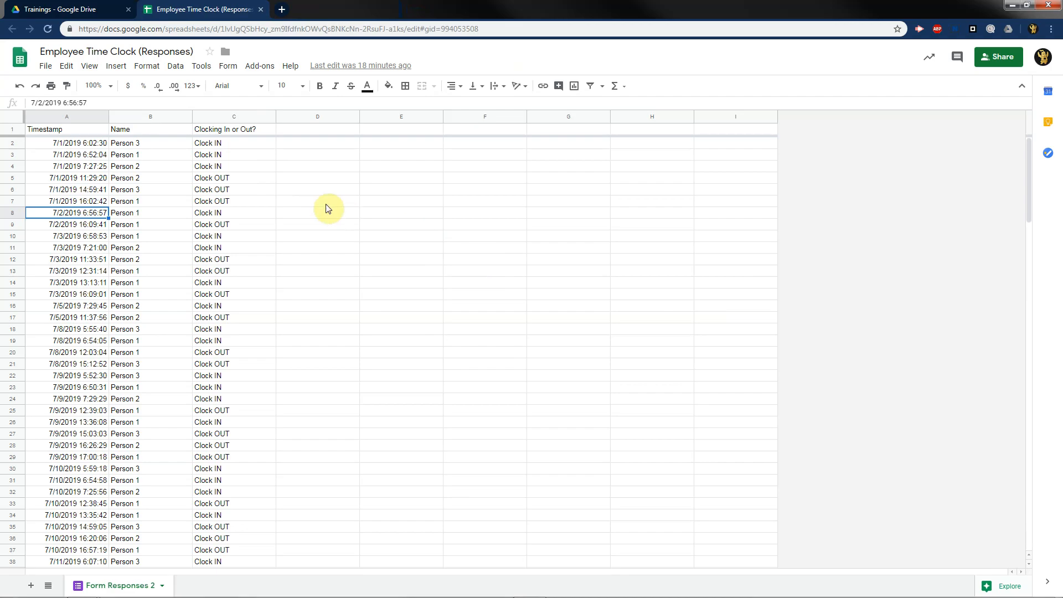
# Examine how the names and timestamps are ordered in the response rows.
pyautogui.click(291, 213)
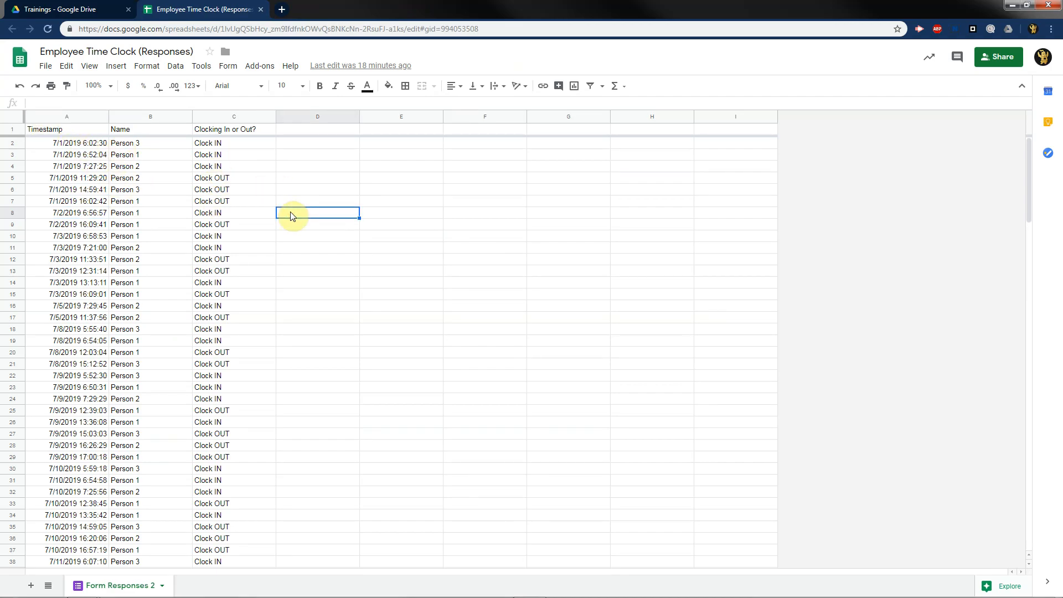
pyautogui.click(157, 227)
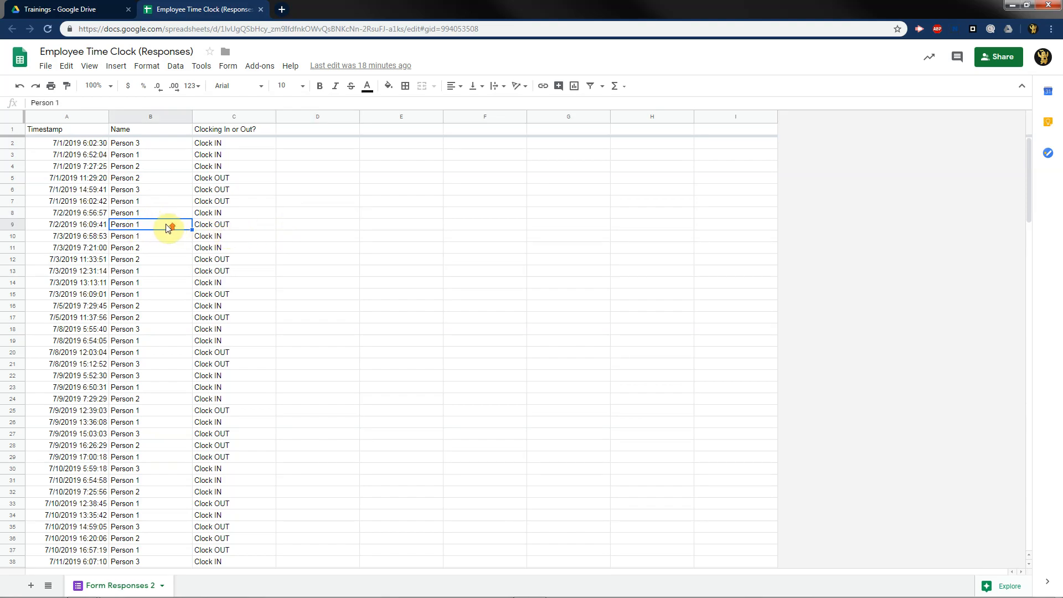
pyautogui.click(77, 143)
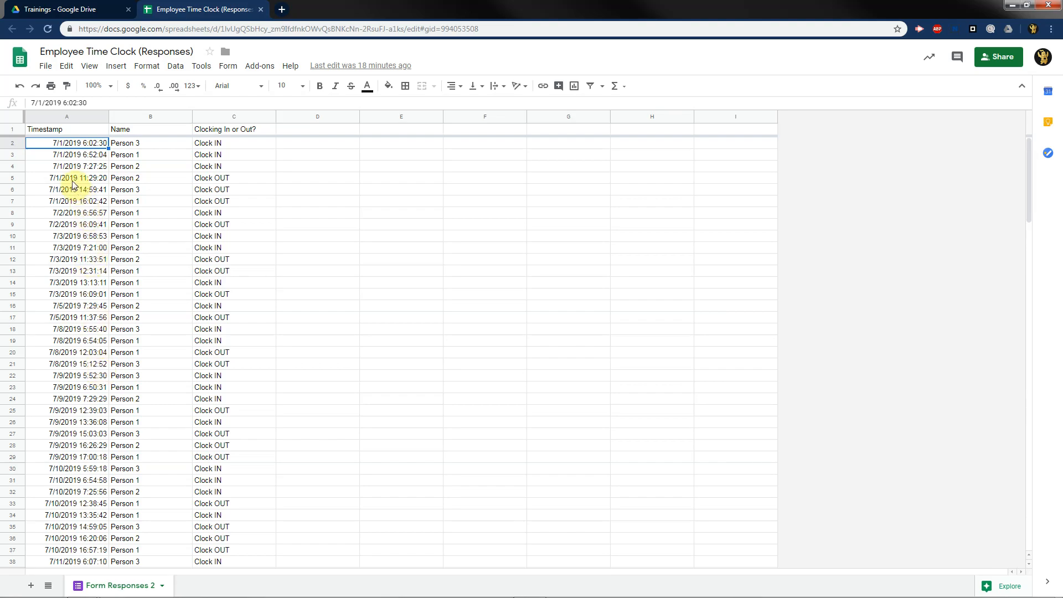
# Sort the entire responses sheet, treating the first row as a header, by Name A → Z and then by Clocking In or Out? A → Z.
pyautogui.click(18, 118)
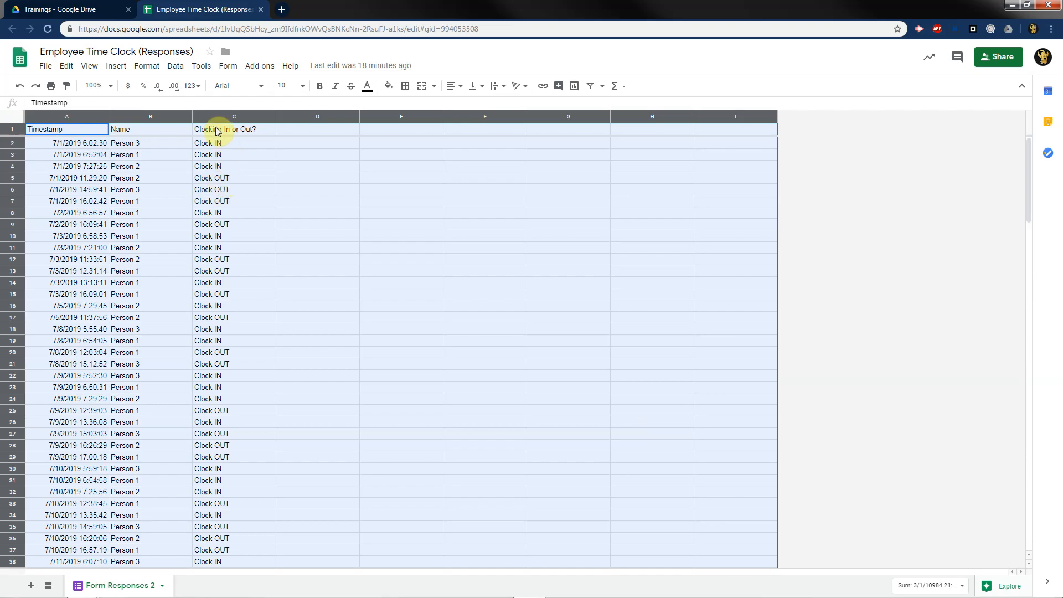
pyautogui.click(181, 70)
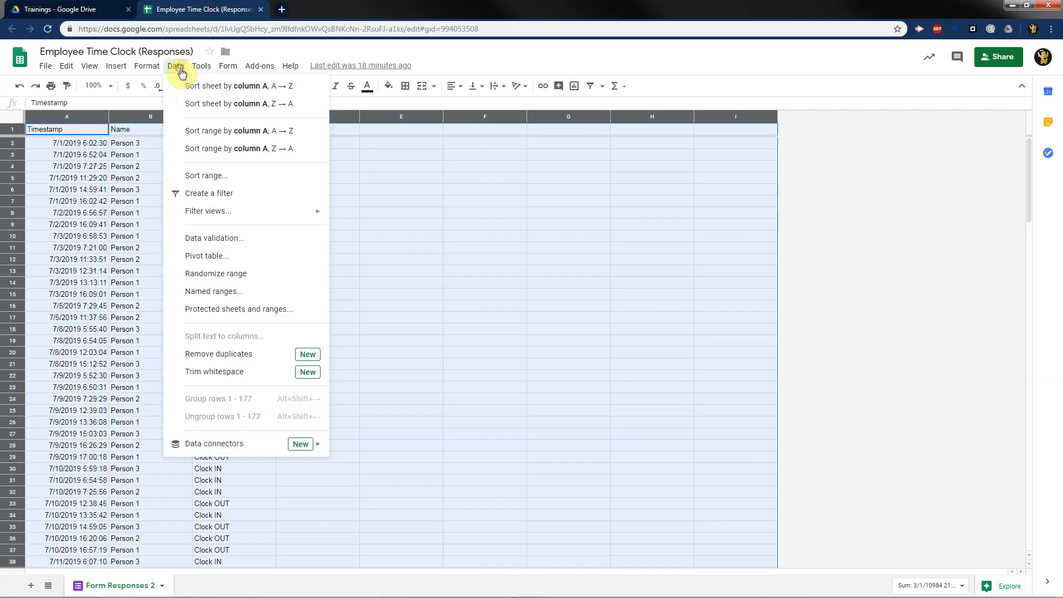
pyautogui.click(216, 176)
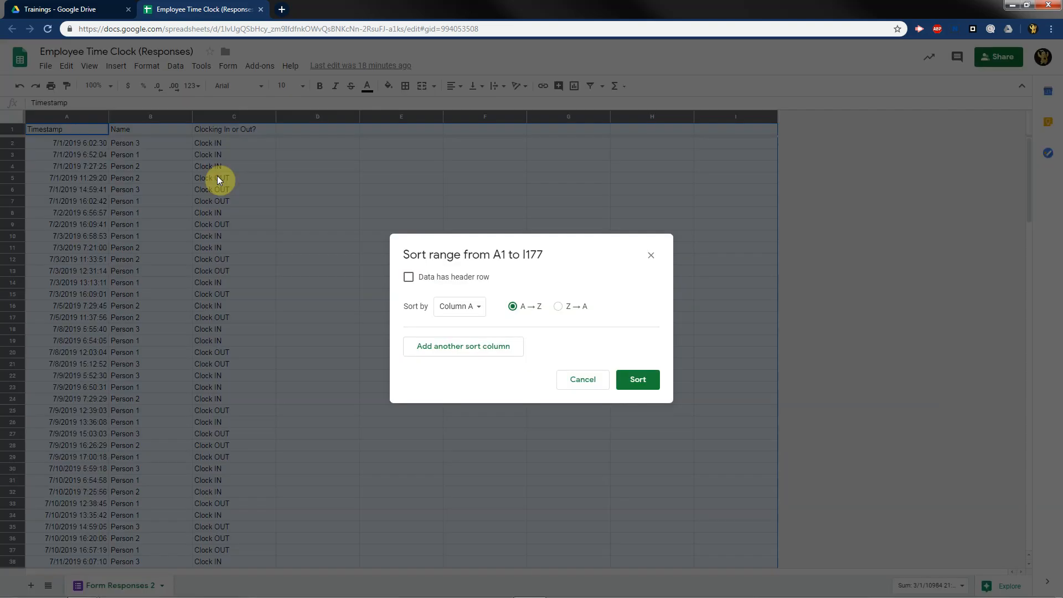
pyautogui.click(443, 280)
pyautogui.click(475, 306)
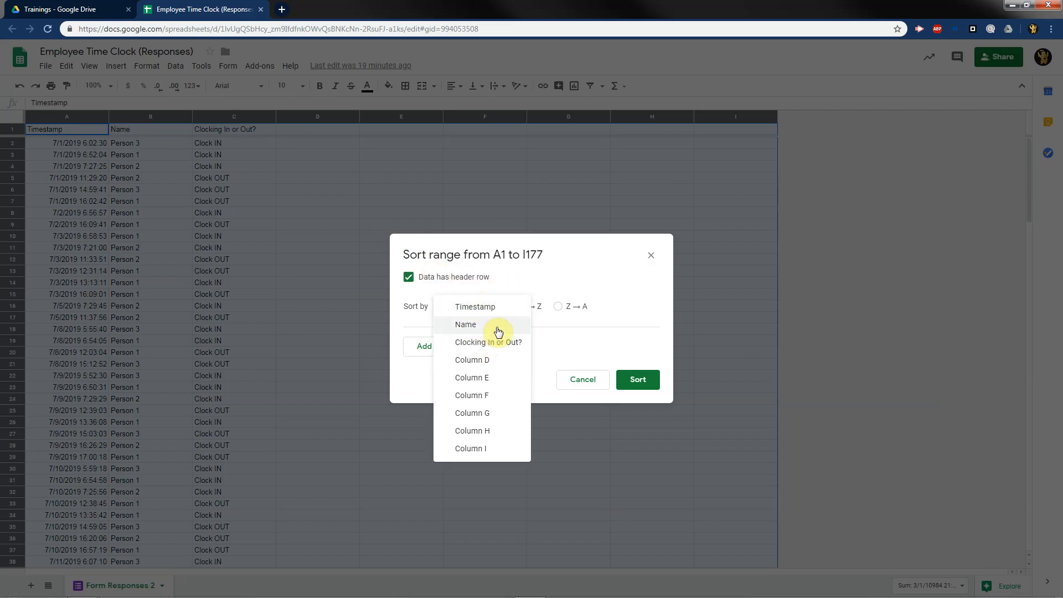
pyautogui.click(499, 331)
pyautogui.click(485, 346)
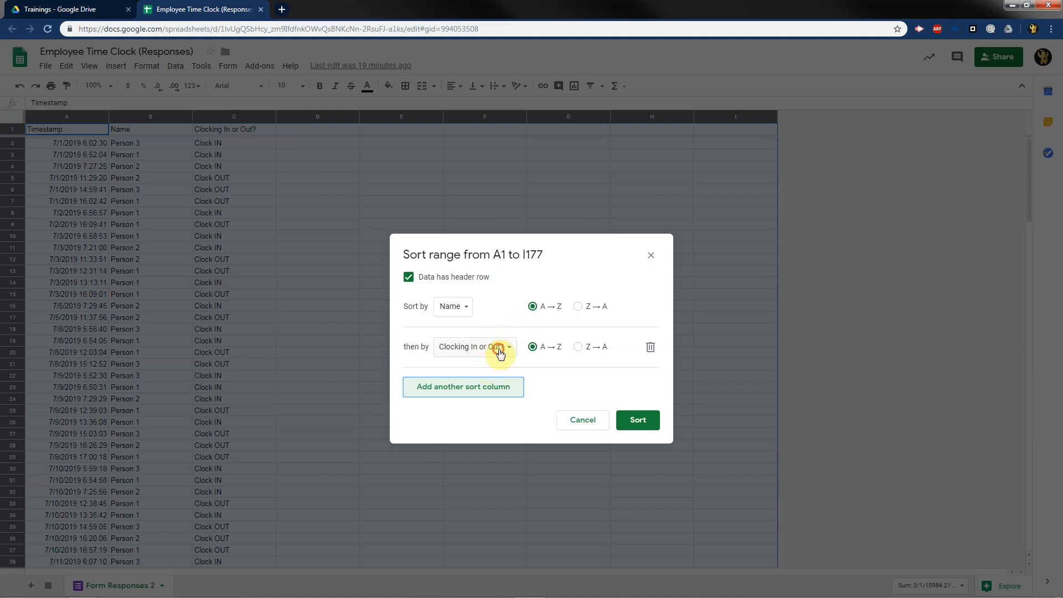
pyautogui.click(499, 348)
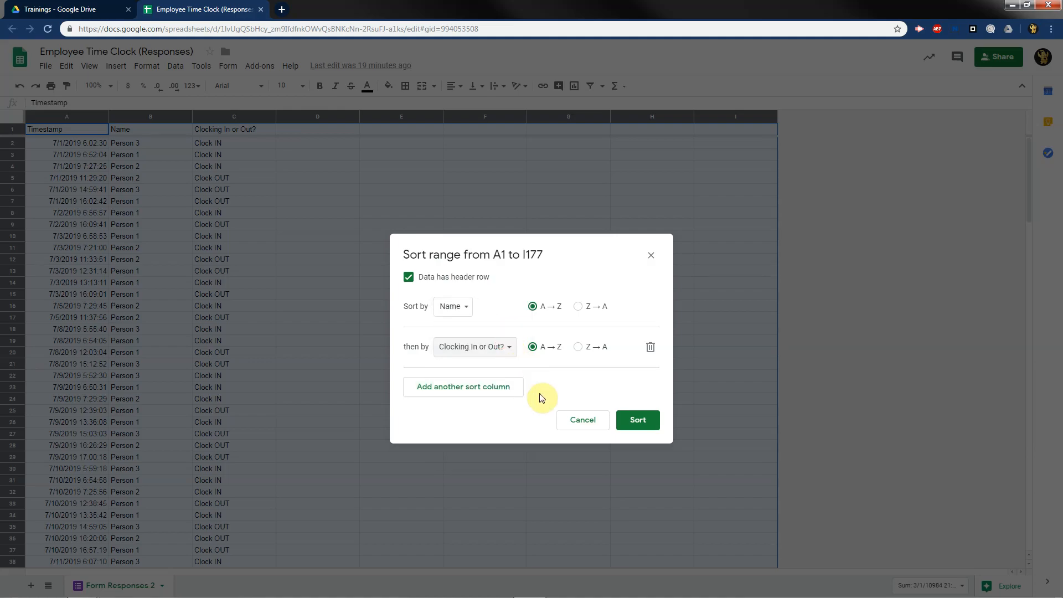
pyautogui.click(648, 428)
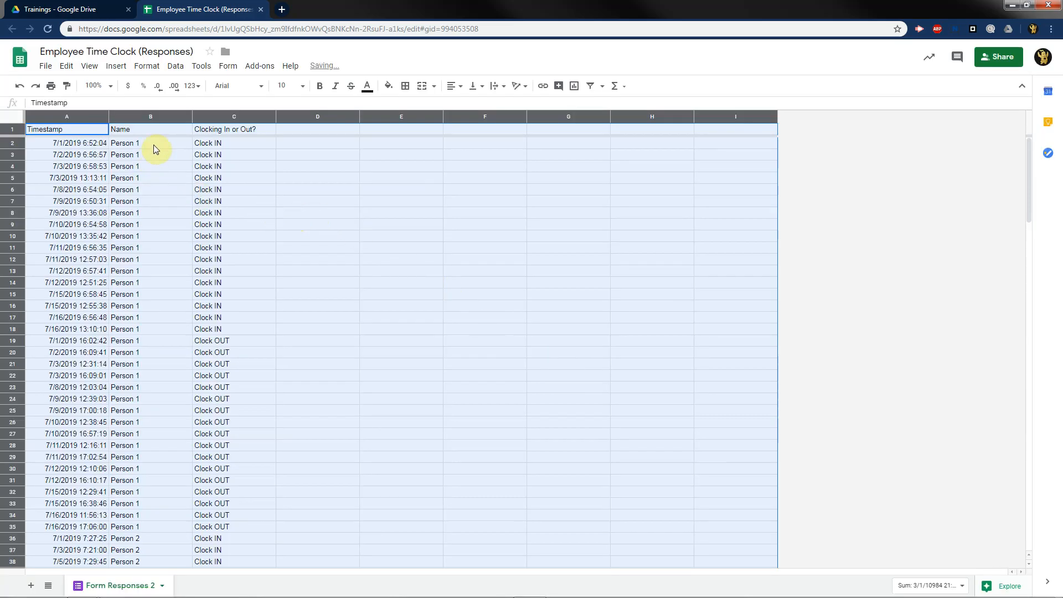
# Examine how the sorted rows group Person 1's entries and separate the Clock IN entries from the Clock OUT entries.
pyautogui.click(152, 144)
pyautogui.scroll(-1, 176, 427)
pyautogui.keyDown('shift'); pyautogui.click(169, 504); pyautogui.keyUp('shift')
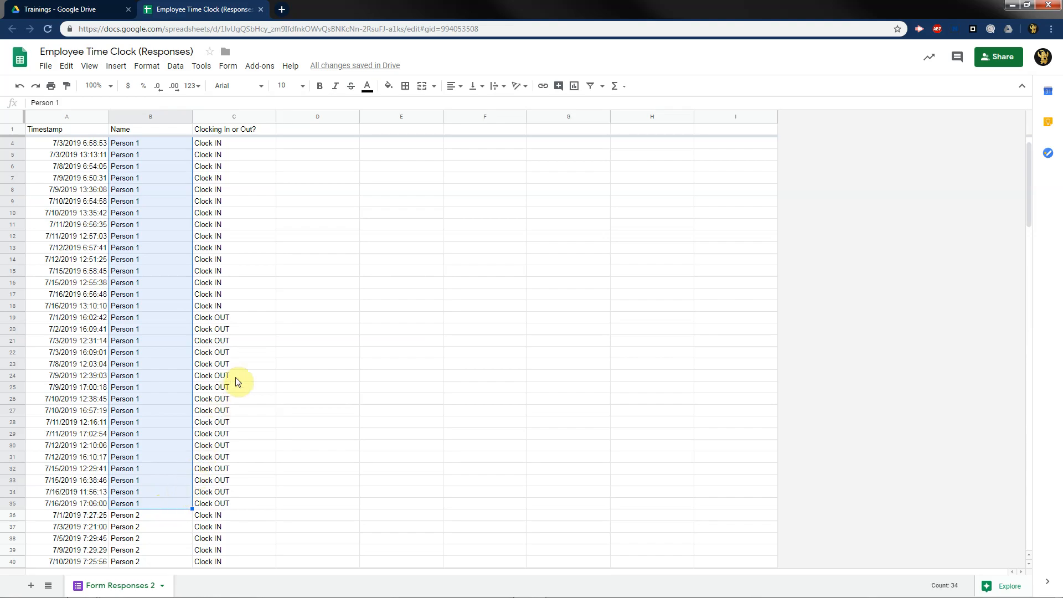
pyautogui.scroll(1, 237, 382)
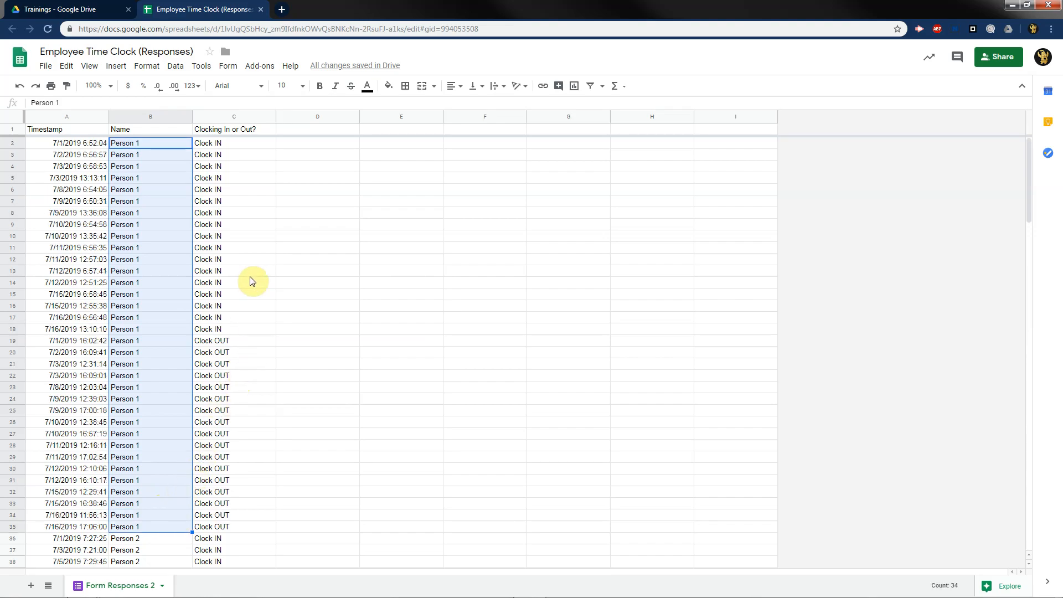
pyautogui.click(243, 145)
pyautogui.keyDown('shift'); pyautogui.click(238, 329); pyautogui.keyUp('shift')
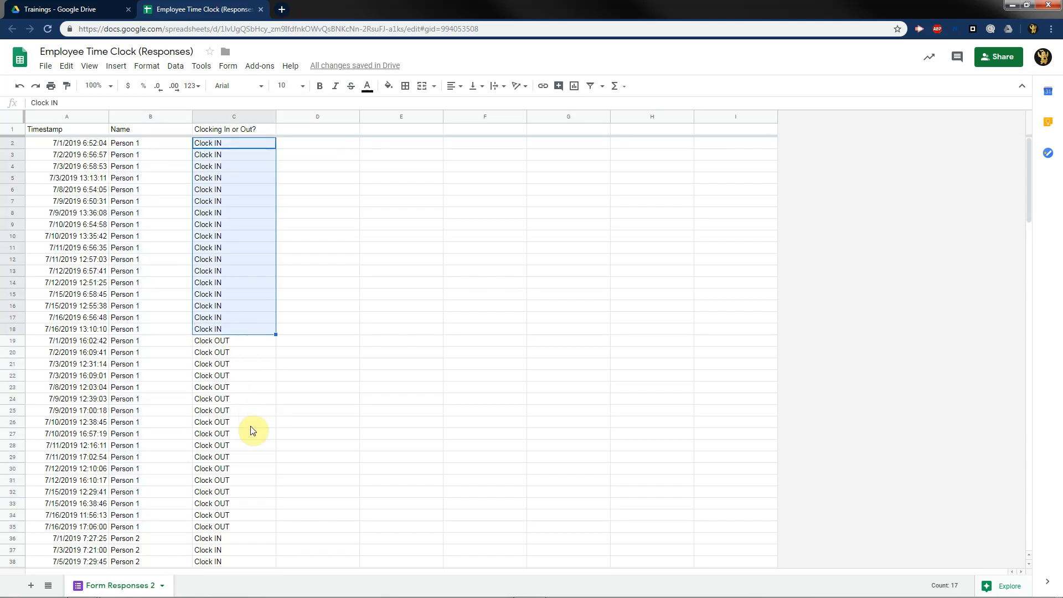
pyautogui.click(245, 341)
pyautogui.keyDown('shift'); pyautogui.click(246, 529); pyautogui.keyUp('shift')
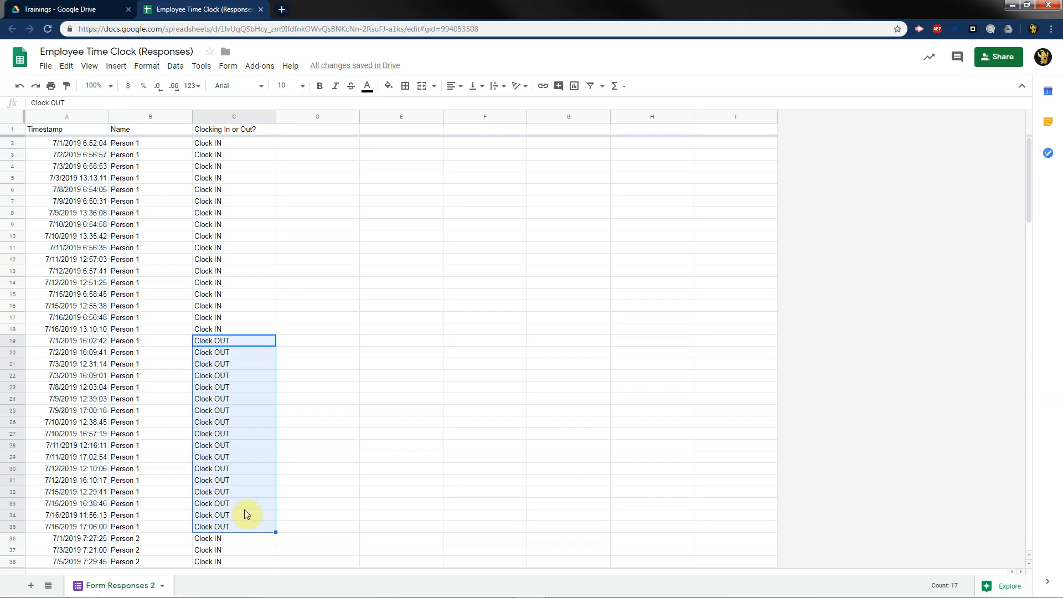
pyautogui.scroll(-3, 245, 208)
pyautogui.scroll(3, 244, 209)
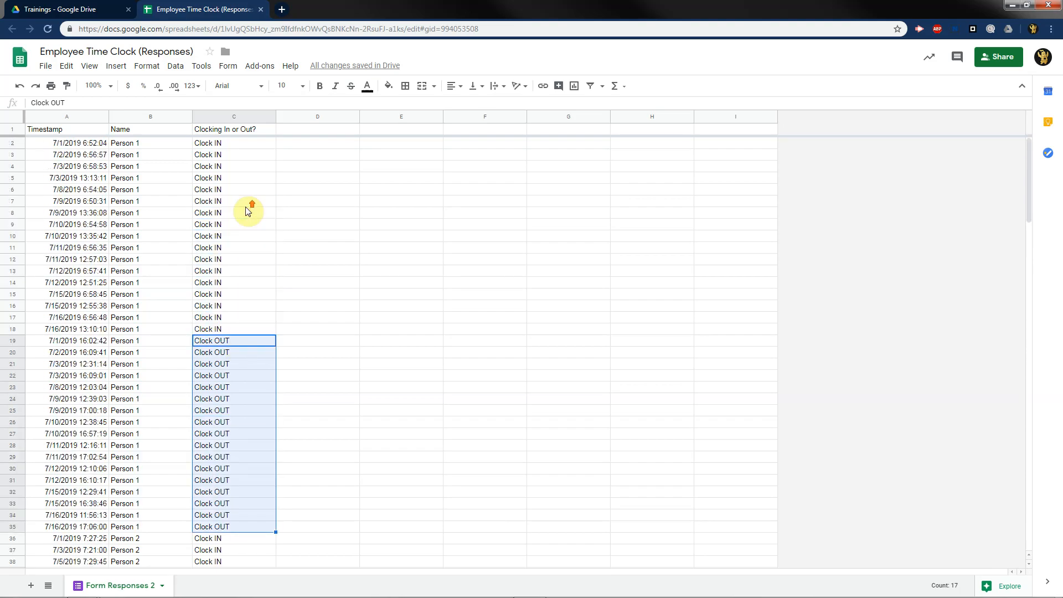
# Add a conditional formatting rule to the Clocking In or Out? column that applies the default green style when text contains "IN".
pyautogui.click(232, 116)
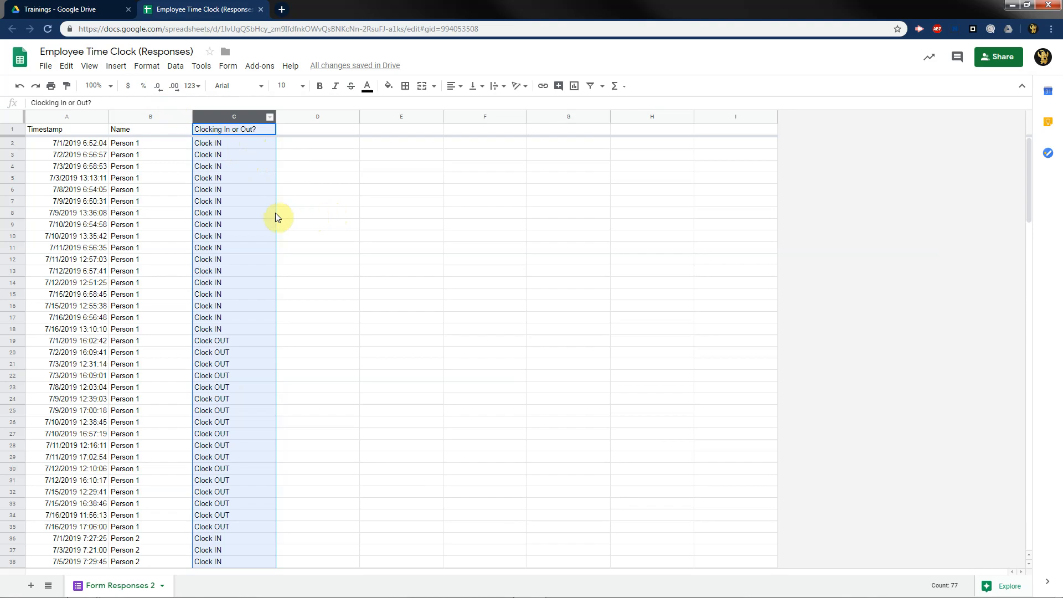
pyautogui.click(149, 117)
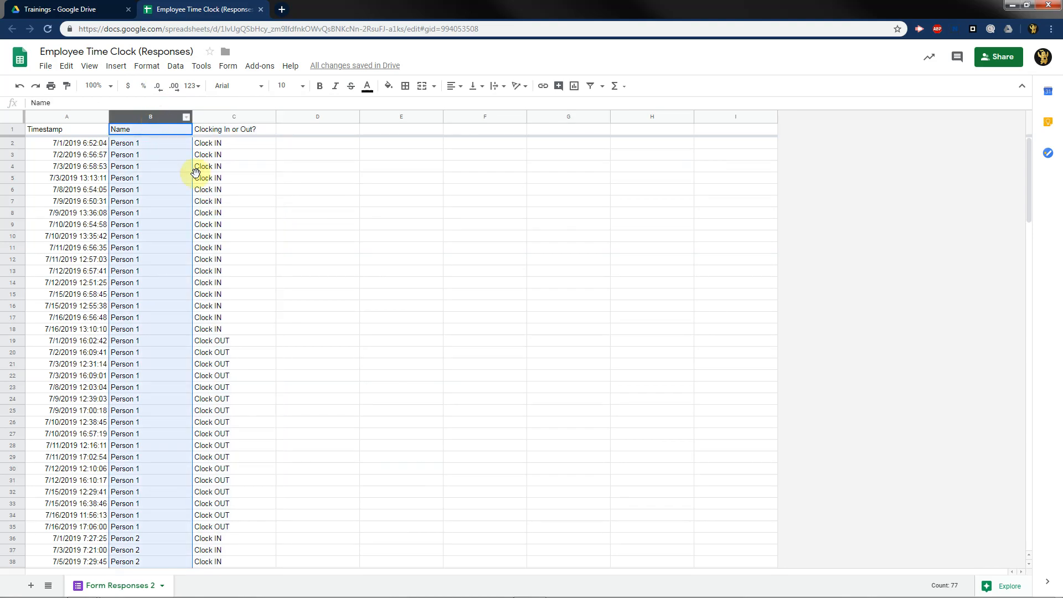
pyautogui.click(226, 114)
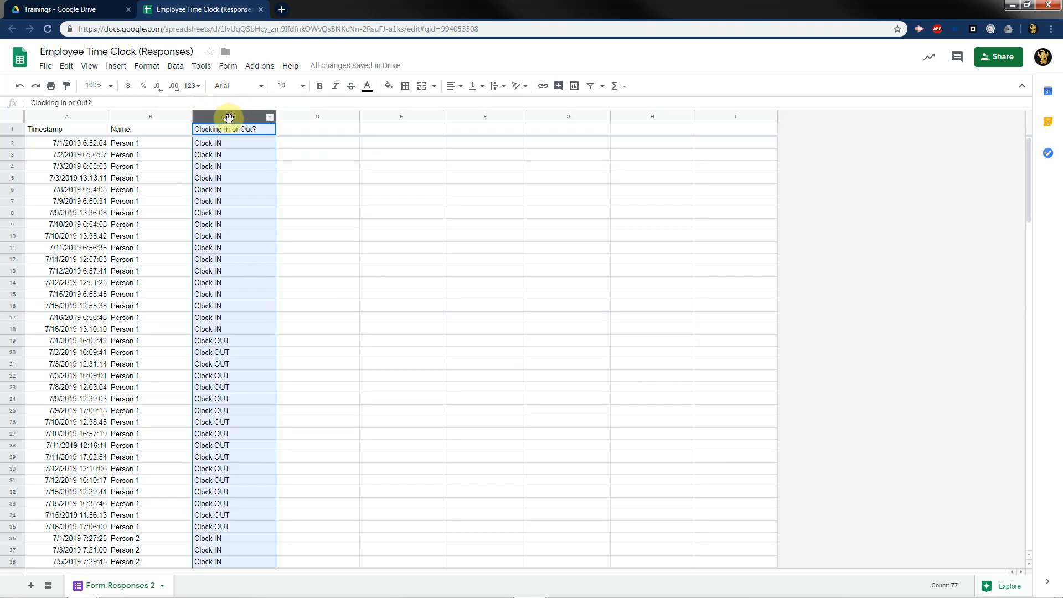
pyautogui.click(147, 66)
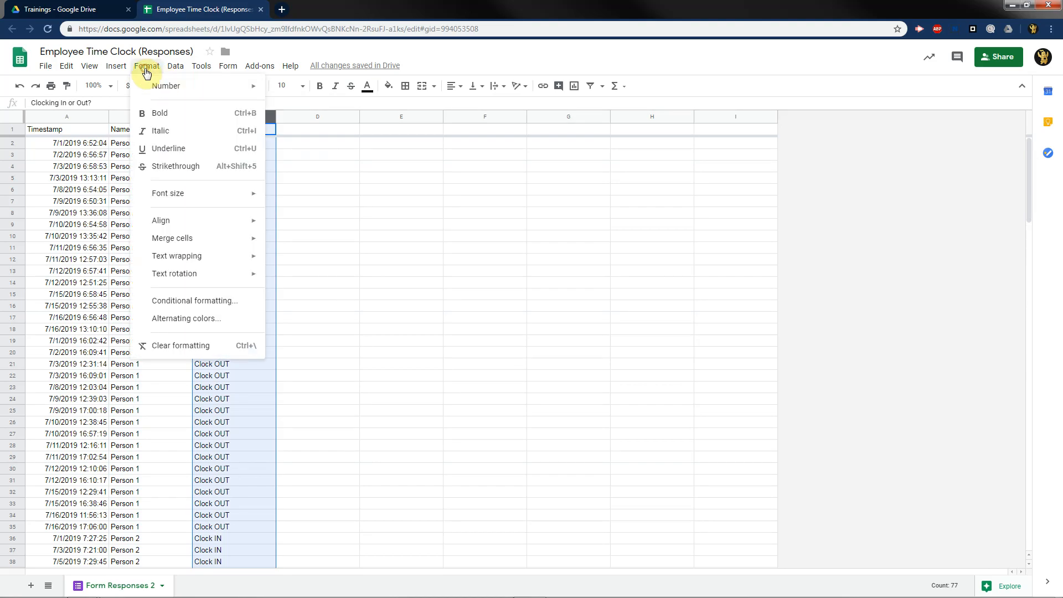
pyautogui.click(191, 304)
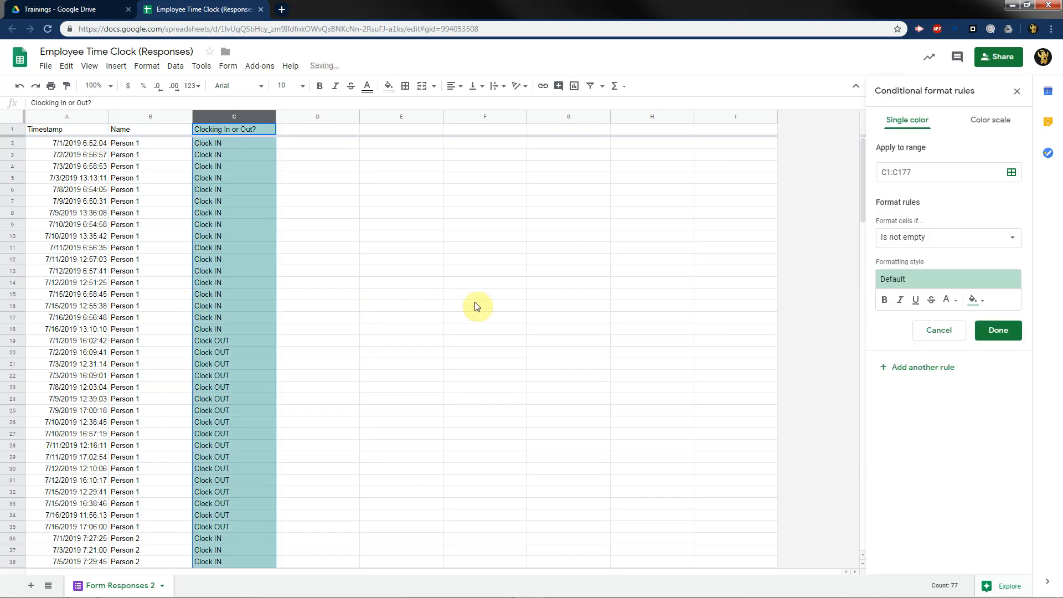
pyautogui.click(963, 237)
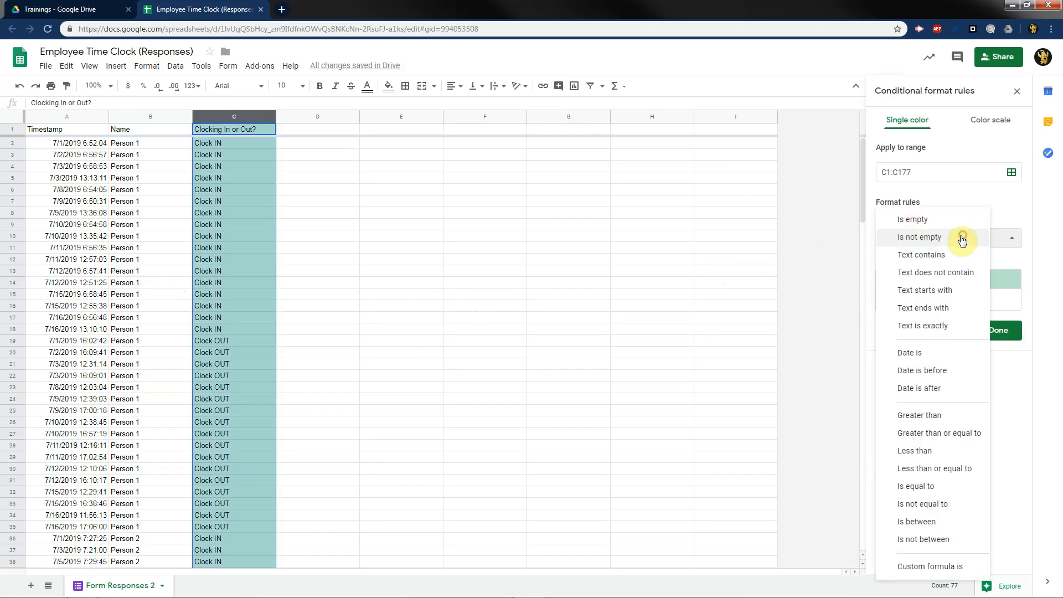
pyautogui.click(1005, 204)
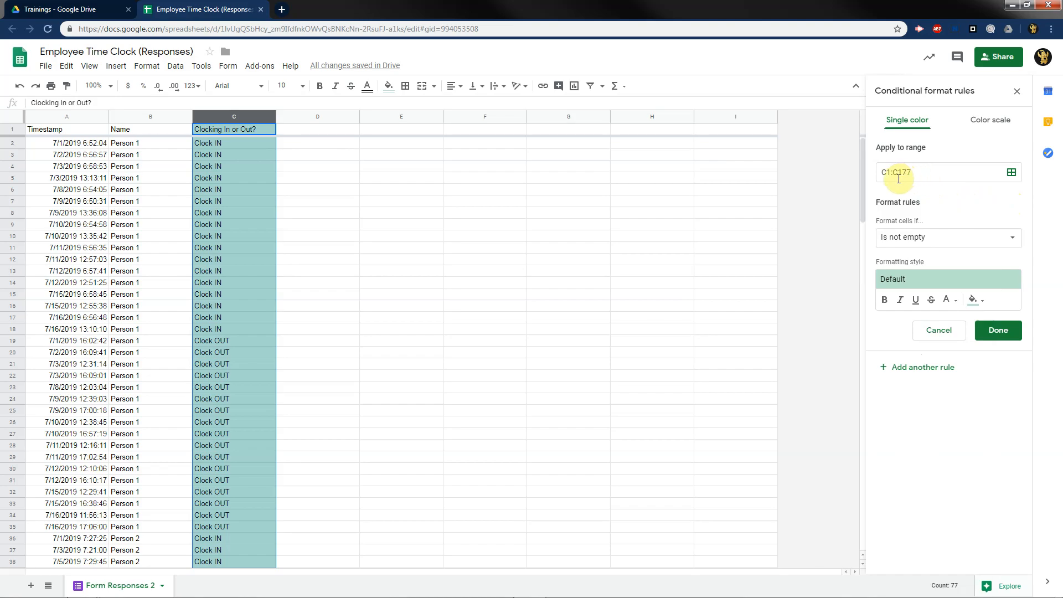
pyautogui.click(963, 240)
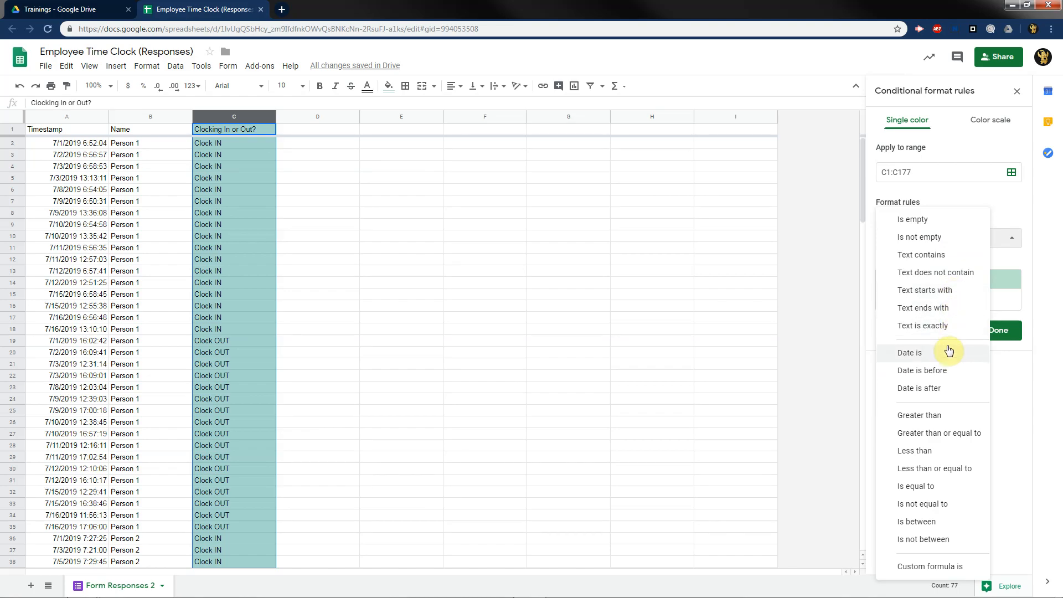
pyautogui.click(942, 255)
pyautogui.click(942, 264)
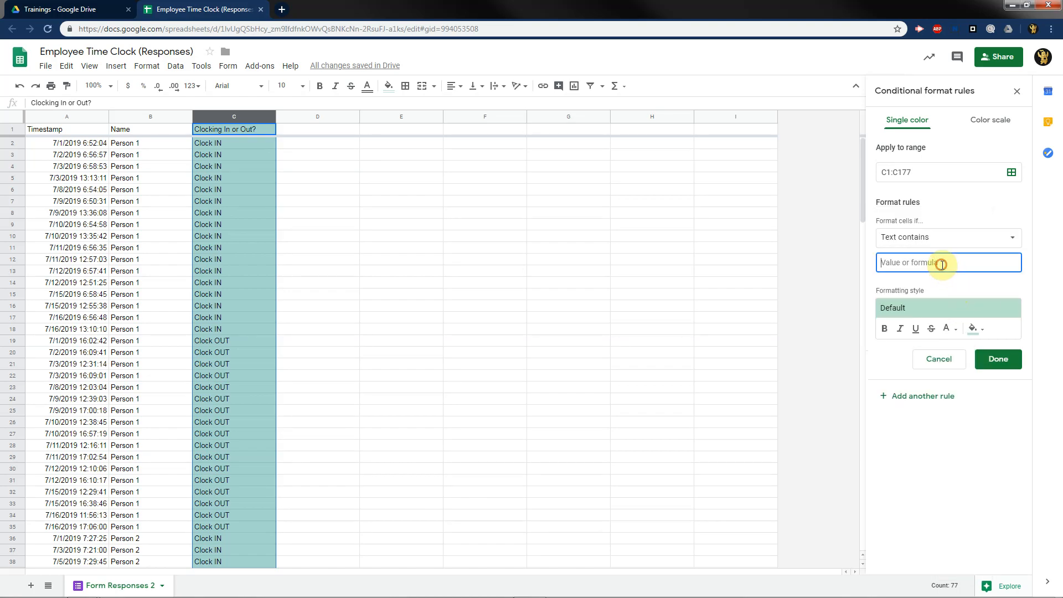
pyautogui.write('IN')
pyautogui.click(999, 359)
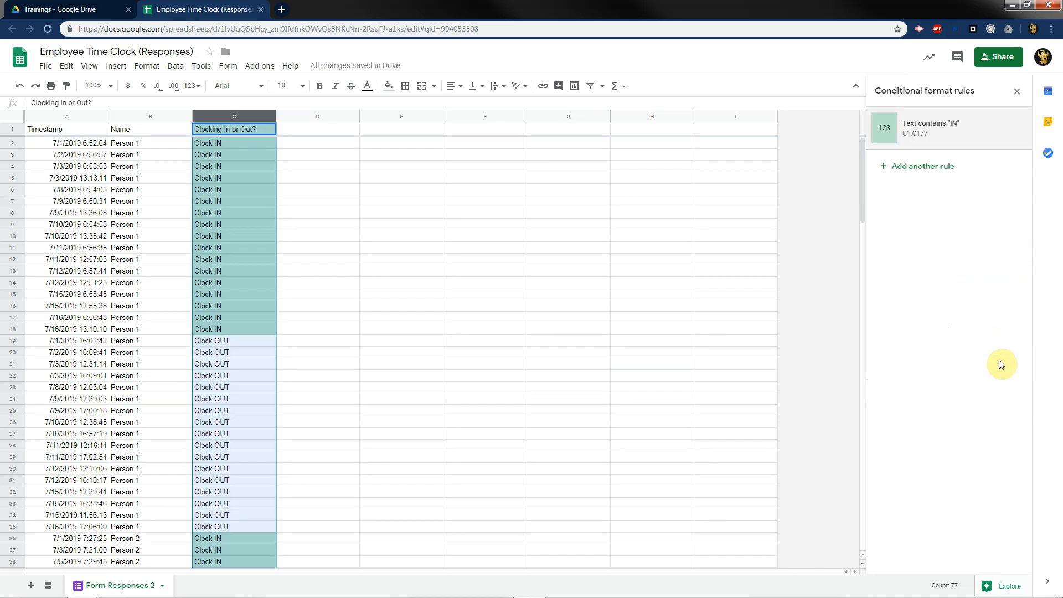
# Add a second conditional formatting rule to the same column that fills cells red when text contains "OUT".
pyautogui.click(937, 176)
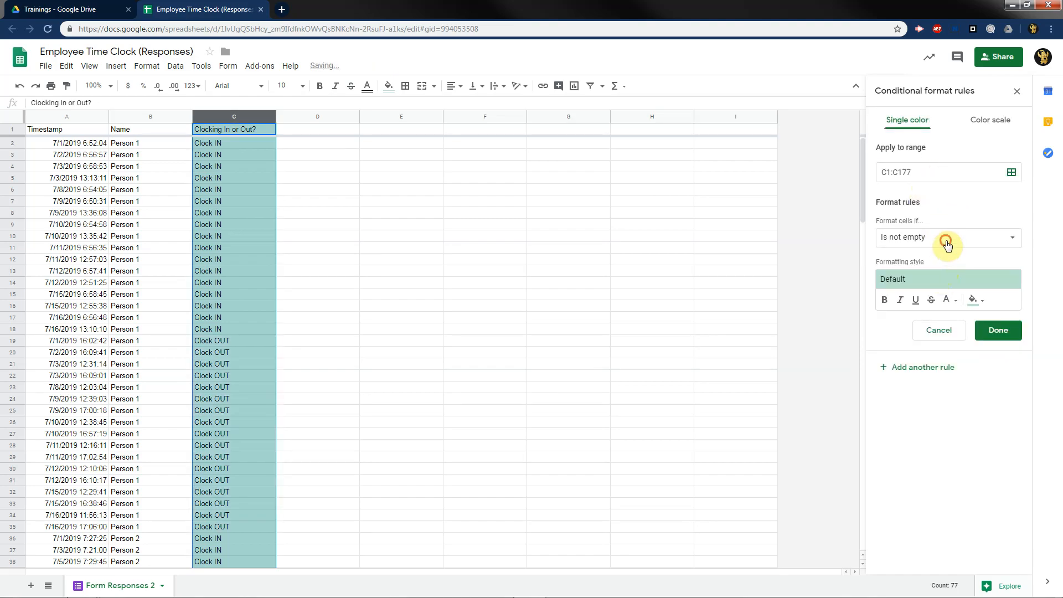
pyautogui.click(948, 241)
pyautogui.click(945, 255)
pyautogui.click(953, 262)
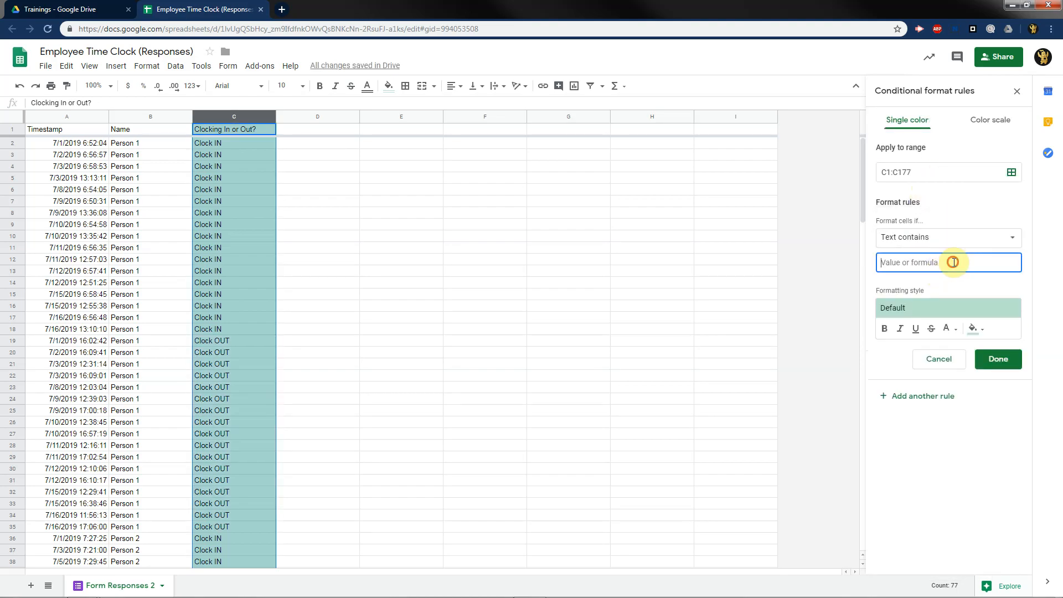
pyautogui.write('OUT')
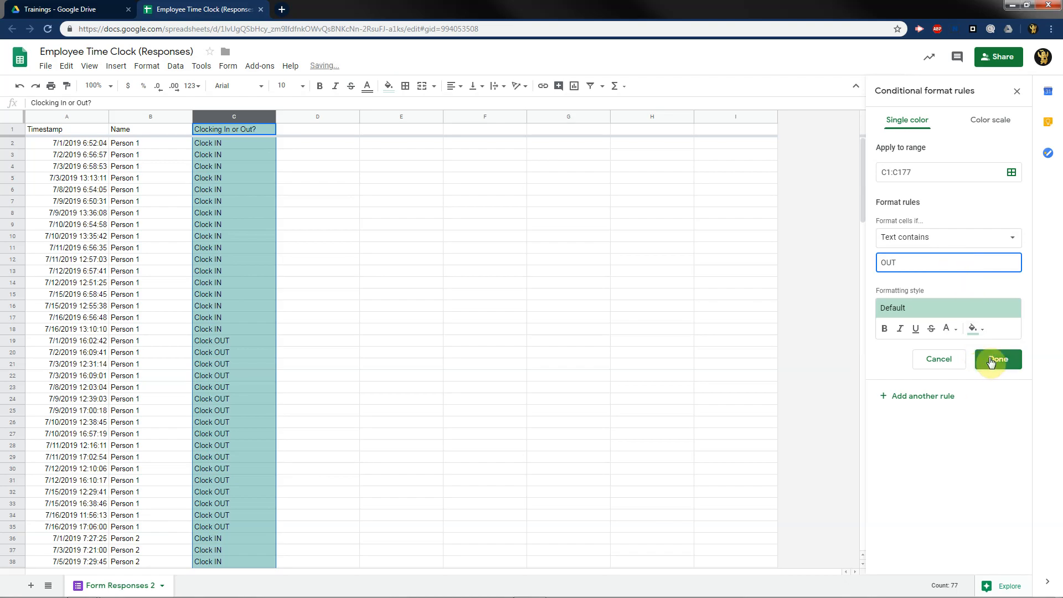
pyautogui.click(975, 328)
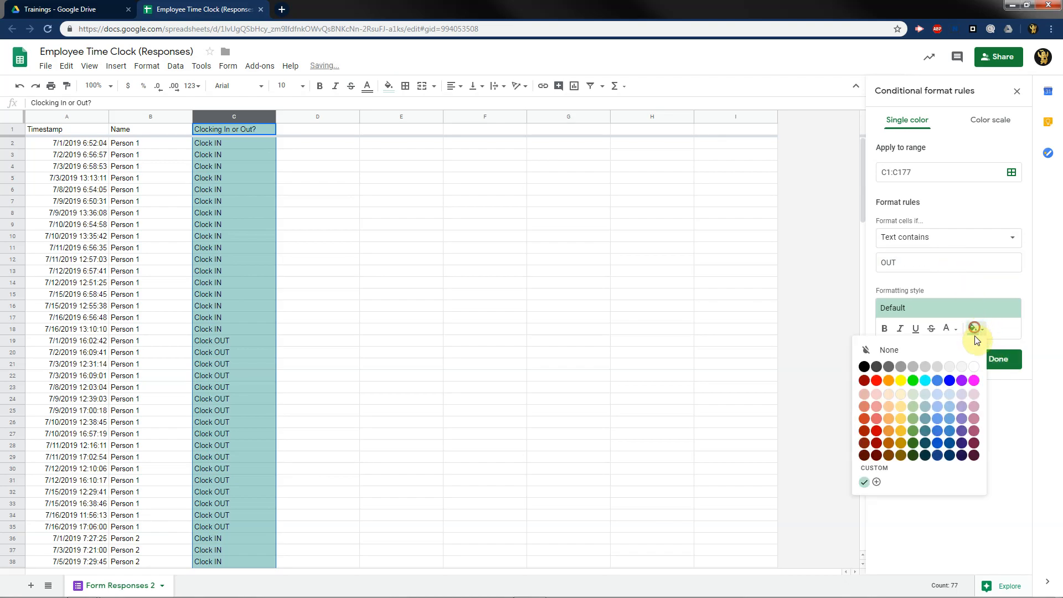
pyautogui.click(876, 419)
pyautogui.click(998, 360)
pyautogui.click(293, 209)
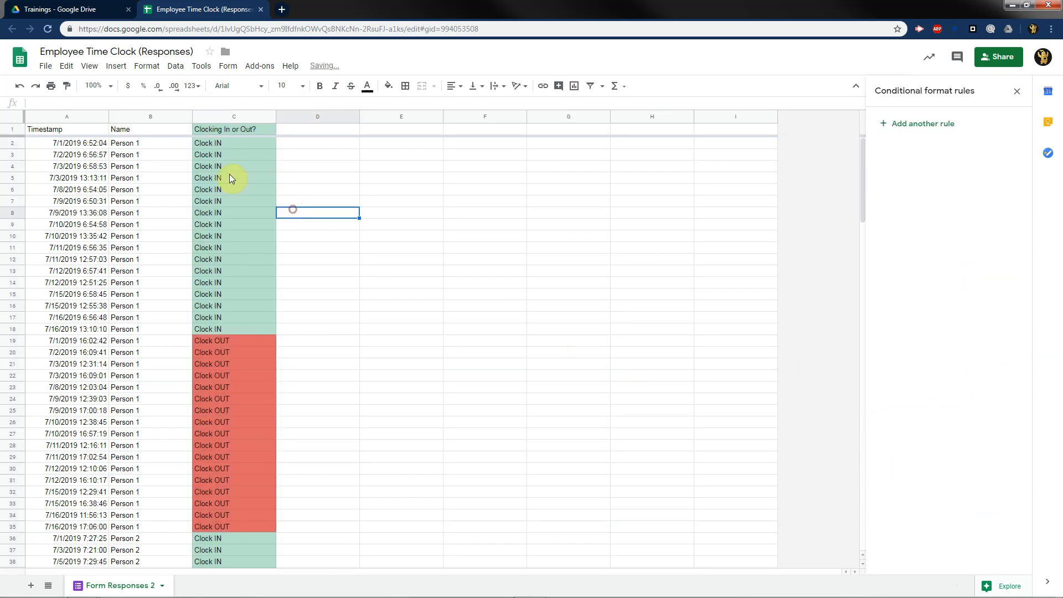
# Review the green and red colour coding of the clocking entries across all three people's rows.
pyautogui.click(234, 144)
pyautogui.click(249, 327)
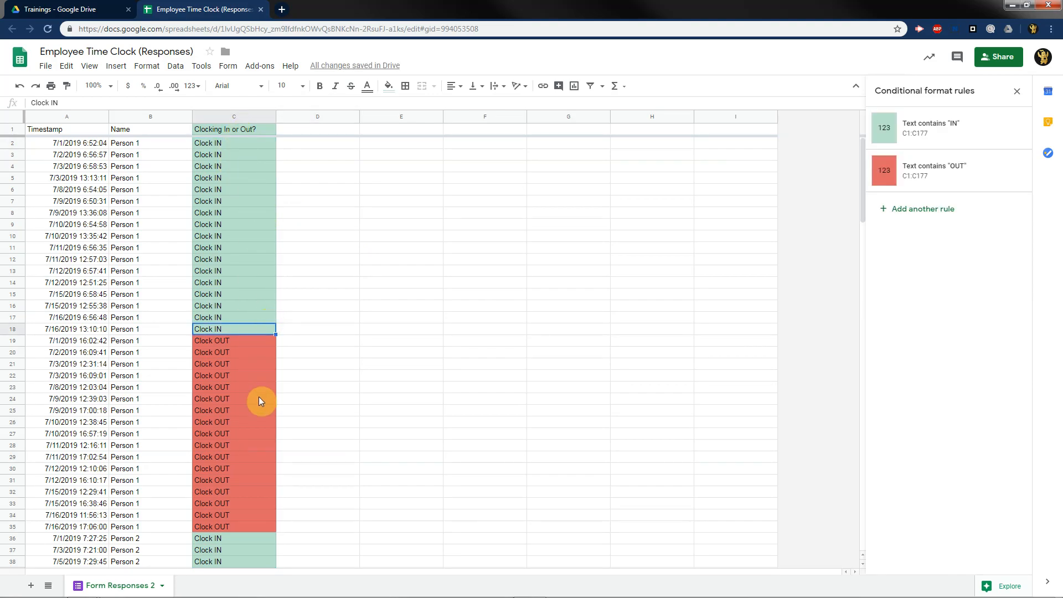
pyautogui.scroll(-9, 260, 304)
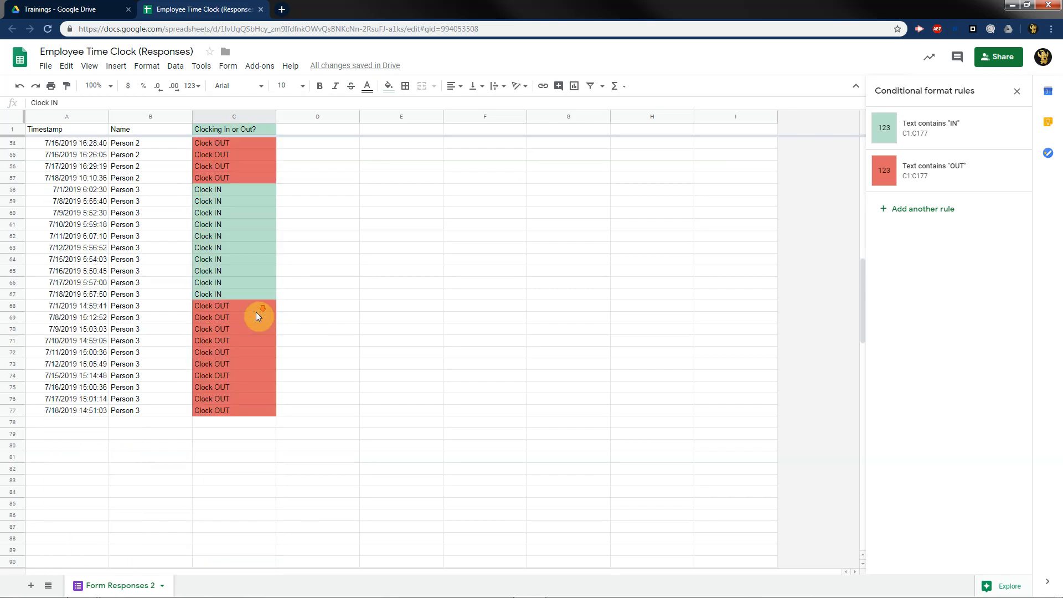
pyautogui.scroll(9, 258, 316)
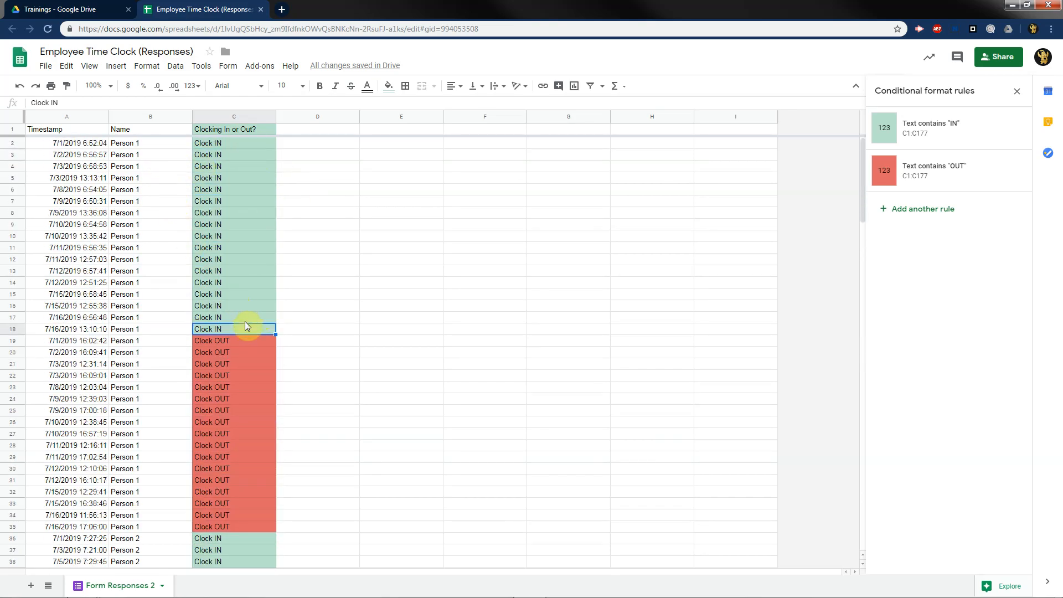
pyautogui.scroll(-4, 244, 340)
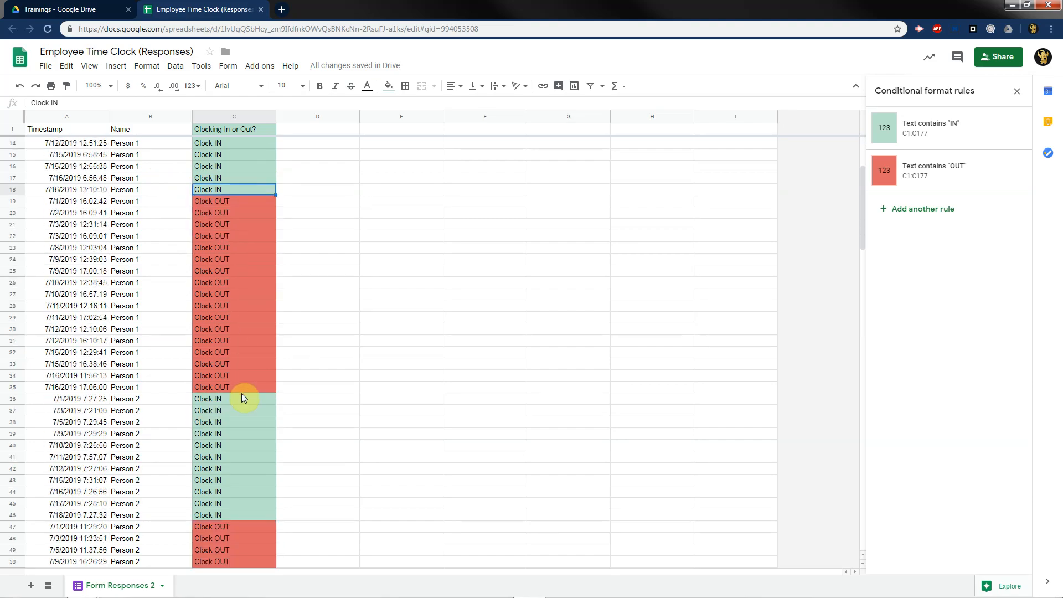
pyautogui.scroll(4, 202, 366)
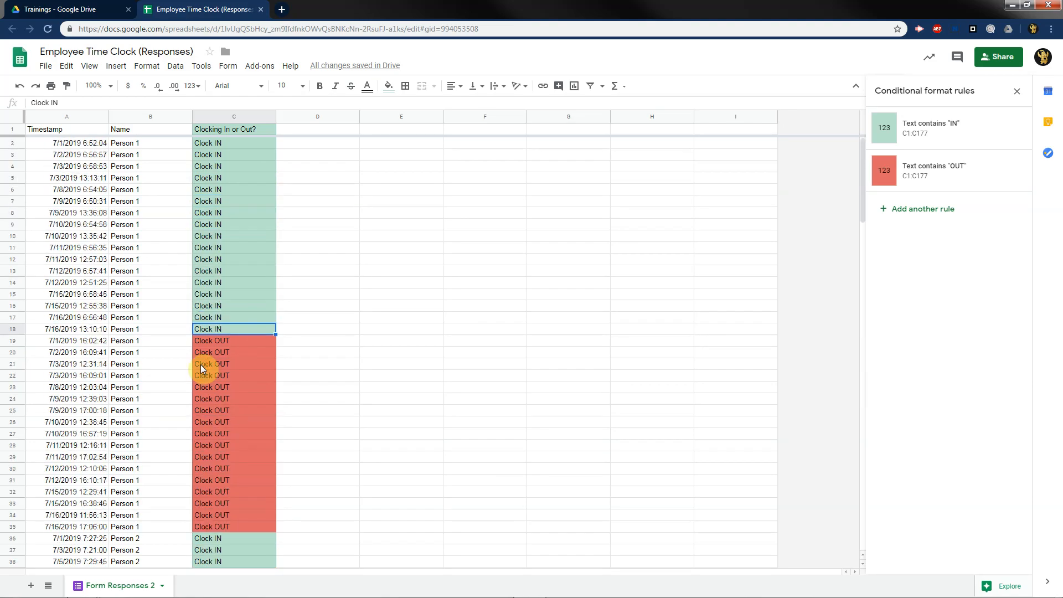
pyautogui.click(155, 250)
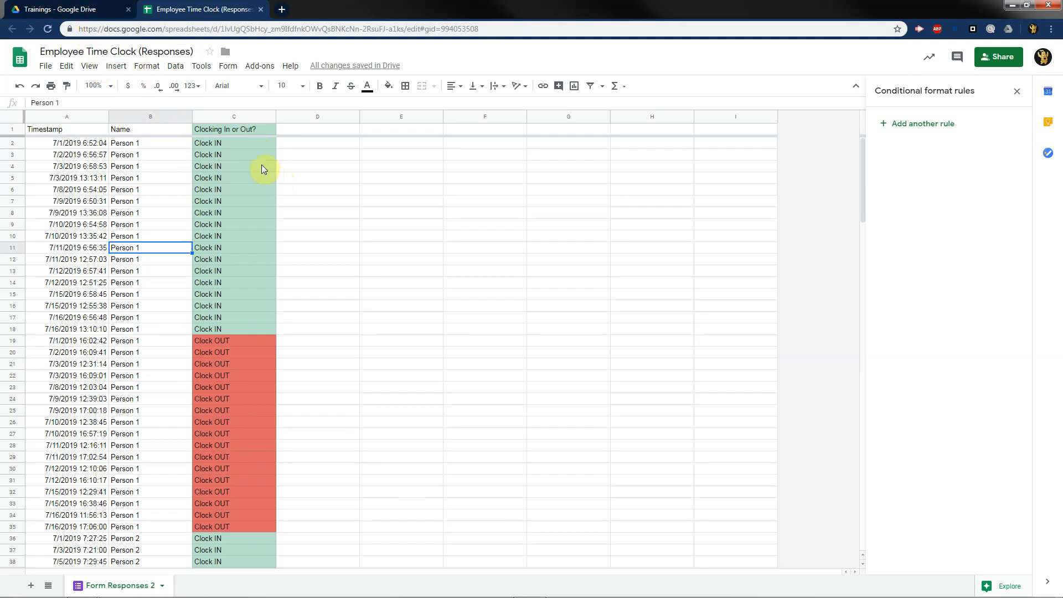
pyautogui.click(286, 308)
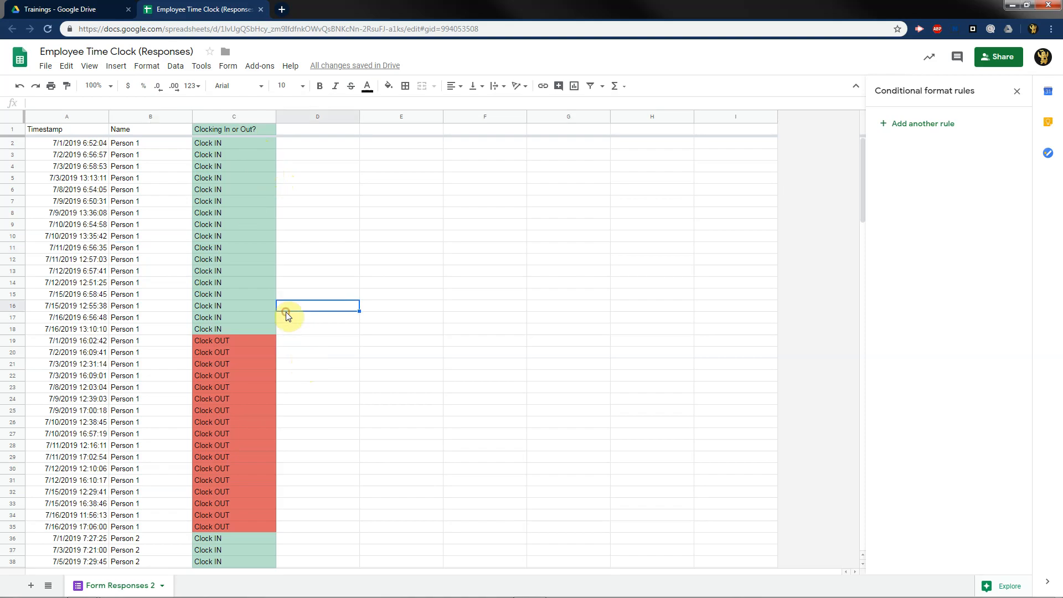
pyautogui.click(261, 331)
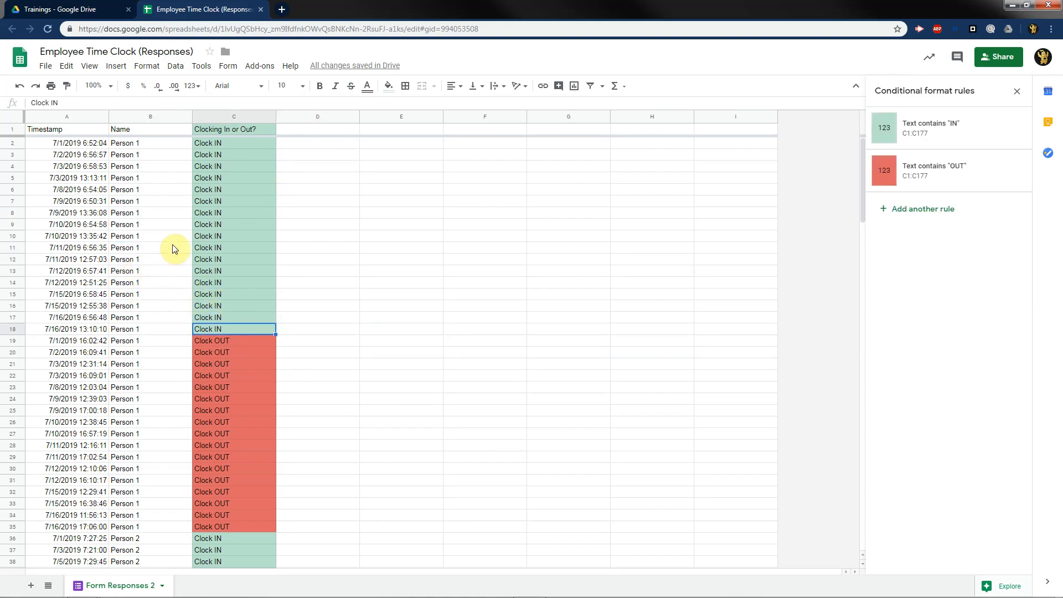
# Open the Pay Calculator spreadsheet from the Trainings folder in Google Drive.
pyautogui.click(170, 195)
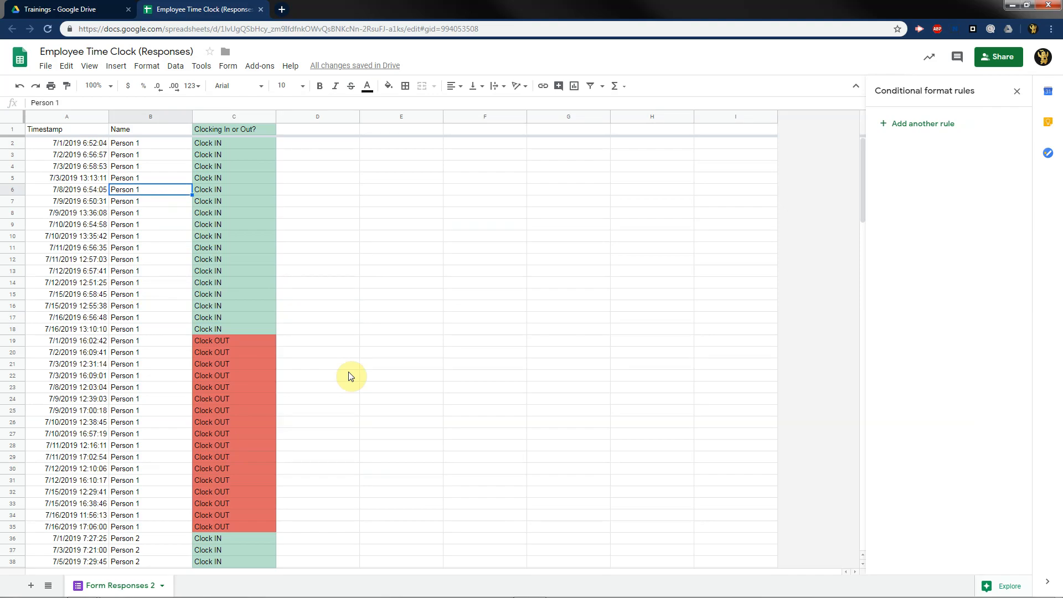
pyautogui.click(82, 10)
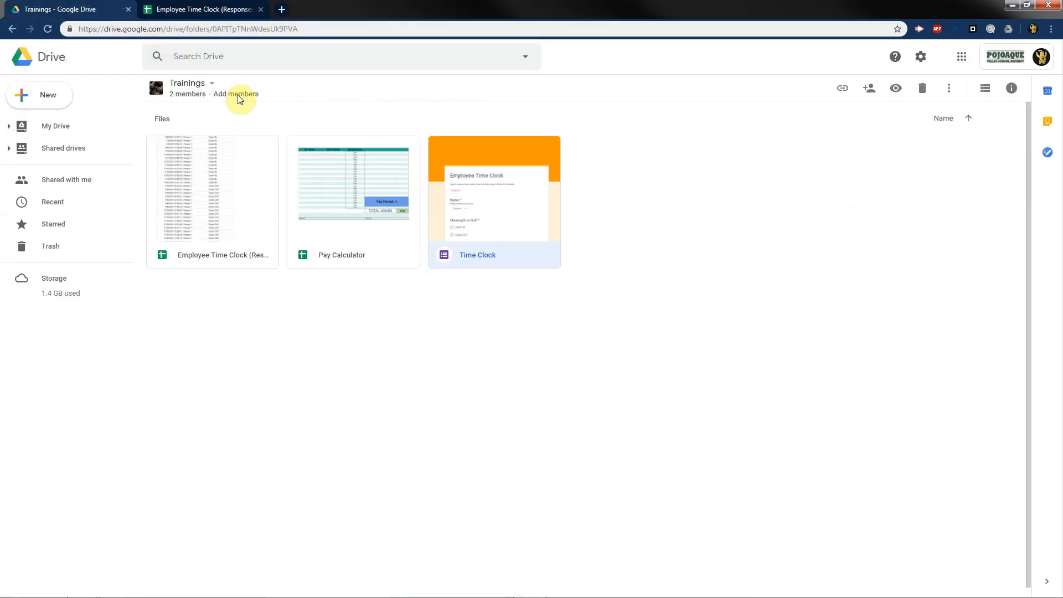
pyautogui.doubleClick(337, 179)
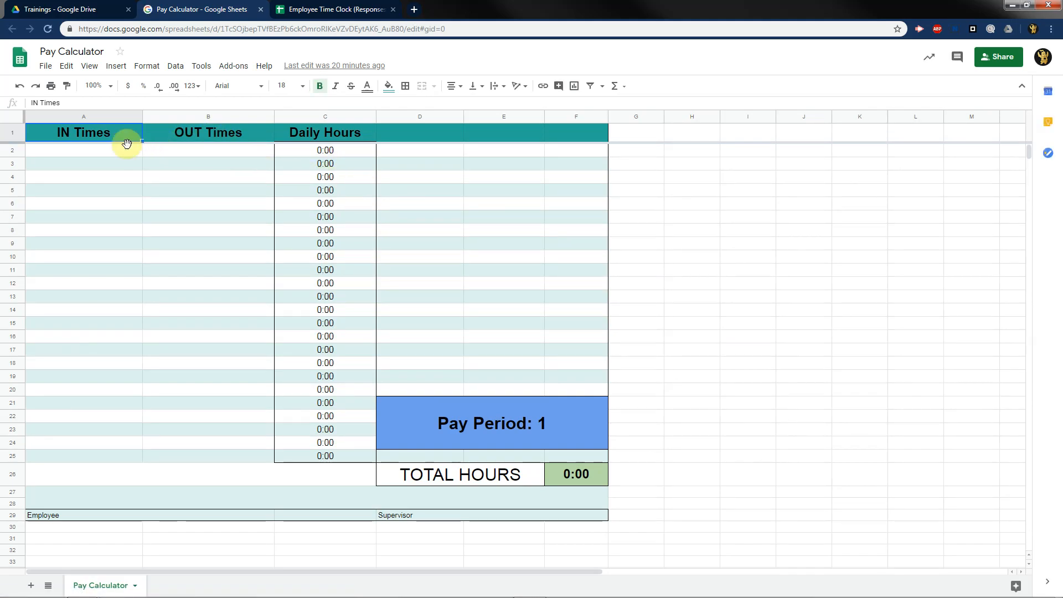
# Examine the empty IN Times column and the Daily Hours formula in the first row of the Pay Calculator.
pyautogui.click(90, 150)
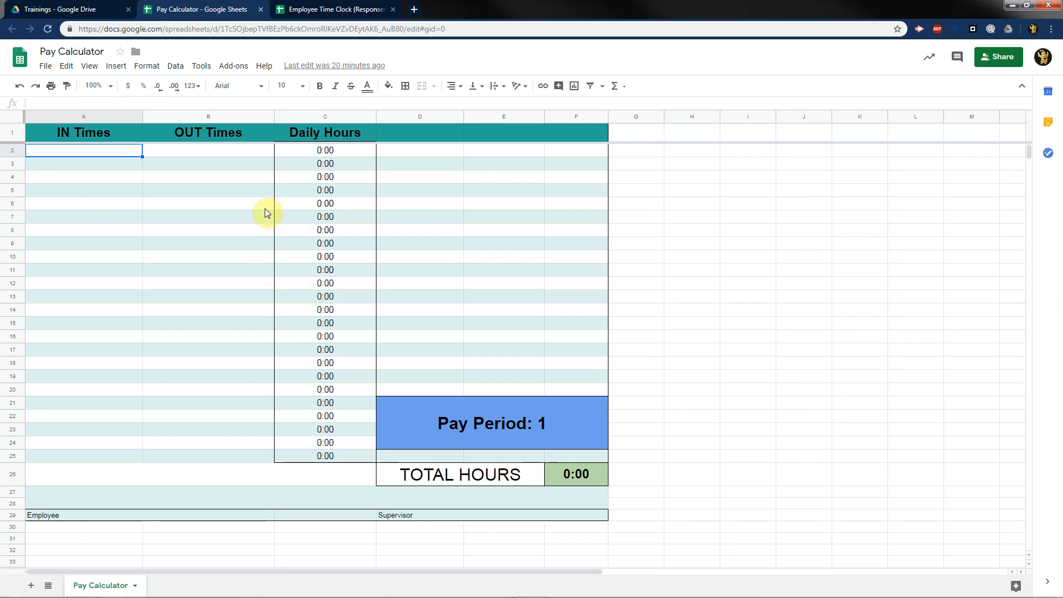
pyautogui.click(345, 148)
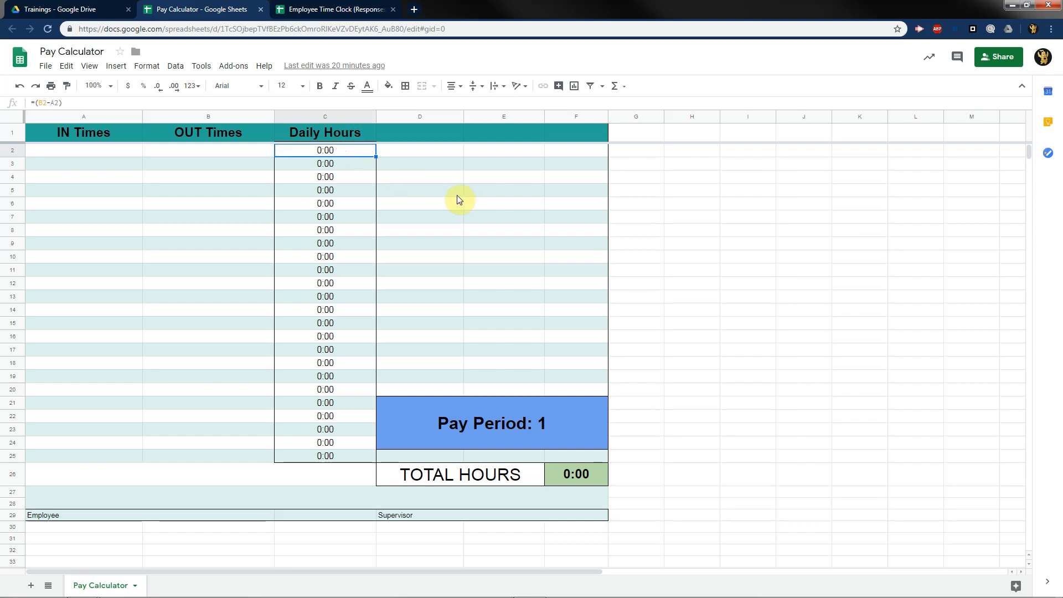
pyautogui.click(83, 104)
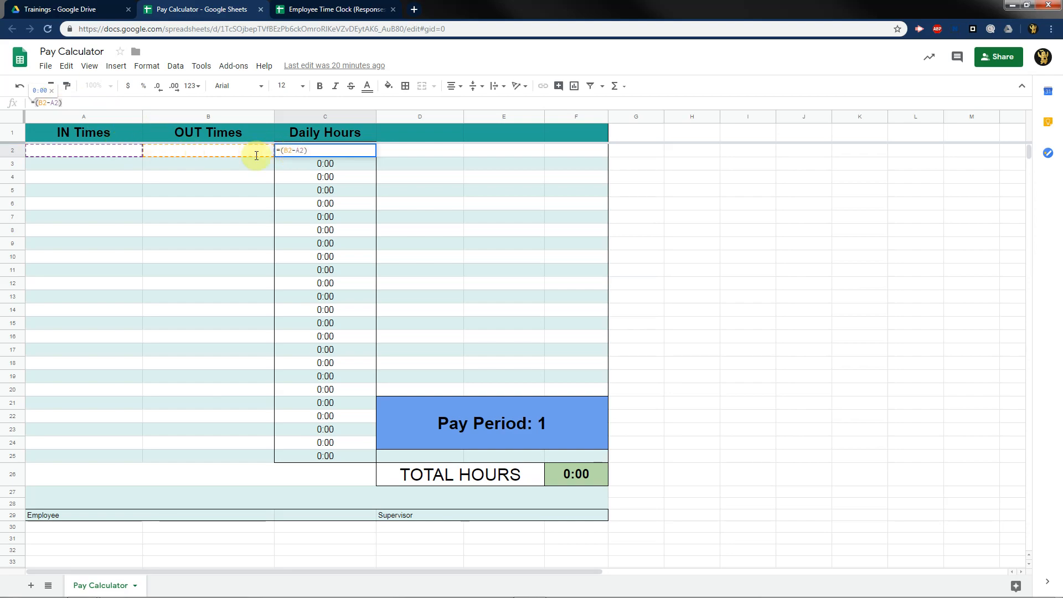
pyautogui.click(191, 165)
pyautogui.click(129, 154)
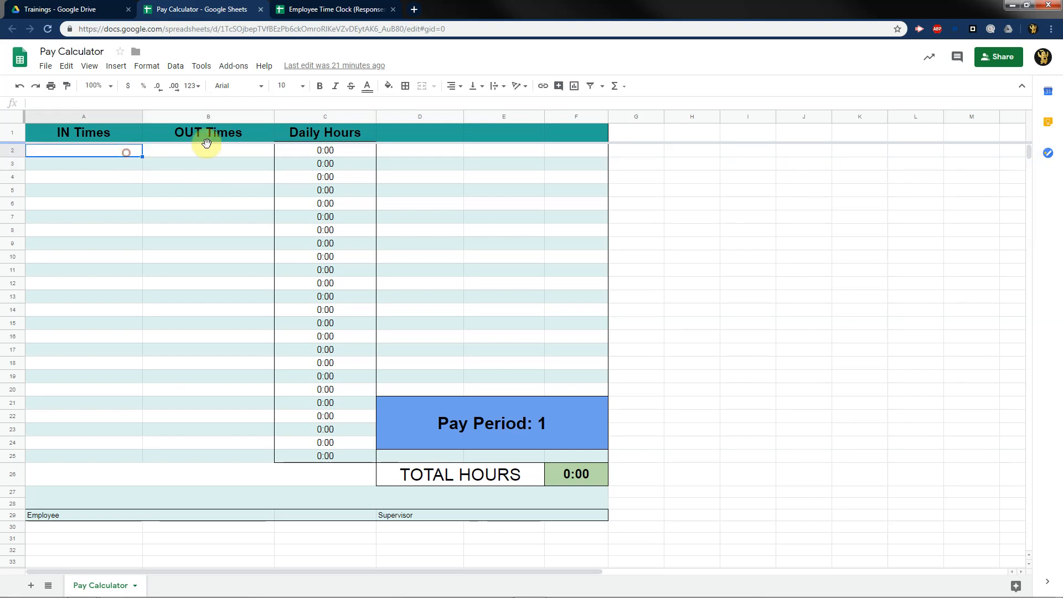
# Copy Person 1's Clock IN timestamps (A2:A18) from the Employee Time Clock responses into the Pay Calculator's IN Times column, starting at A2.
pyautogui.click(305, 12)
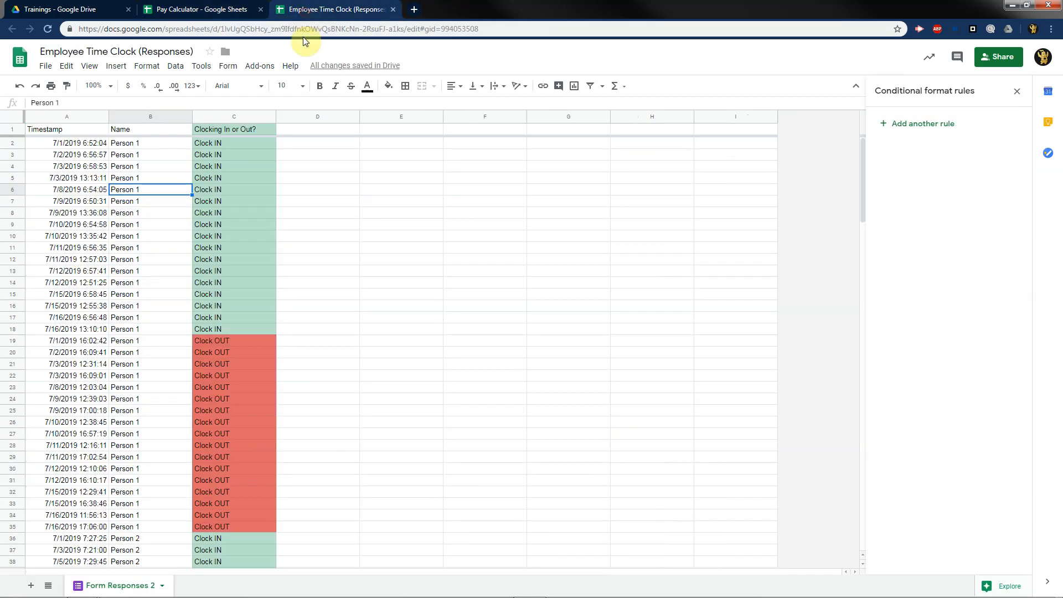
pyautogui.click(93, 144)
pyautogui.keyDown('shift'); pyautogui.click(94, 331); pyautogui.keyUp('shift')
pyautogui.hotkey('ctrl', 'c')
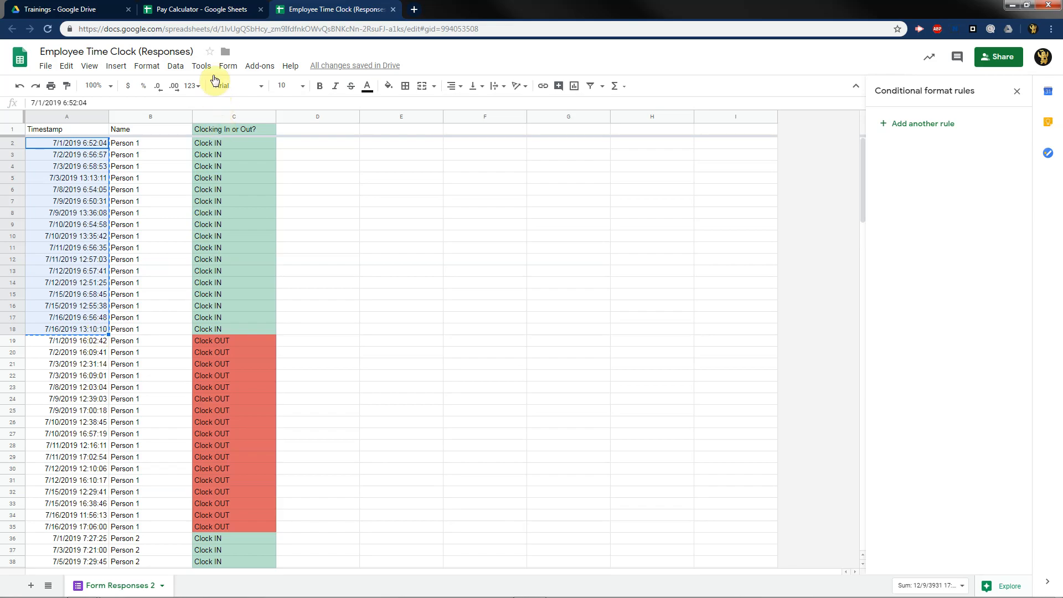
pyautogui.click(209, 9)
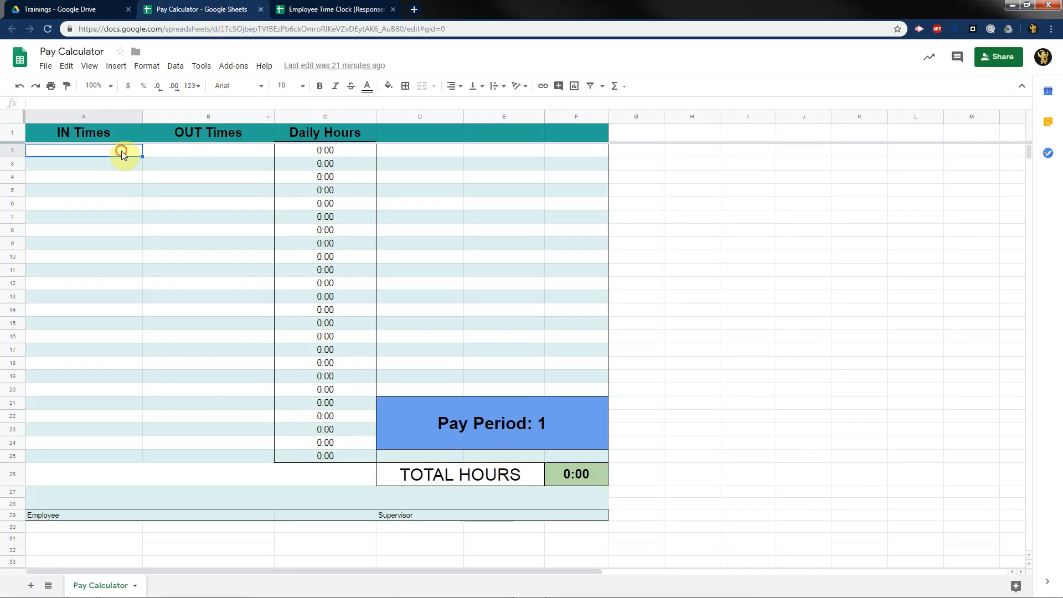
pyautogui.hotkey('ctrl', 'v')
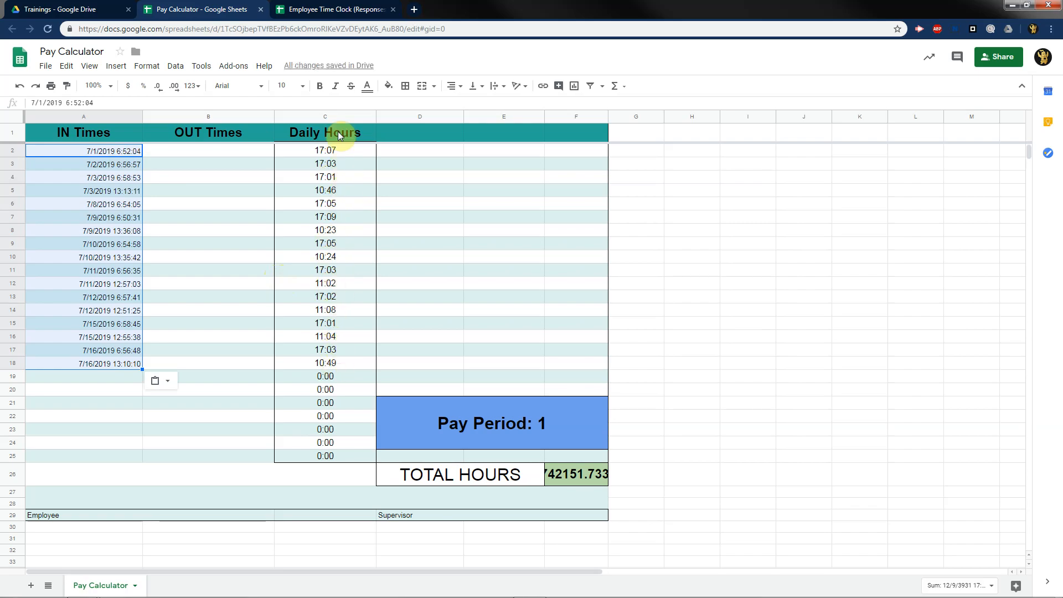
# Copy Person 1's Clock OUT timestamps (A19:A35) from the responses sheet into the Pay Calculator's OUT Times column, starting at B2.
pyautogui.click(327, 13)
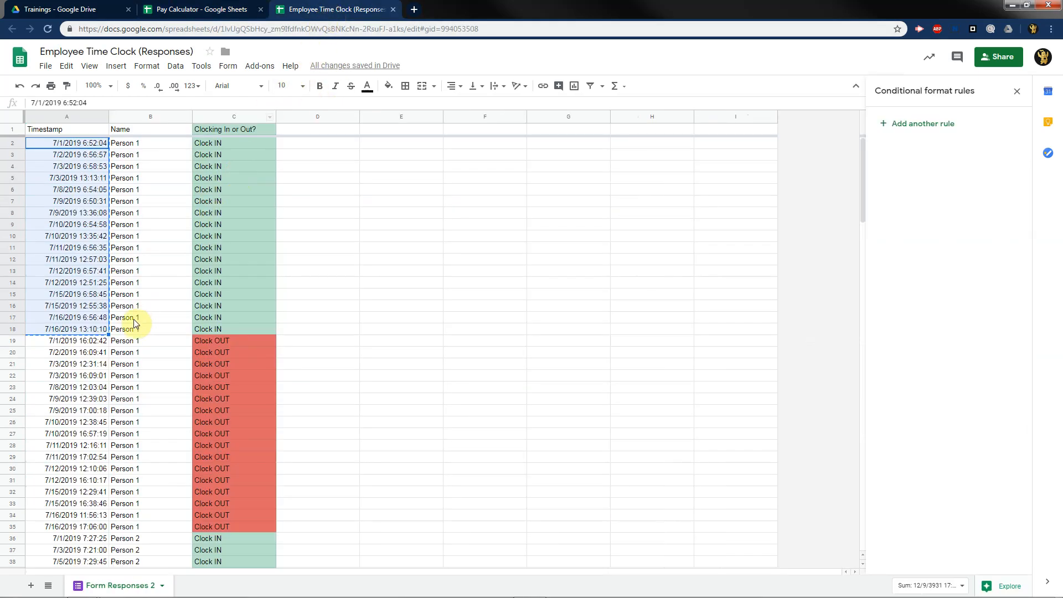
pyautogui.click(89, 340)
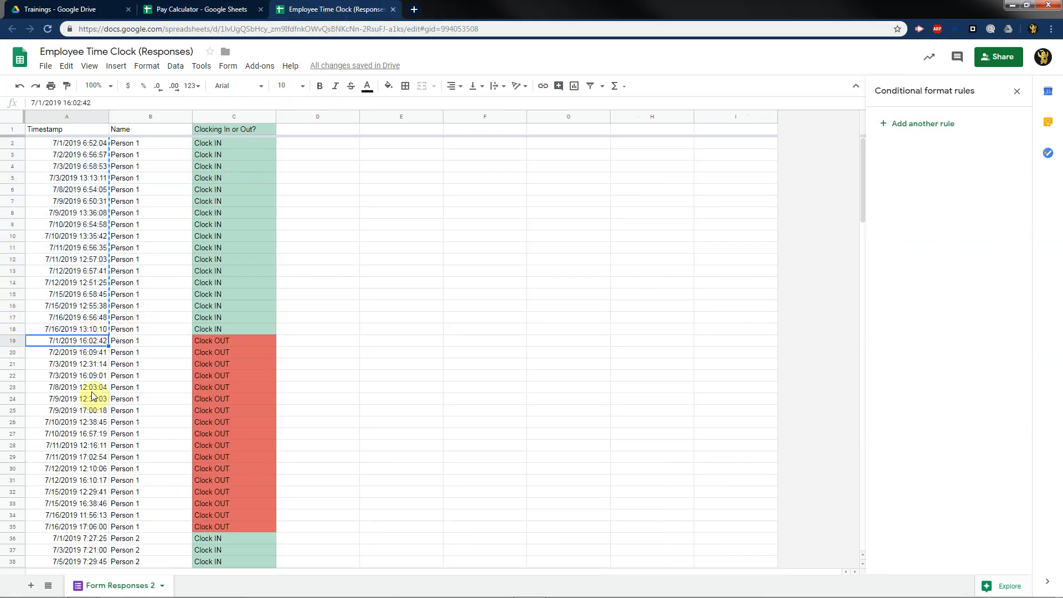
pyautogui.keyDown('shift'); pyautogui.click(95, 526); pyautogui.keyUp('shift')
pyautogui.hotkey('ctrl', 'c')
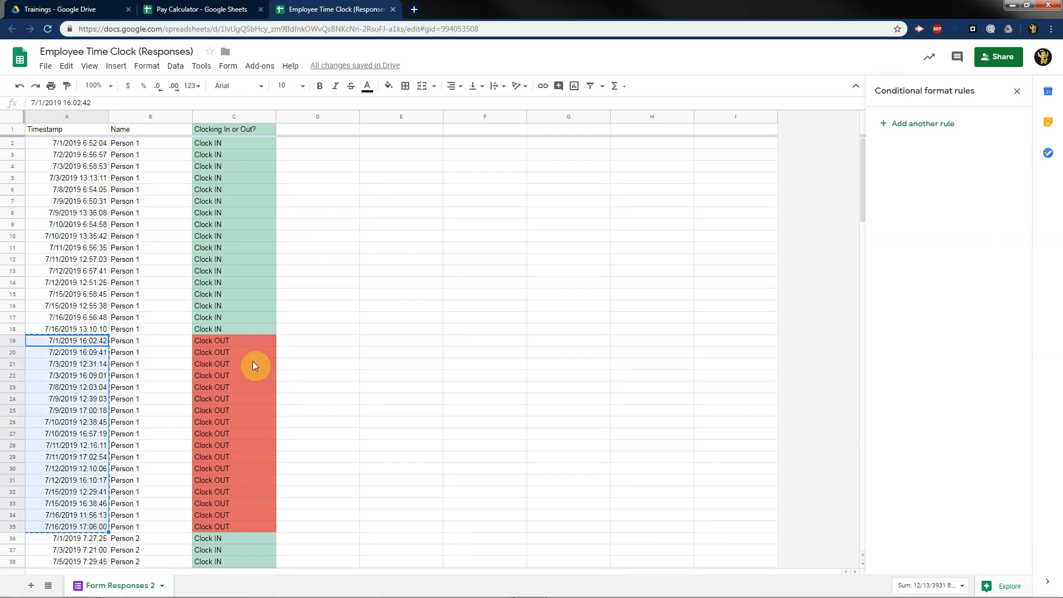
pyautogui.click(216, 11)
pyautogui.click(202, 154)
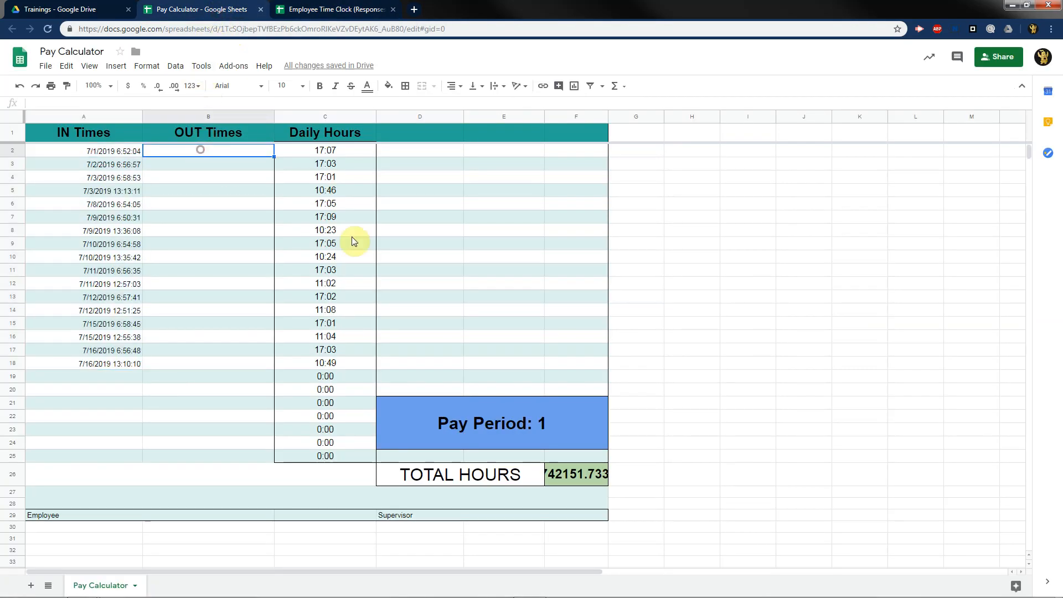
pyautogui.hotkey('ctrl', 'v')
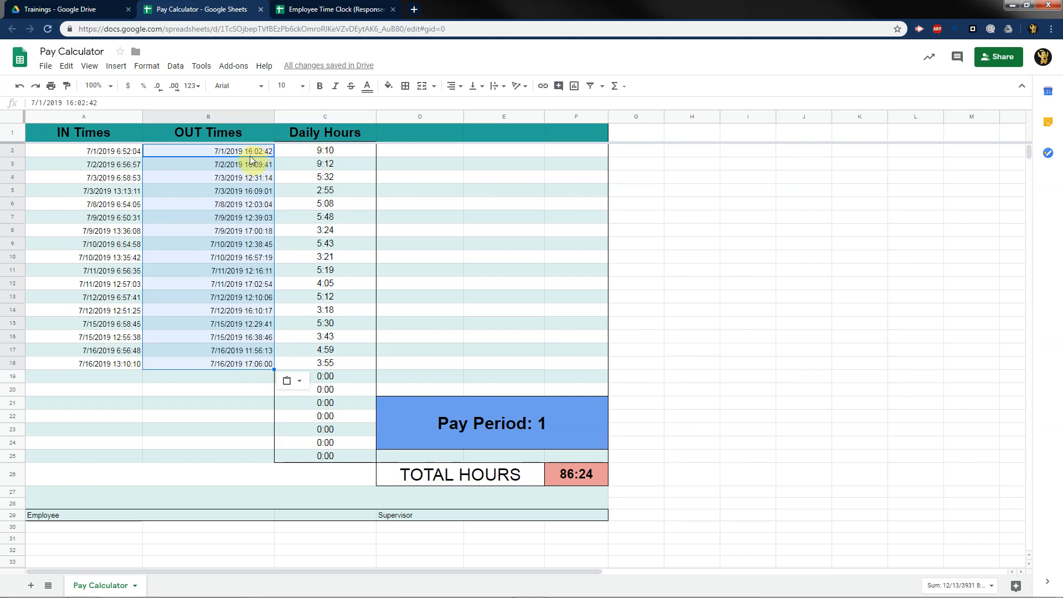
# Examine the first rows' in and out times, their Daily Hours formulas and the TOTAL HOURS sum formula.
pyautogui.click(118, 152)
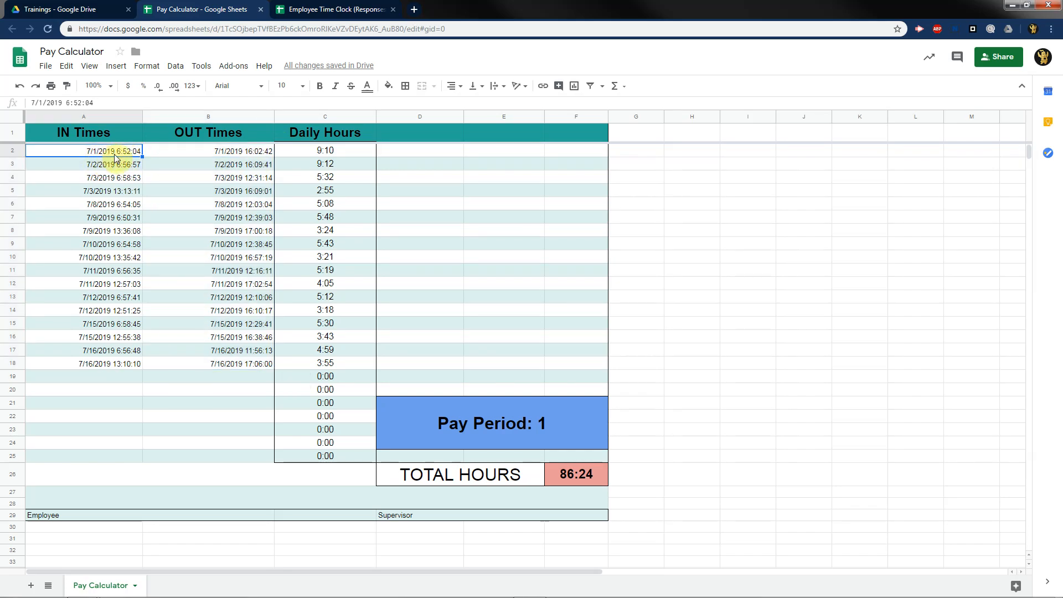
pyautogui.click(242, 154)
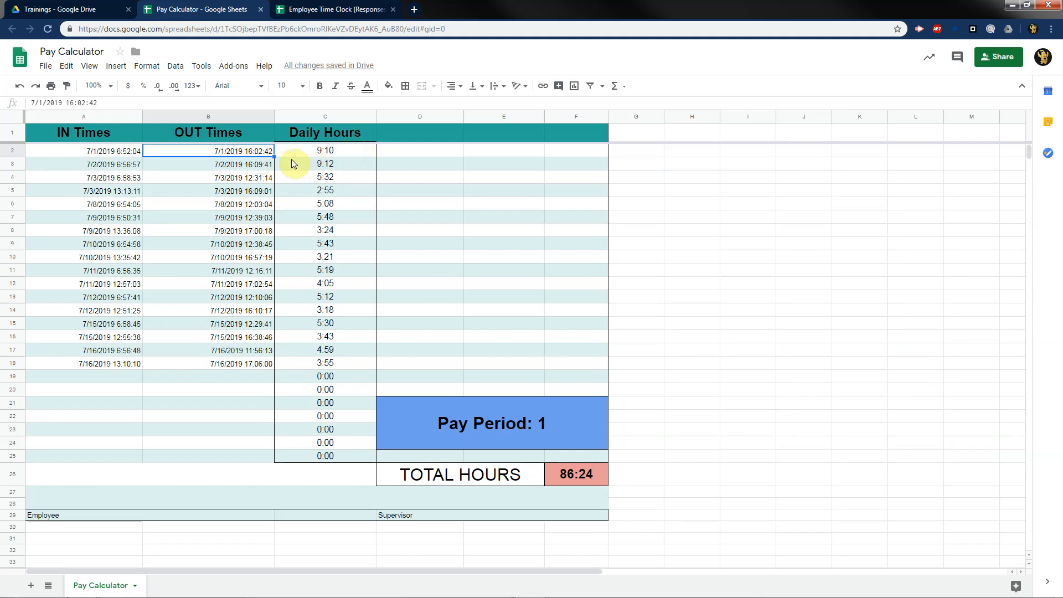
pyautogui.click(351, 155)
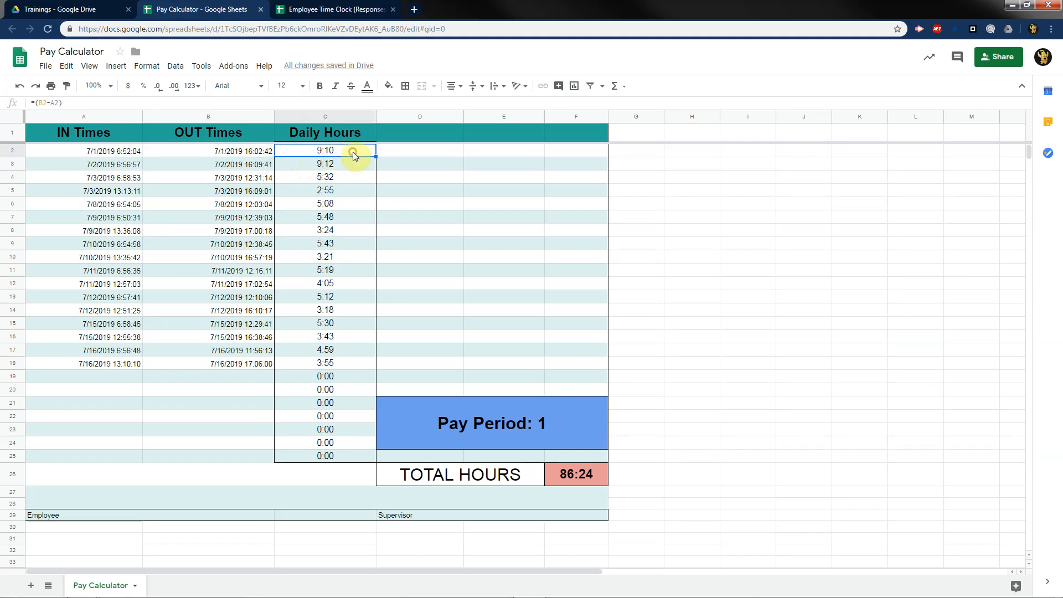
pyautogui.click(350, 166)
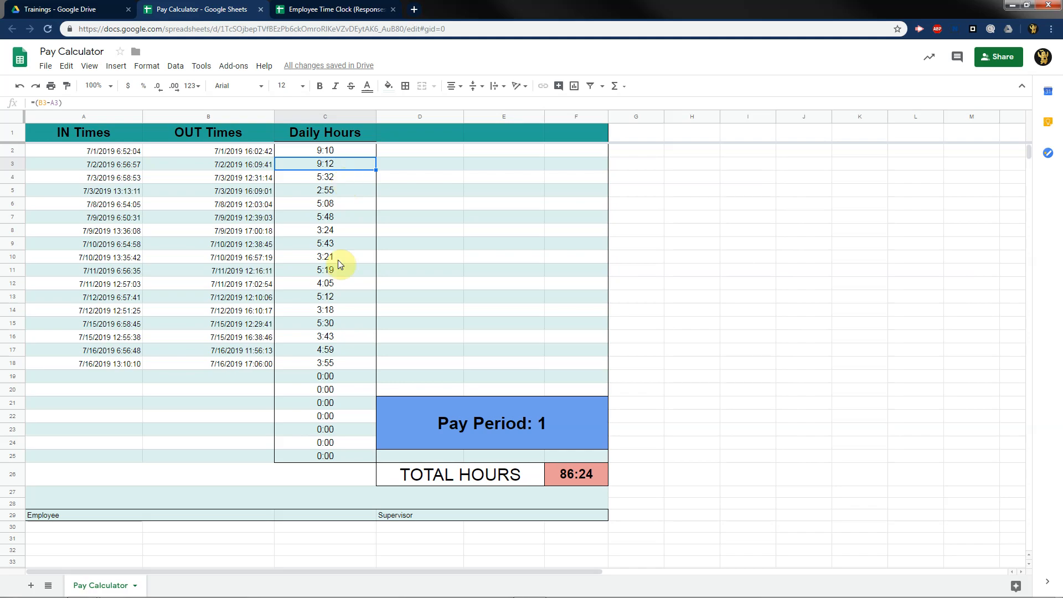
pyautogui.click(323, 151)
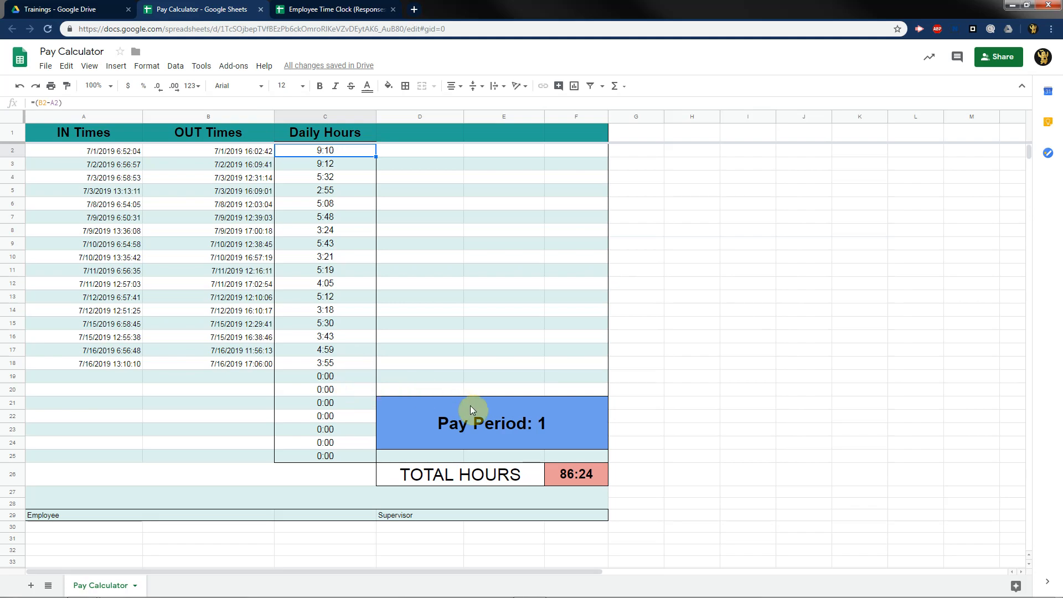
pyautogui.click(564, 471)
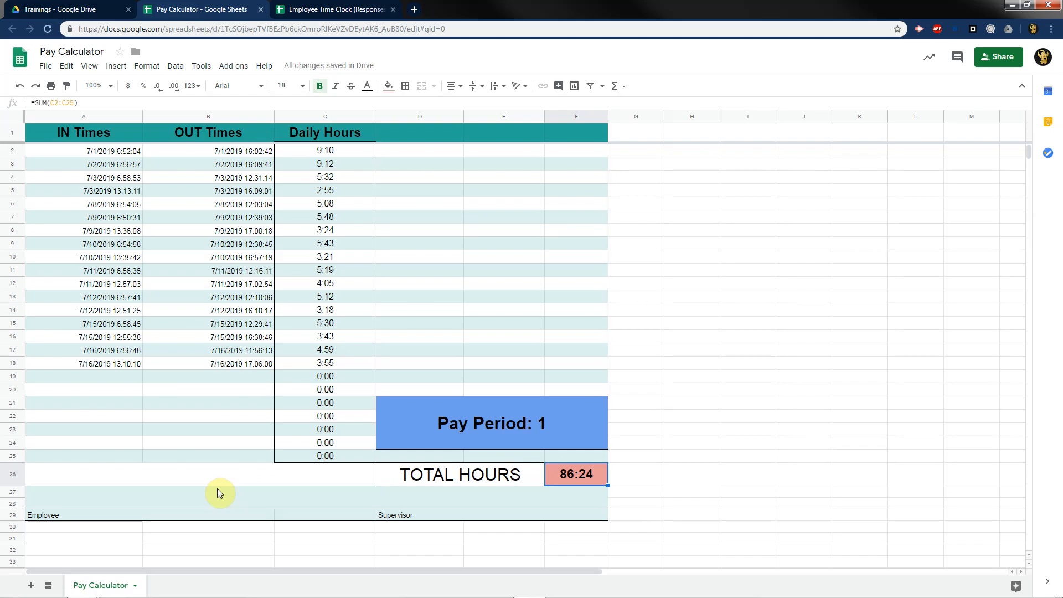
# Preview the Pay Calculator's print layout without printing, and recheck the TOTAL HOURS formula.
pyautogui.hotkey('ctrl', 'p')
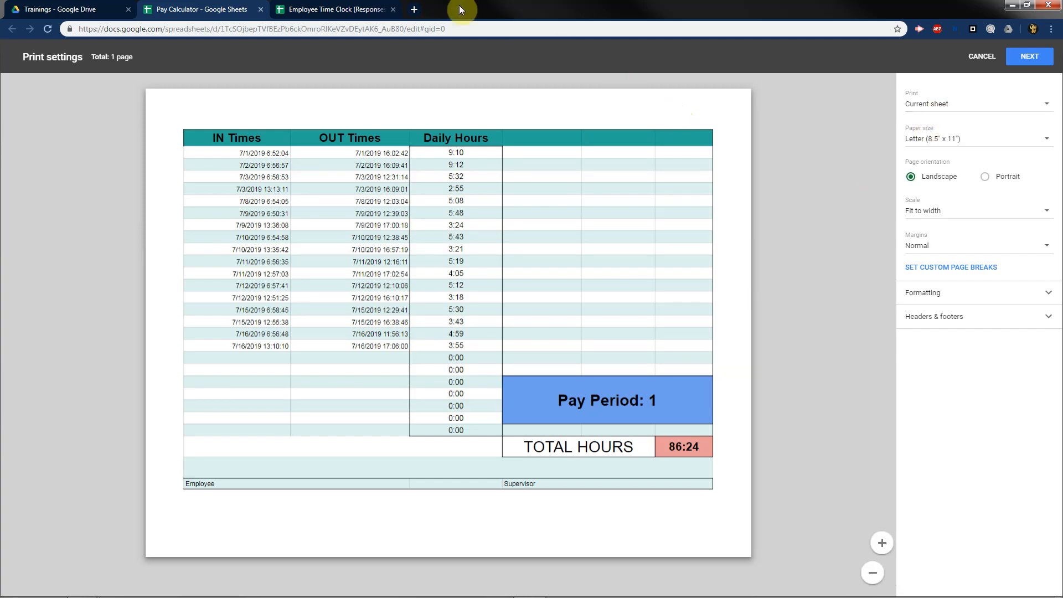
pyautogui.click(982, 57)
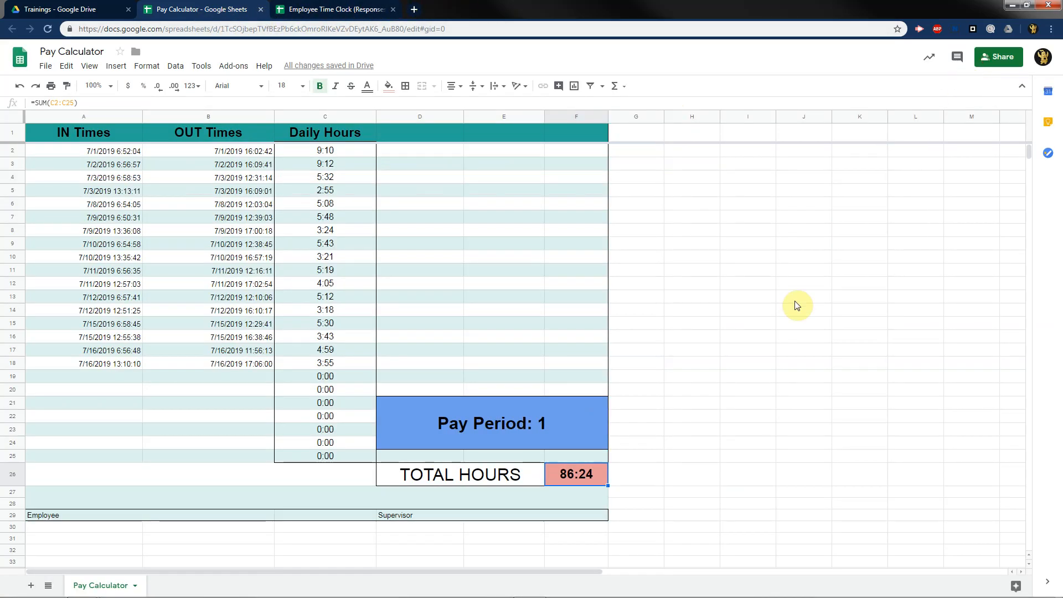
pyautogui.click(567, 270)
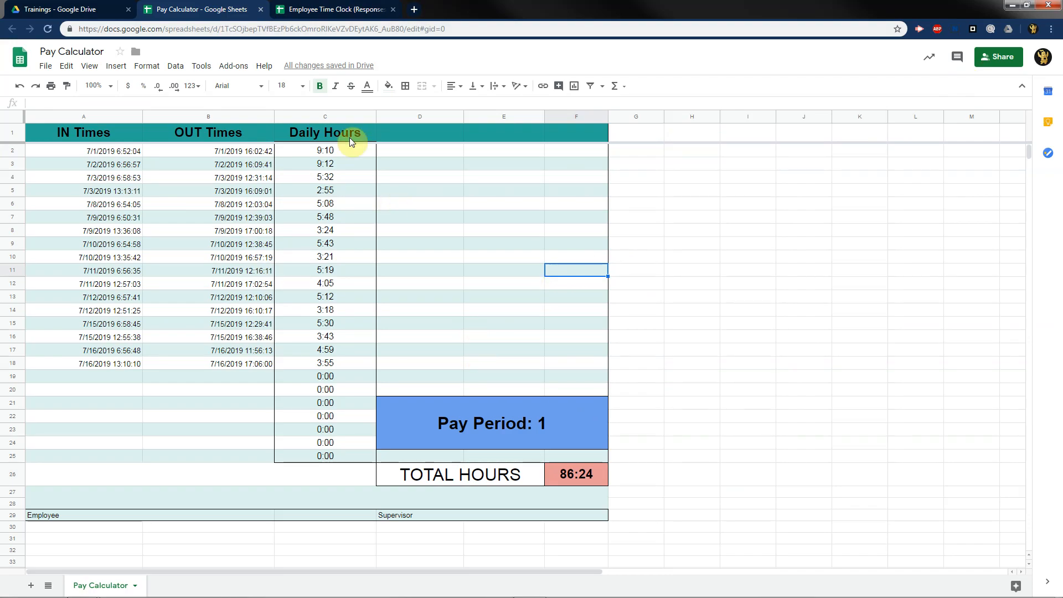
pyautogui.click(576, 472)
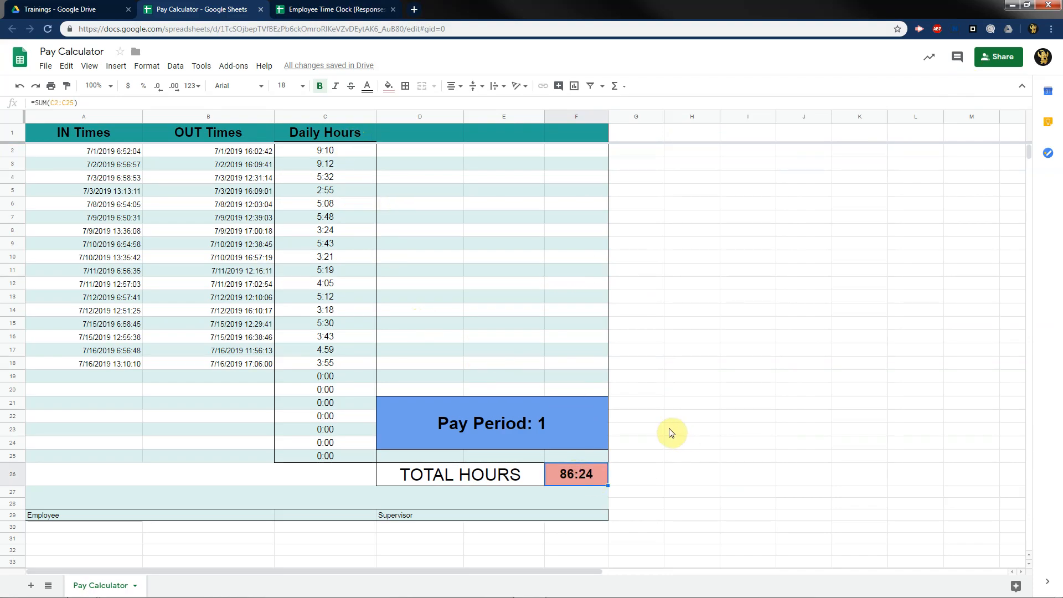
# Add a conditional formatting rule to Daily Hours C2:C25 that fills cells red when the value is greater than 8:00.
pyautogui.moveTo(348, 156); pyautogui.dragTo(353, 457)
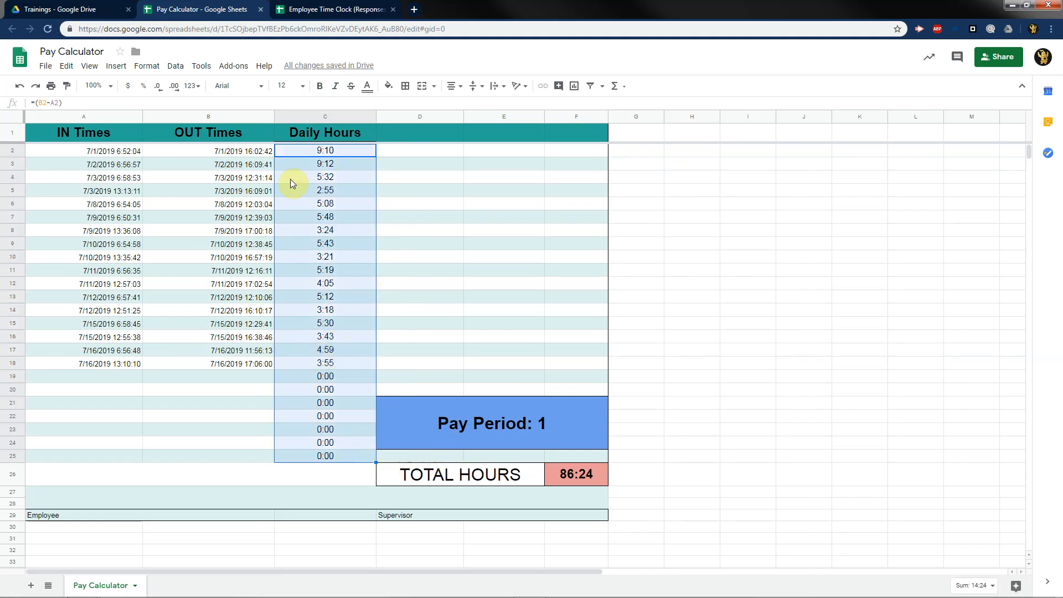
pyautogui.click(139, 69)
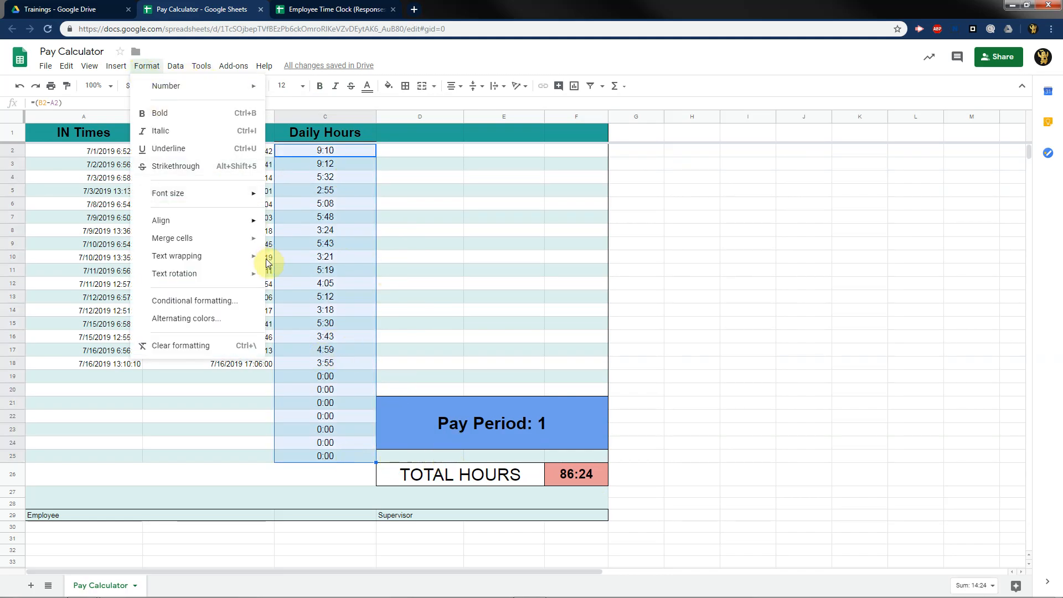
pyautogui.click(218, 302)
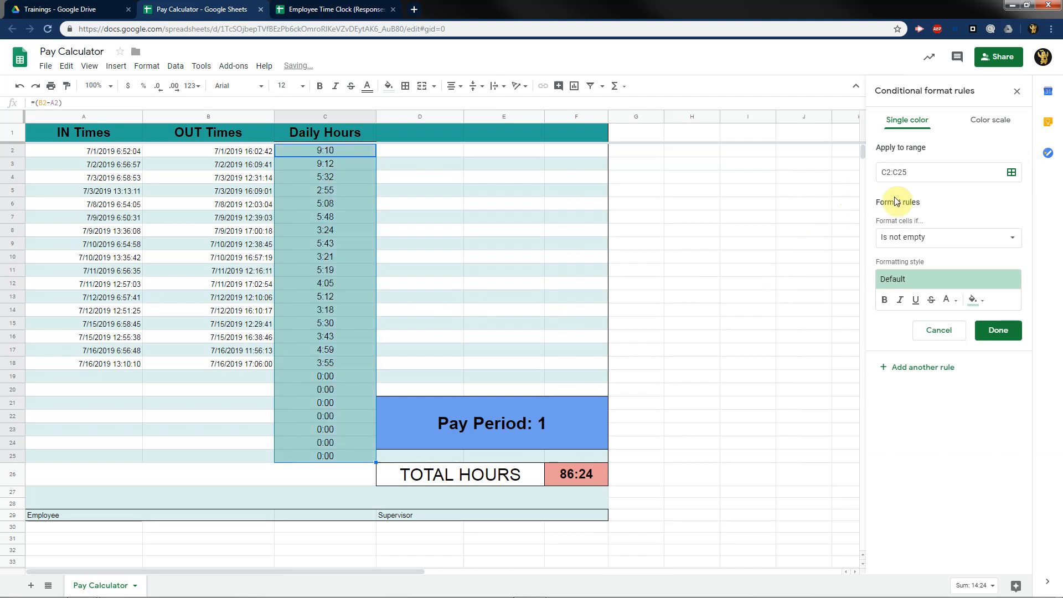
pyautogui.click(969, 240)
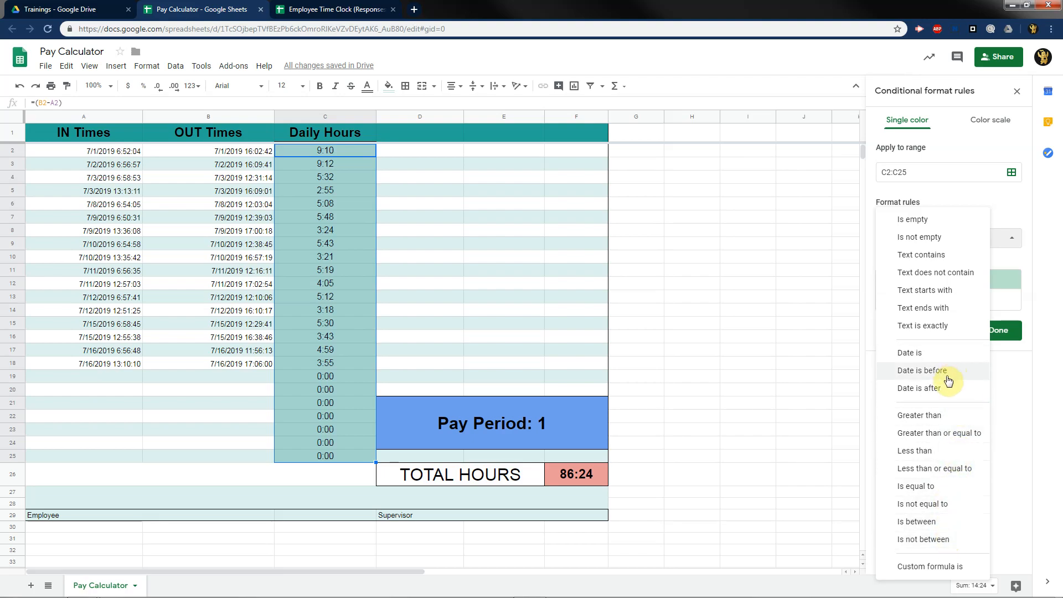
pyautogui.click(947, 417)
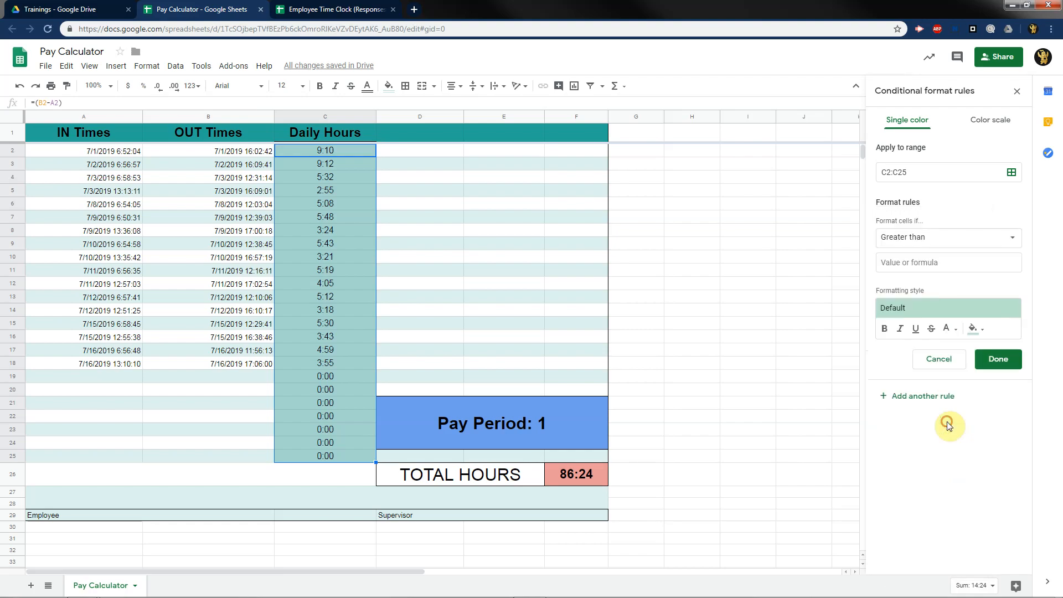
pyautogui.click(913, 261)
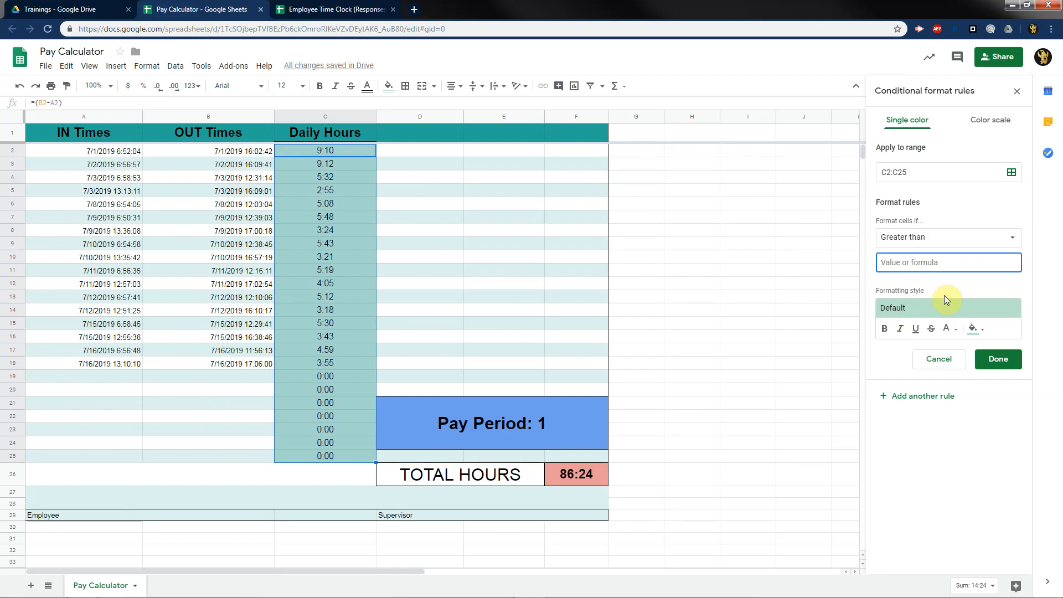
pyautogui.write('8:00')
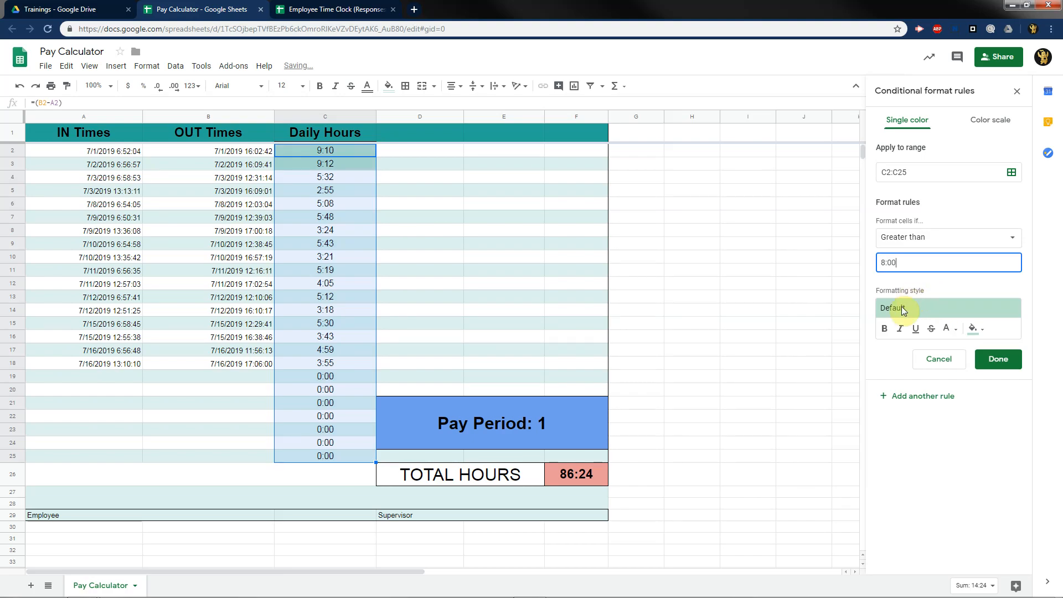
pyautogui.click(972, 339)
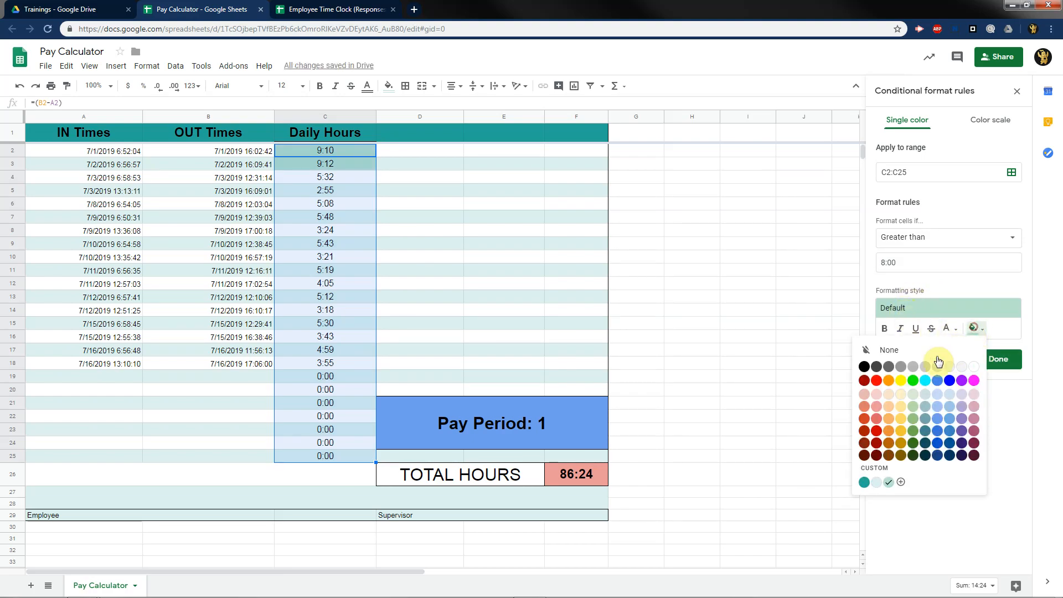
pyautogui.click(875, 417)
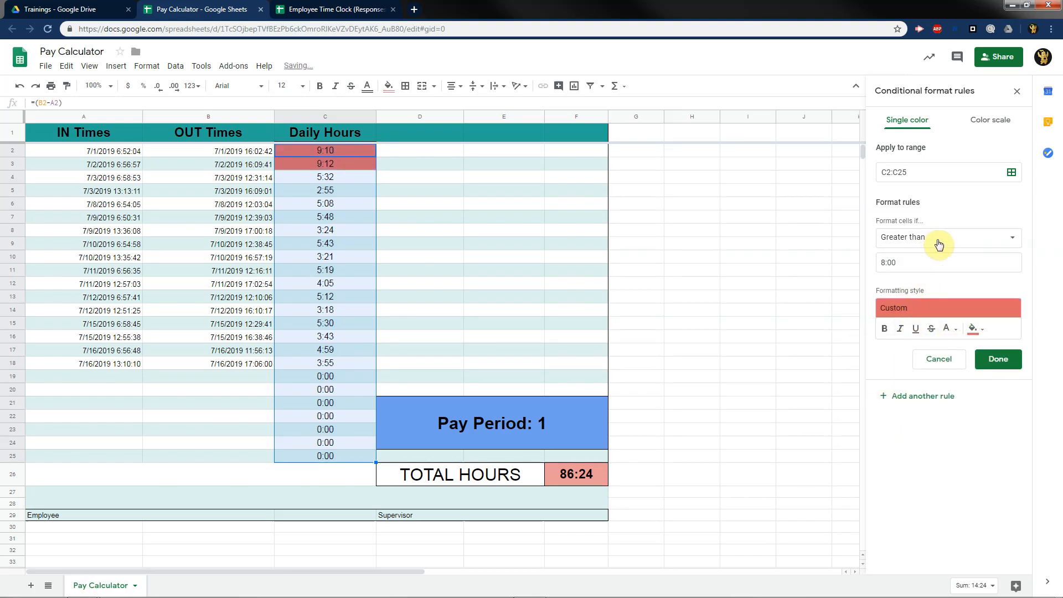
pyautogui.click(985, 360)
# Add a second rule for C2:C25 that applies the default green style when the value is less than or equal to 7:59.
pyautogui.click(931, 167)
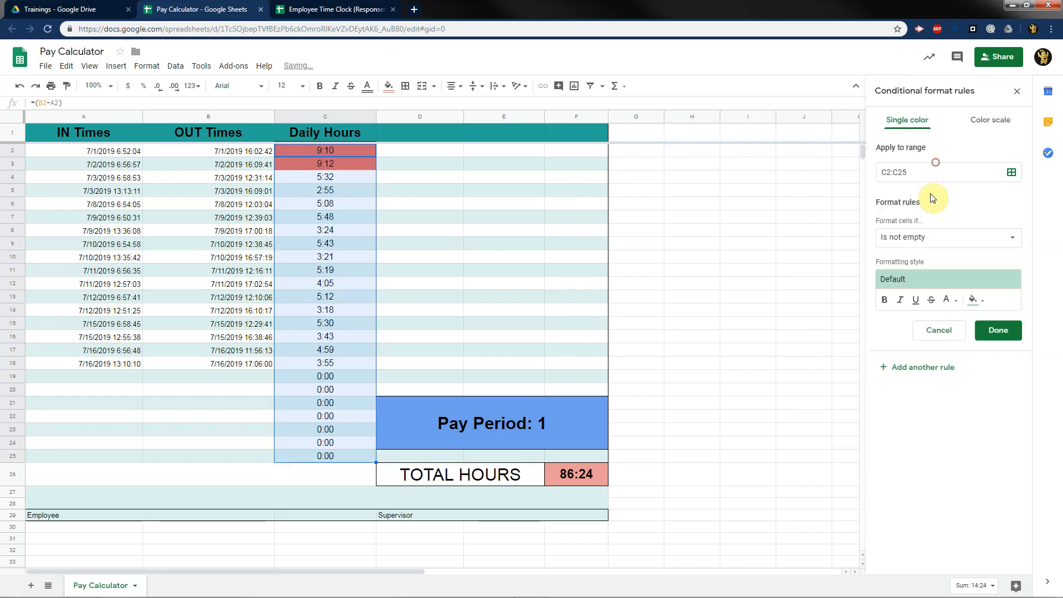
pyautogui.click(945, 244)
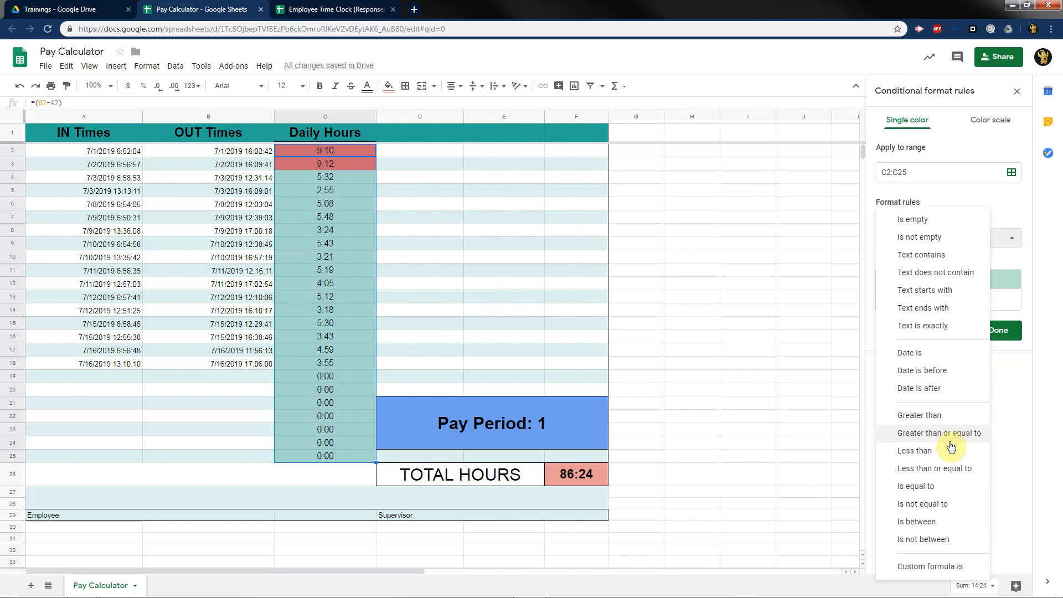
pyautogui.click(953, 476)
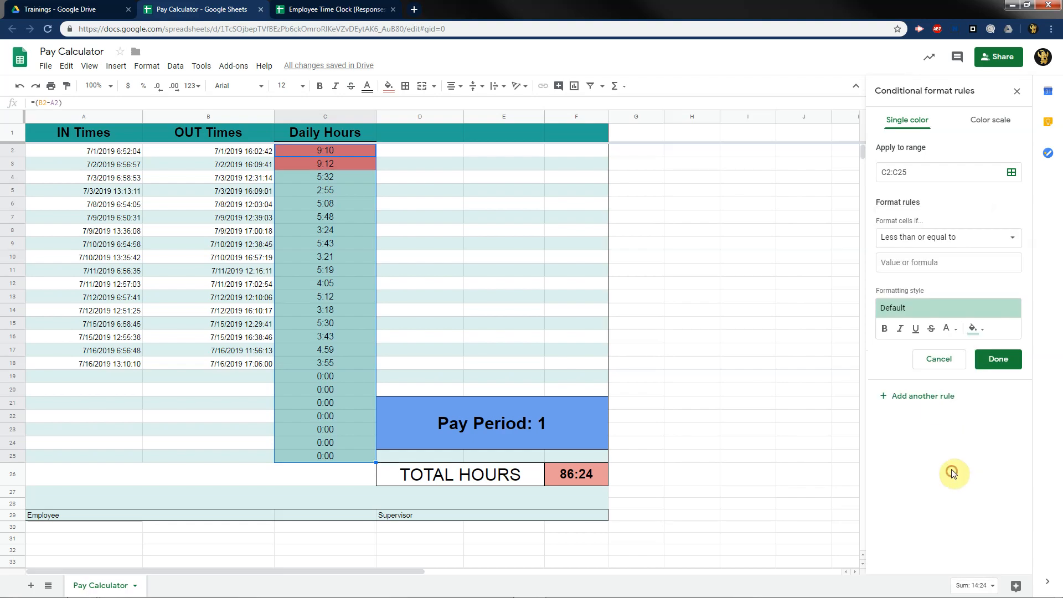
pyautogui.click(952, 269)
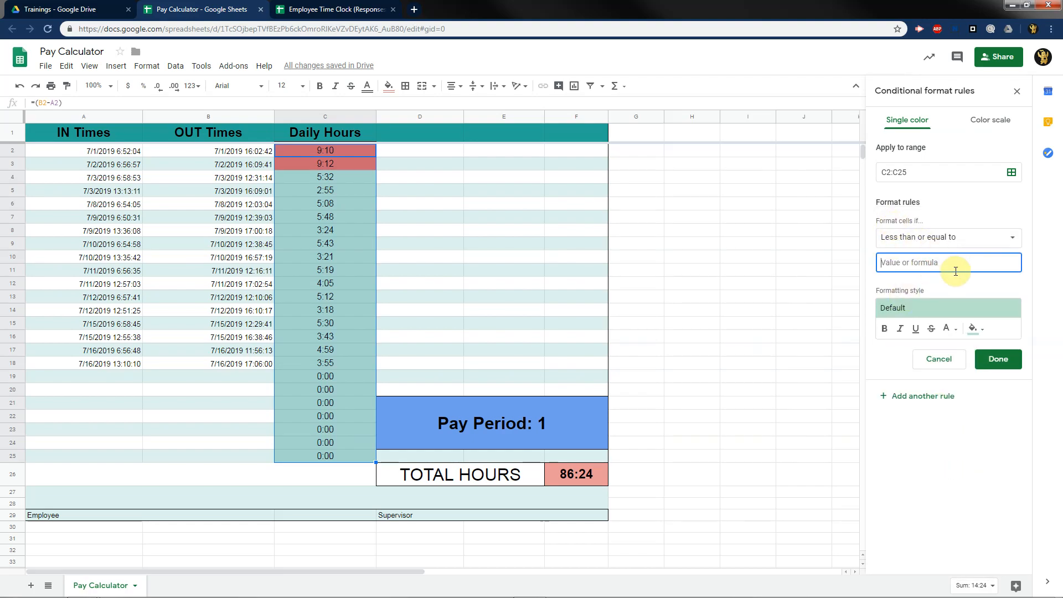
pyautogui.write('7:59')
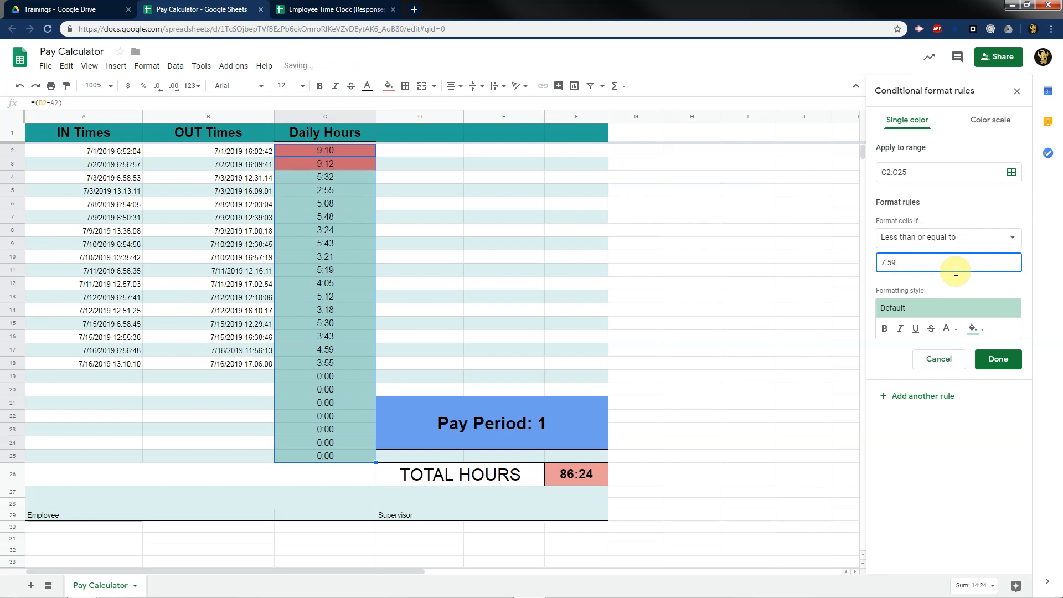
pyautogui.click(999, 359)
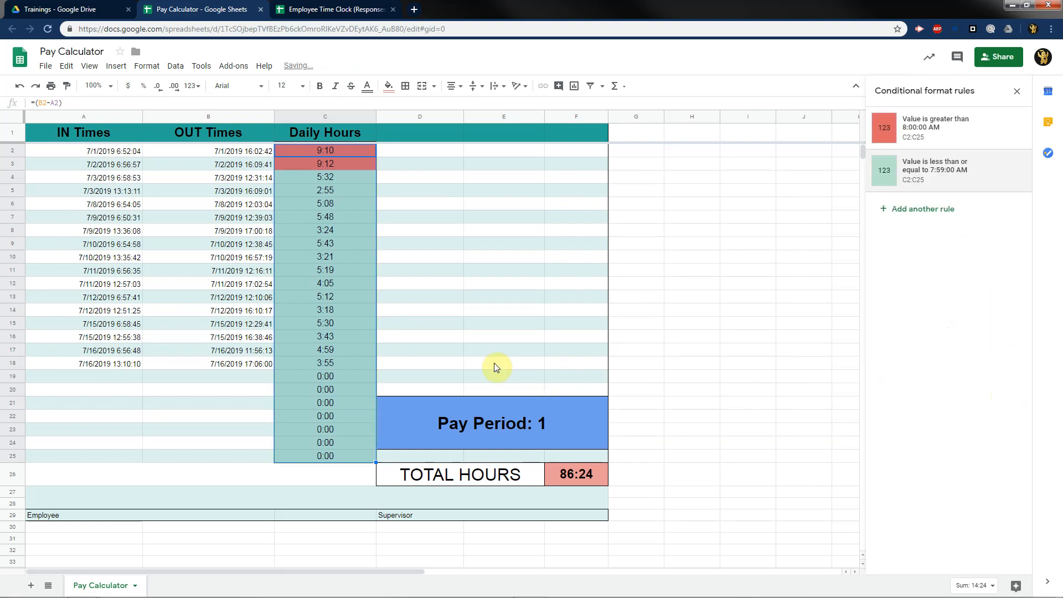
pyautogui.click(953, 185)
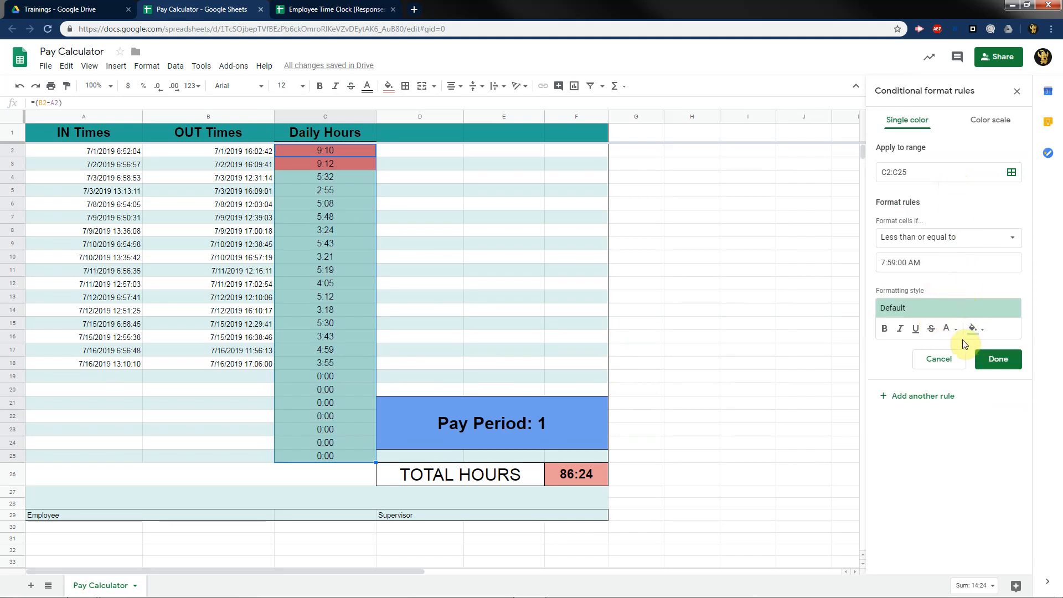
pyautogui.click(938, 397)
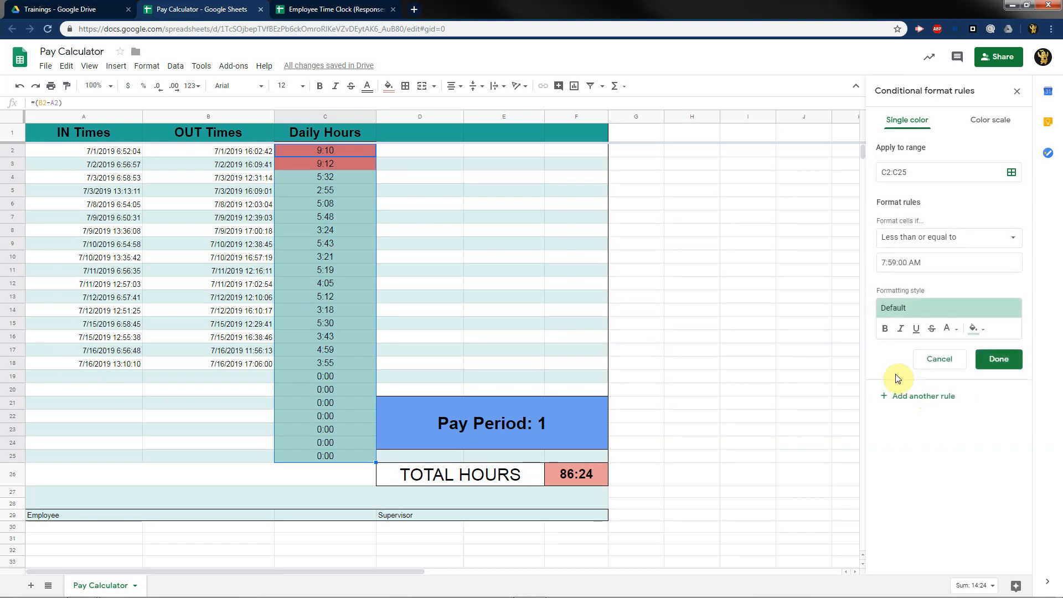
pyautogui.click(942, 361)
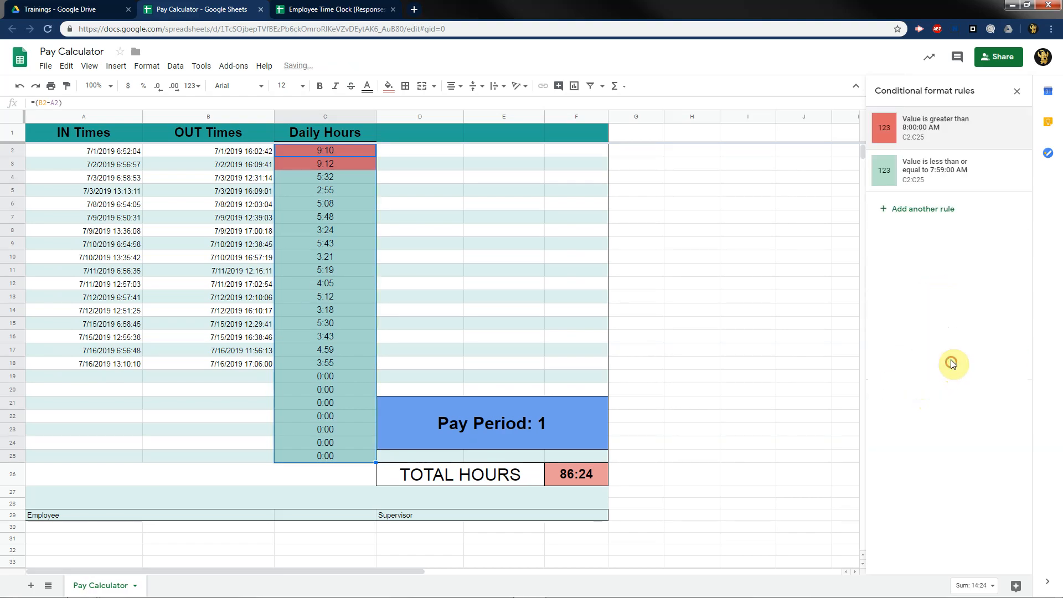
pyautogui.click(432, 349)
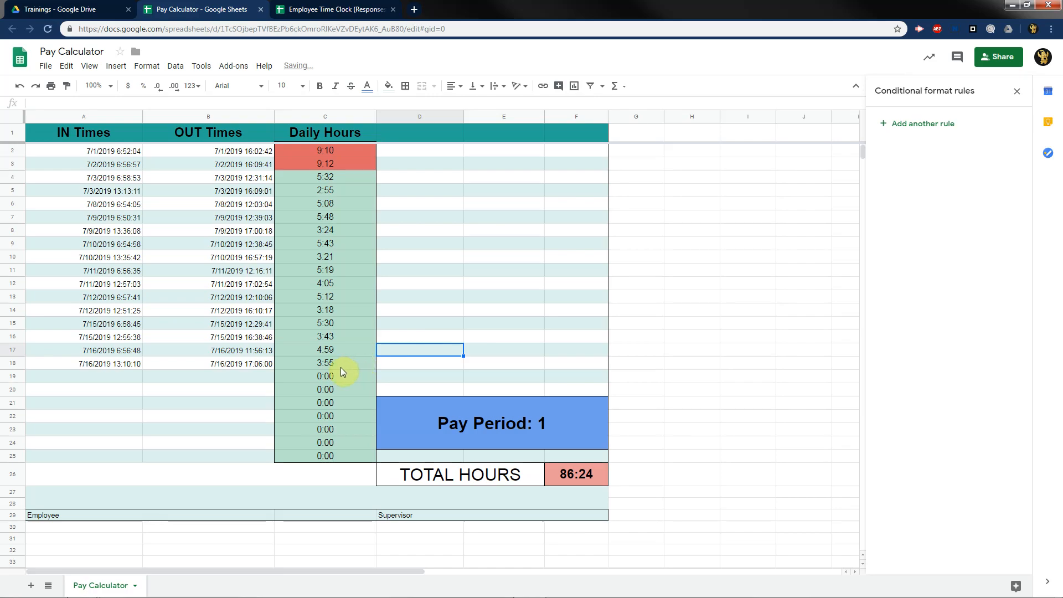
pyautogui.moveTo(340, 376); pyautogui.dragTo(332, 457)
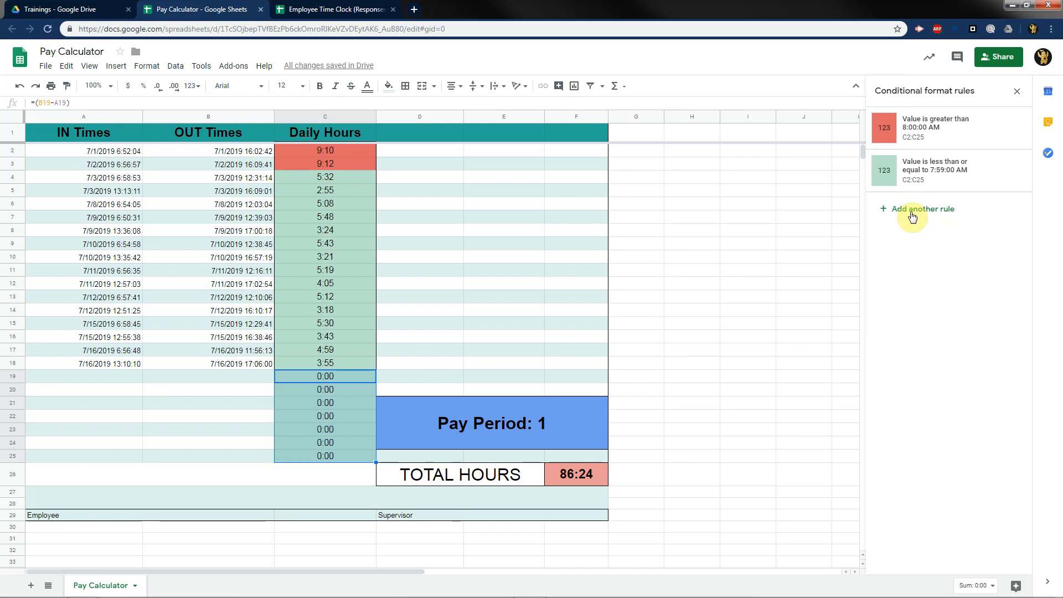
pyautogui.click(360, 178)
pyautogui.click(345, 150)
pyautogui.keyDown('shift'); pyautogui.click(347, 363); pyautogui.keyUp('shift')
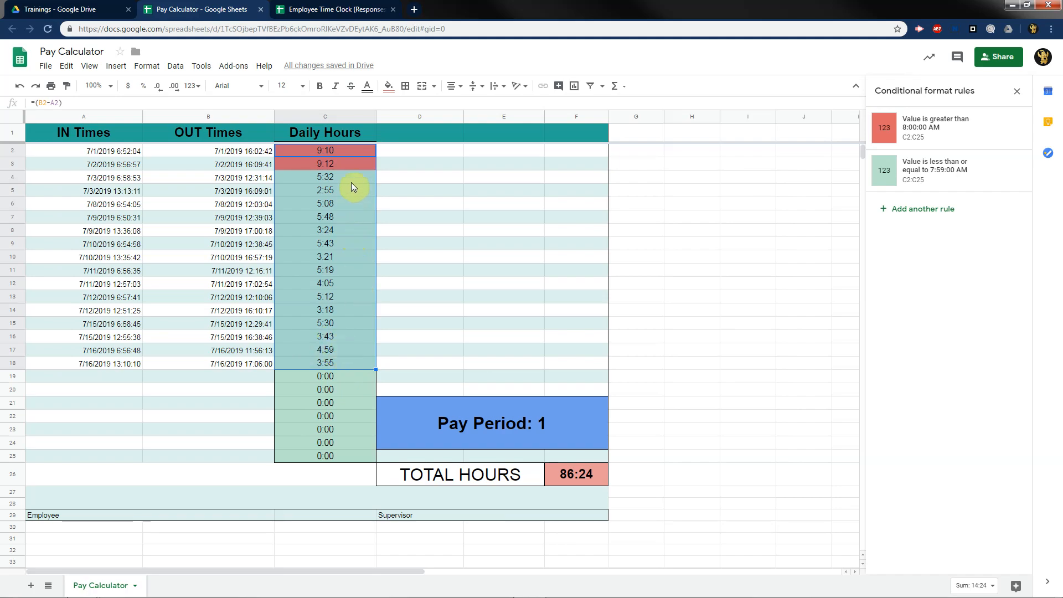
# Make the Daily Hours values in C2:C25 bold.
pyautogui.click(351, 155)
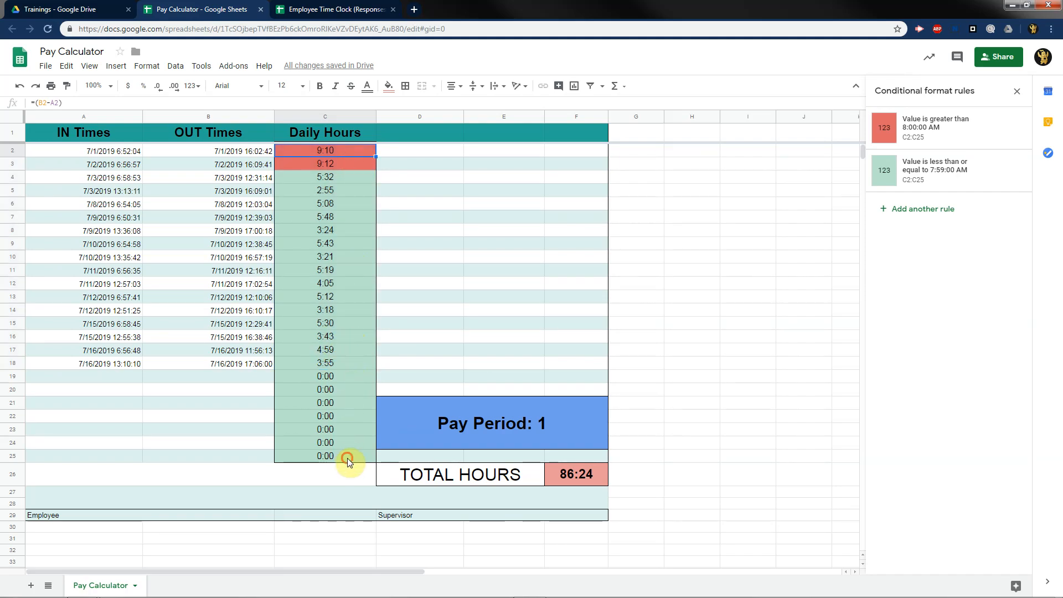
pyautogui.keyDown('shift'); pyautogui.click(348, 461); pyautogui.keyUp('shift')
pyautogui.click(323, 86)
pyautogui.click(364, 275)
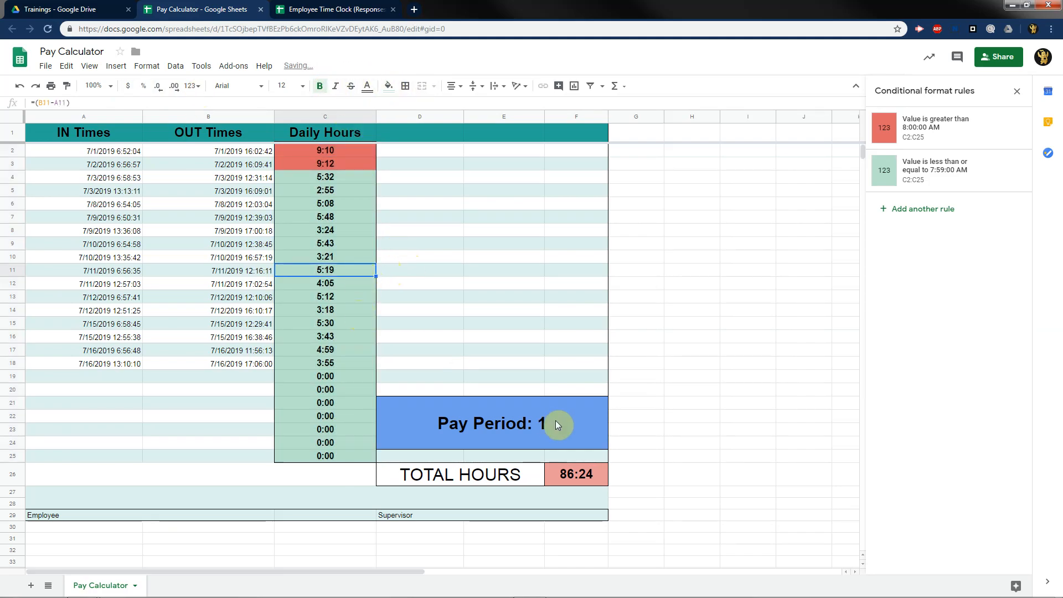
# Delete the "Cell is not empty" conditional formatting rule from the TOTAL HOURS cell F26.
pyautogui.click(583, 476)
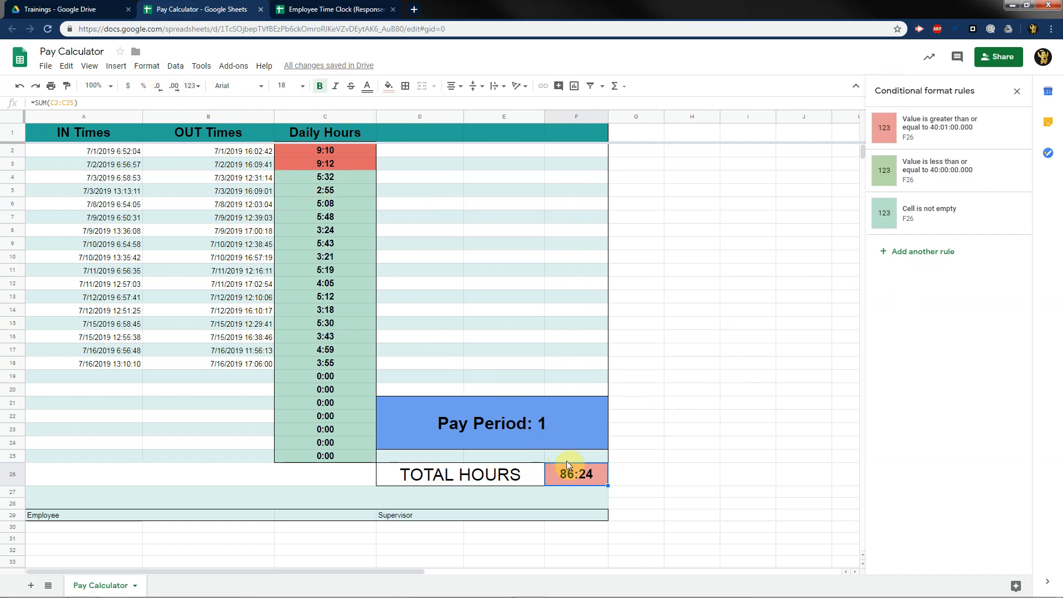
pyautogui.moveTo(942, 231)
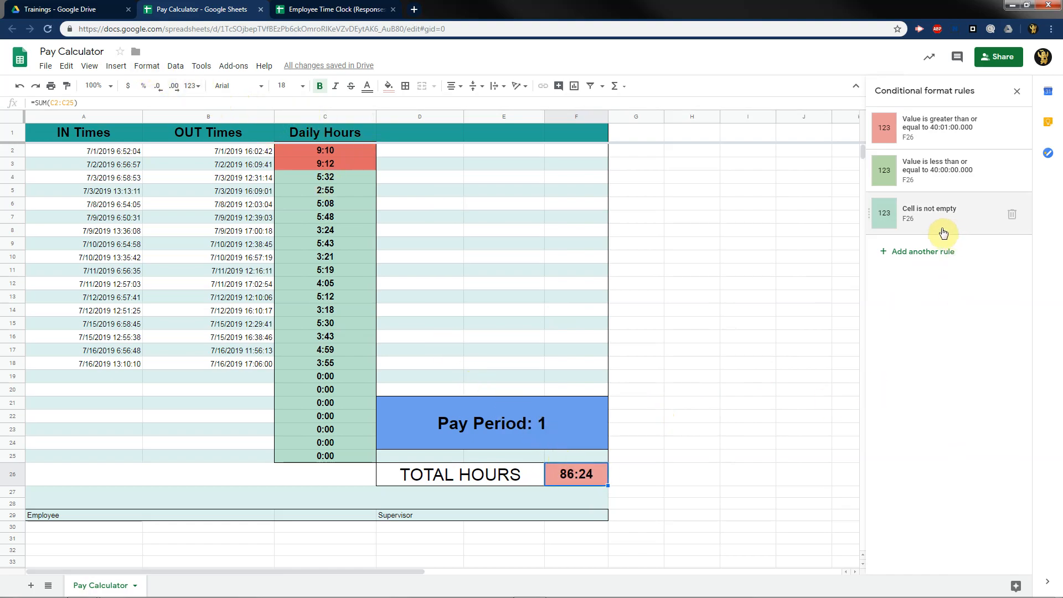
pyautogui.click(1012, 216)
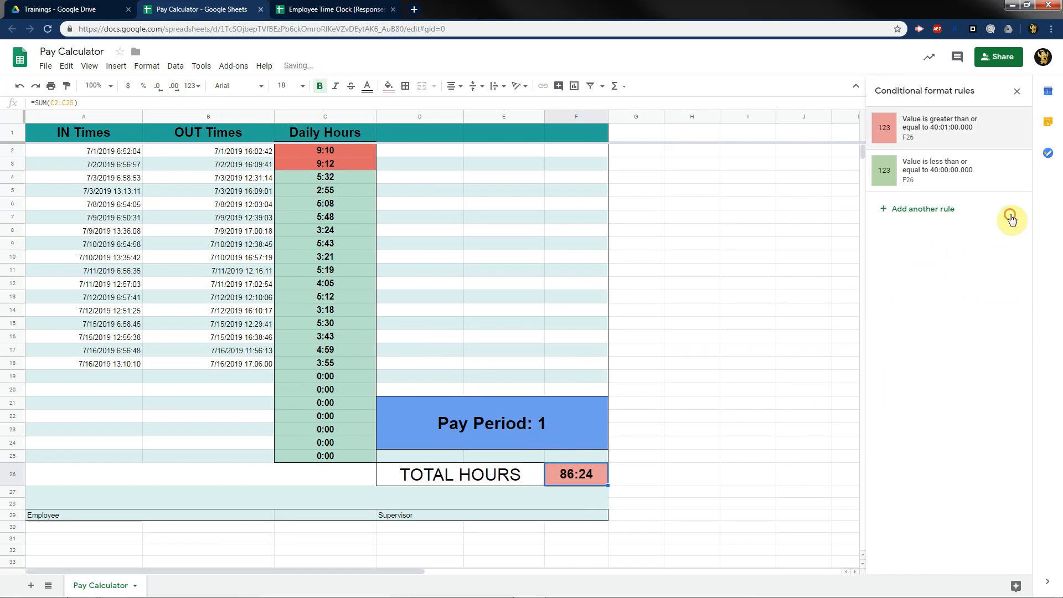
# Add a rule to F26 that fills the cell light red when the total is greater than or equal to 80:01.
pyautogui.click(933, 209)
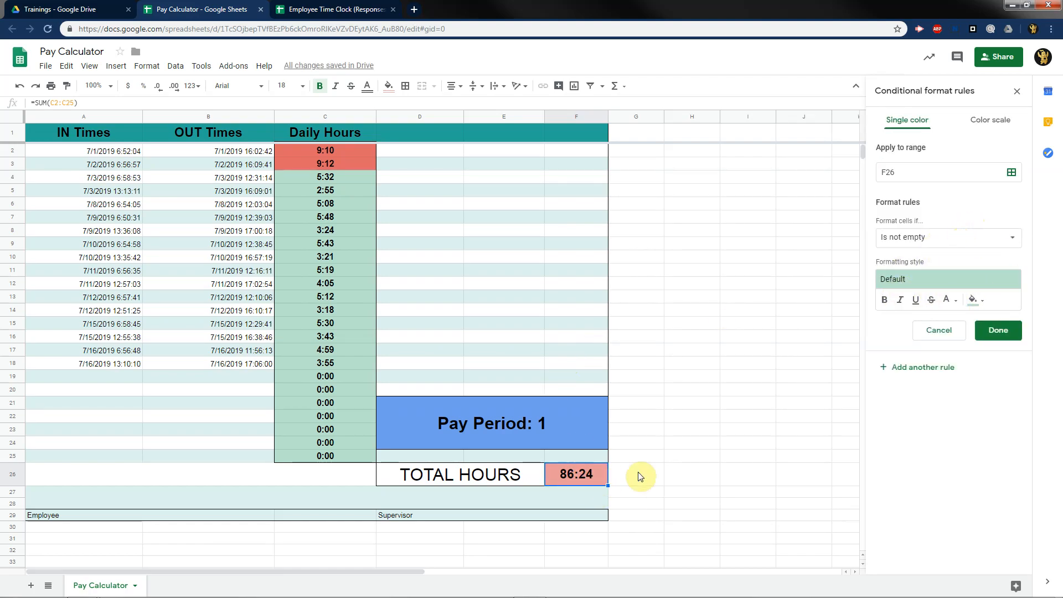
pyautogui.click(948, 237)
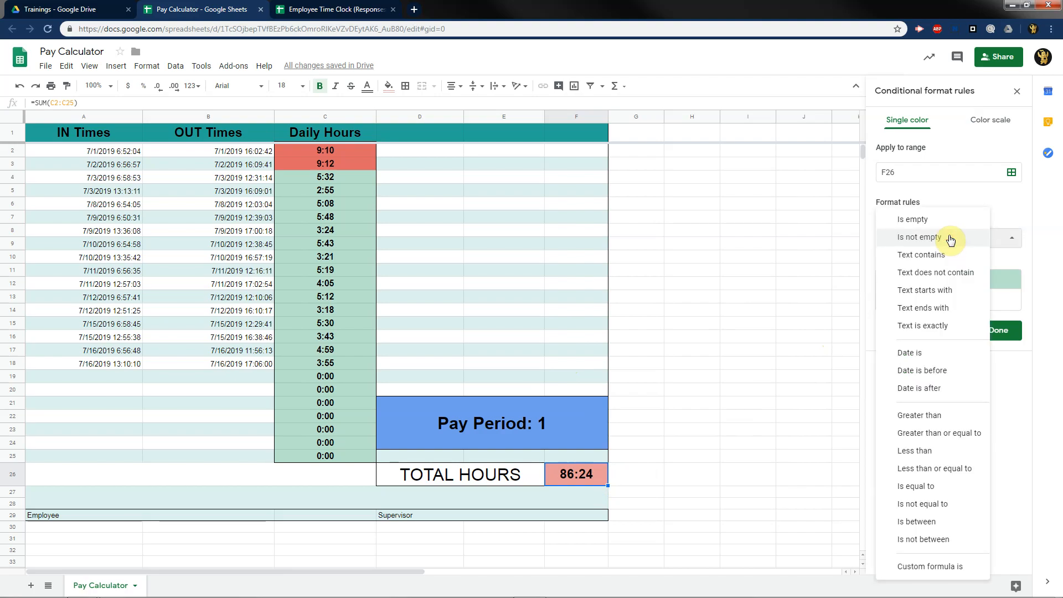
pyautogui.click(969, 436)
pyautogui.click(921, 259)
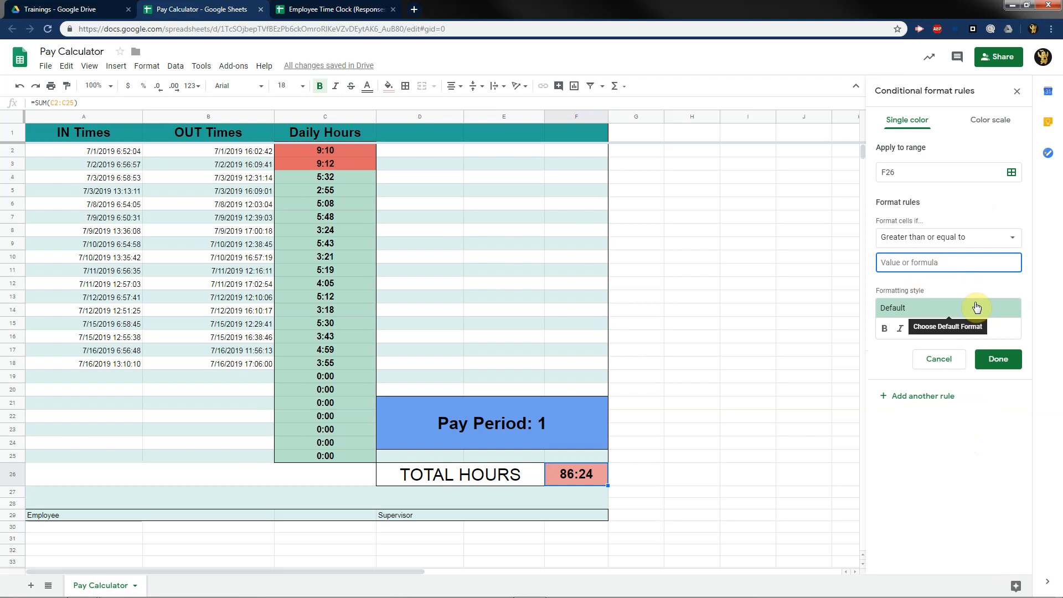
pyautogui.write('80:01')
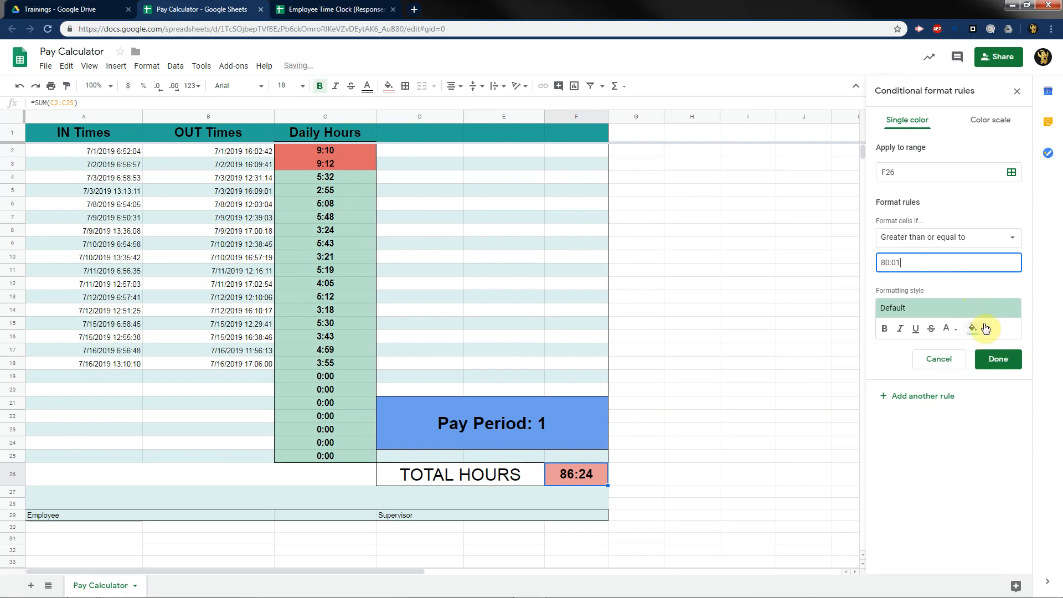
pyautogui.click(985, 328)
pyautogui.click(877, 410)
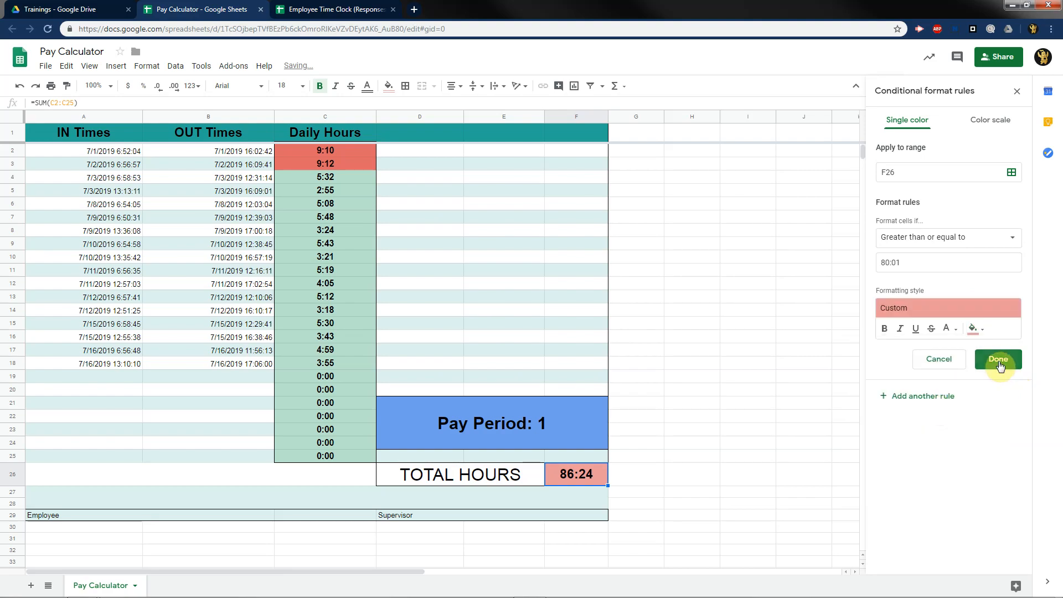
pyautogui.click(998, 360)
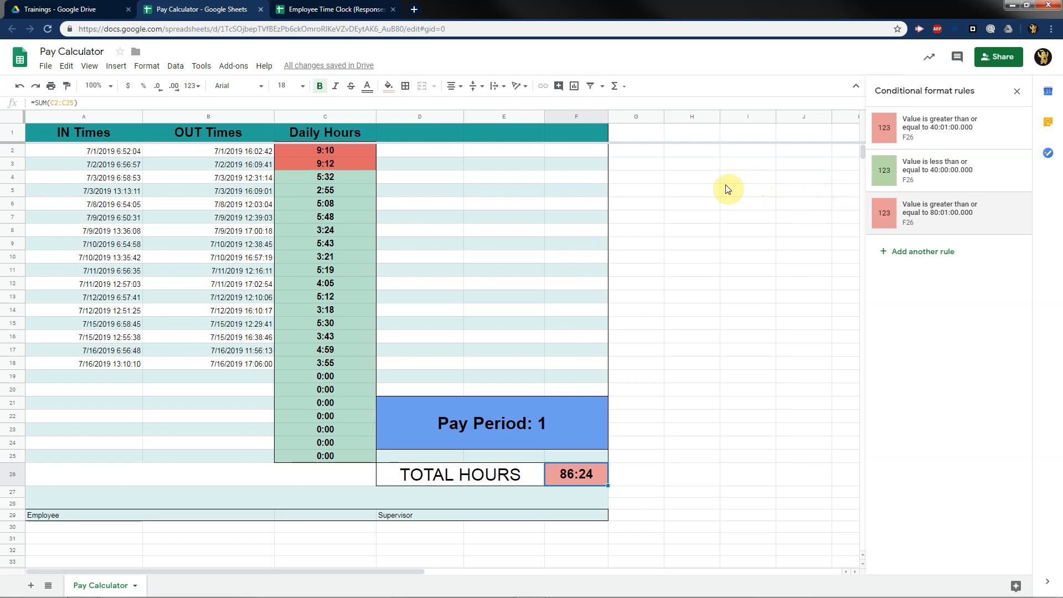
# Check the Daily Hours formulas in C4, C7, C19 and C18.
pyautogui.click(351, 181)
pyautogui.click(348, 215)
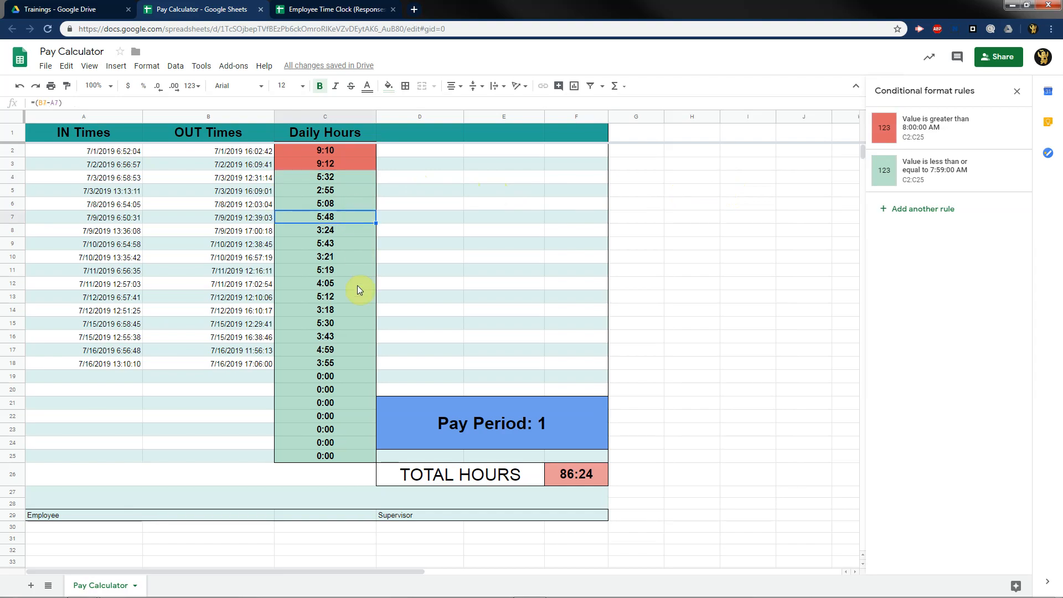
pyautogui.click(348, 377)
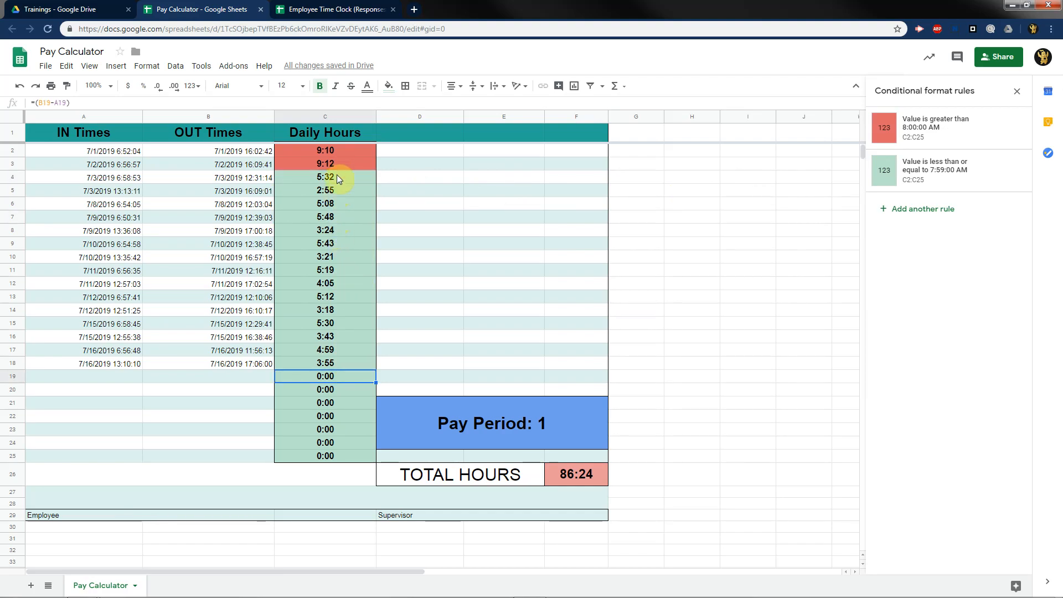
pyautogui.click(339, 366)
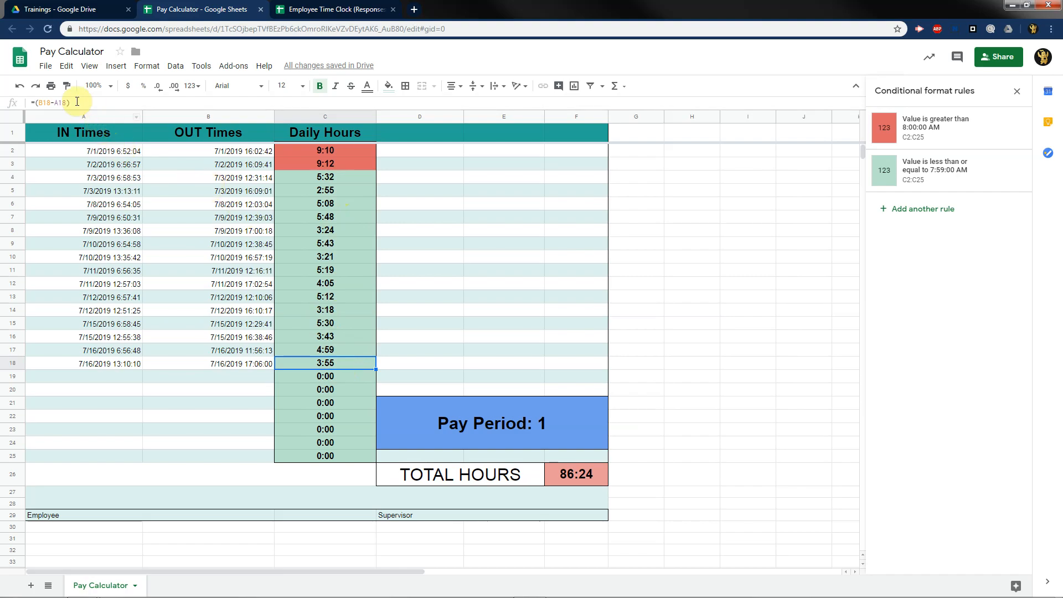
pyautogui.click(325, 391)
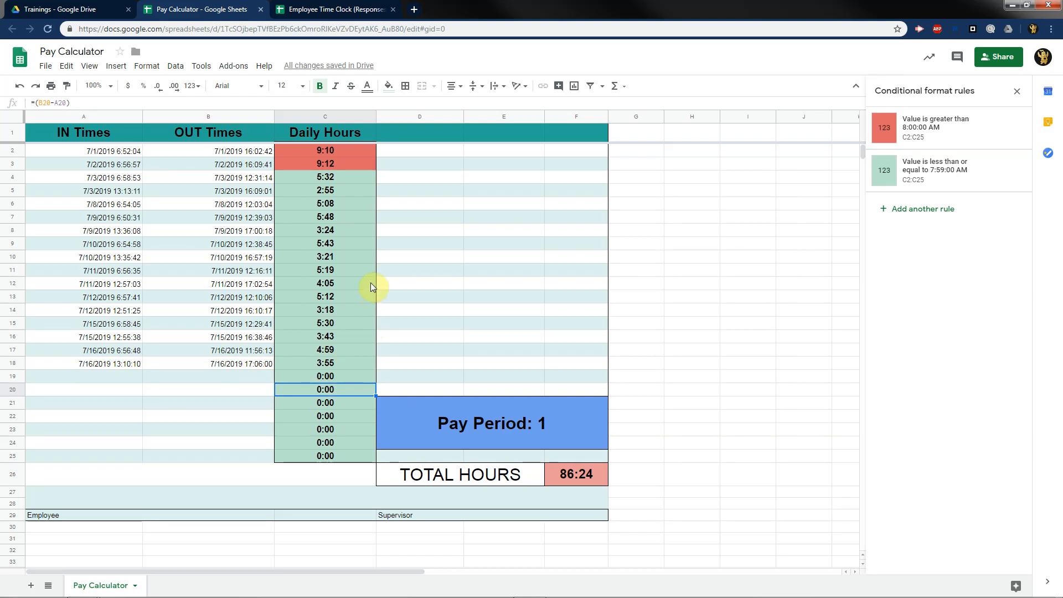
pyautogui.click(337, 118)
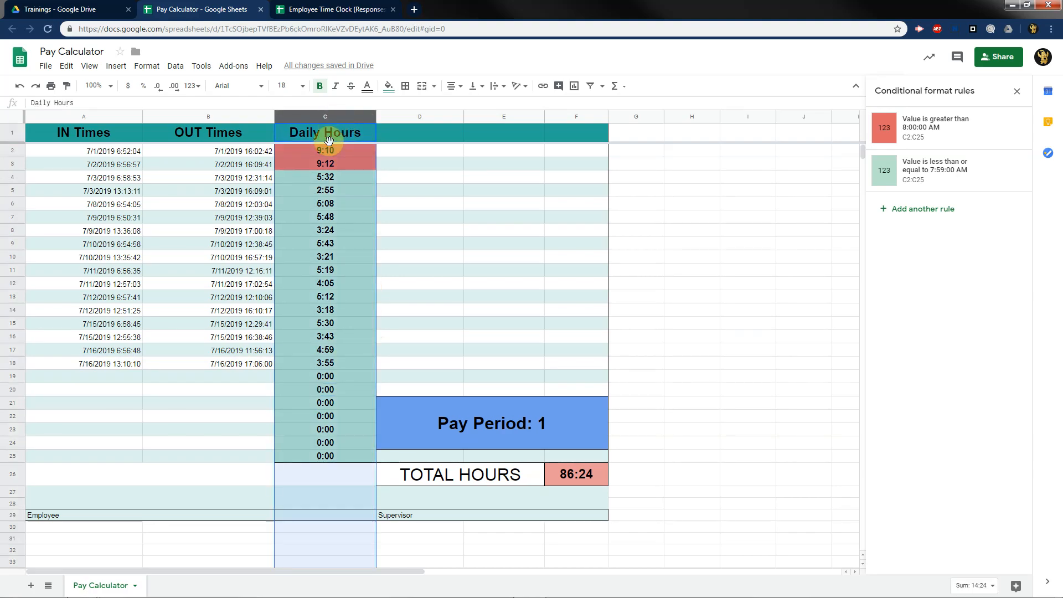
pyautogui.moveTo(345, 152); pyautogui.dragTo(351, 455)
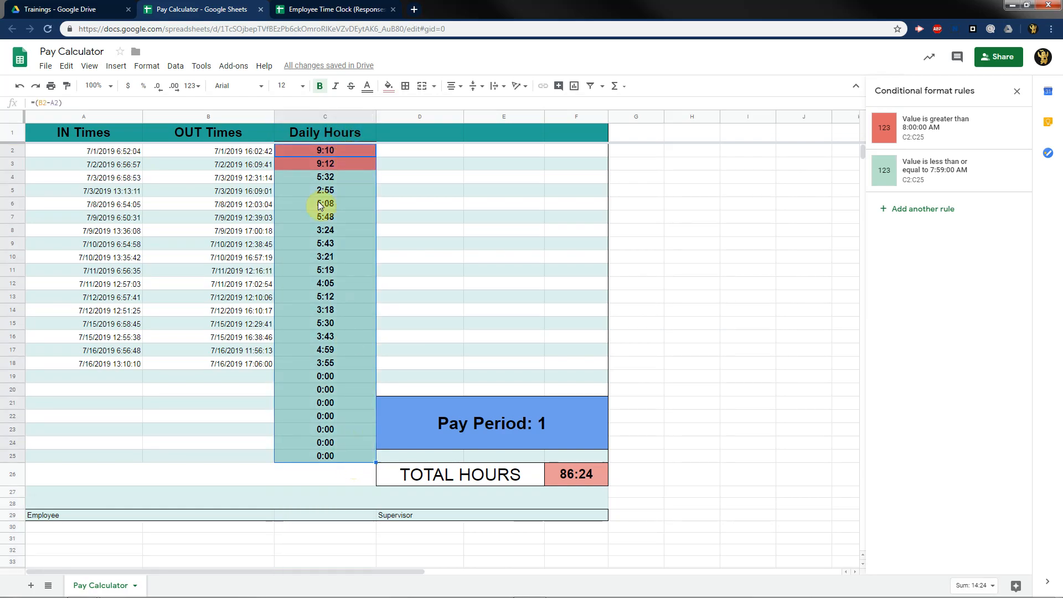
pyautogui.click(144, 67)
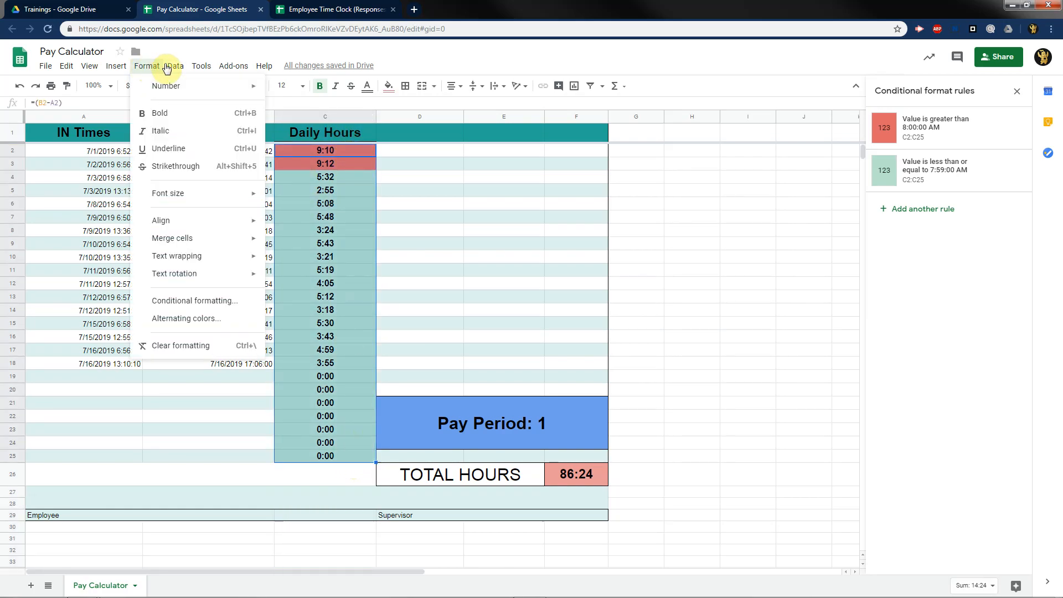
pyautogui.moveTo(172, 67)
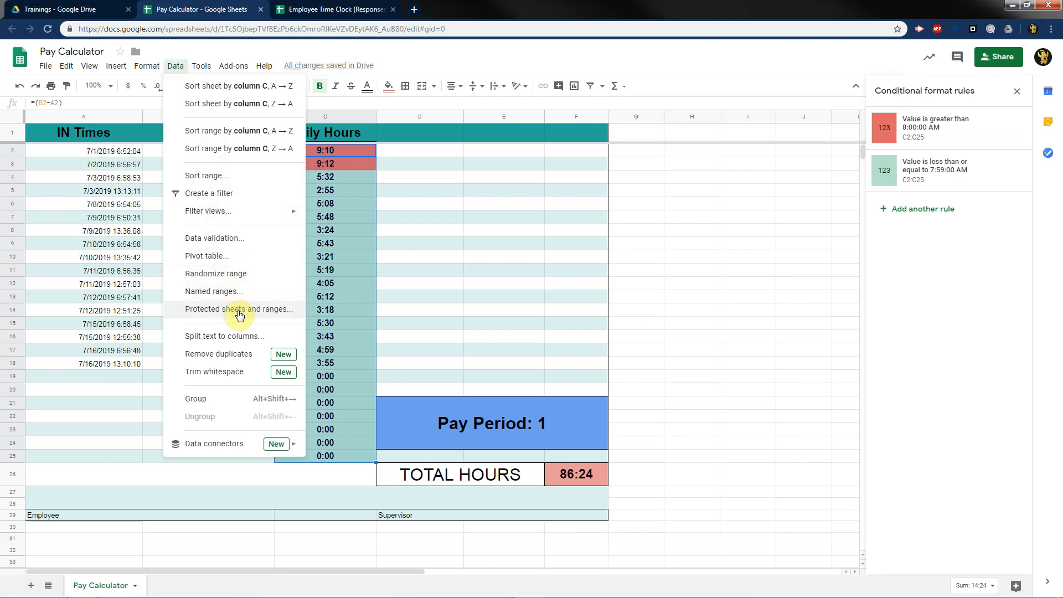
pyautogui.click(401, 285)
# Protect the TOTAL HOURS cell F26 as a range with restricted editing, keeping the custom list of permitted editors.
pyautogui.click(335, 152)
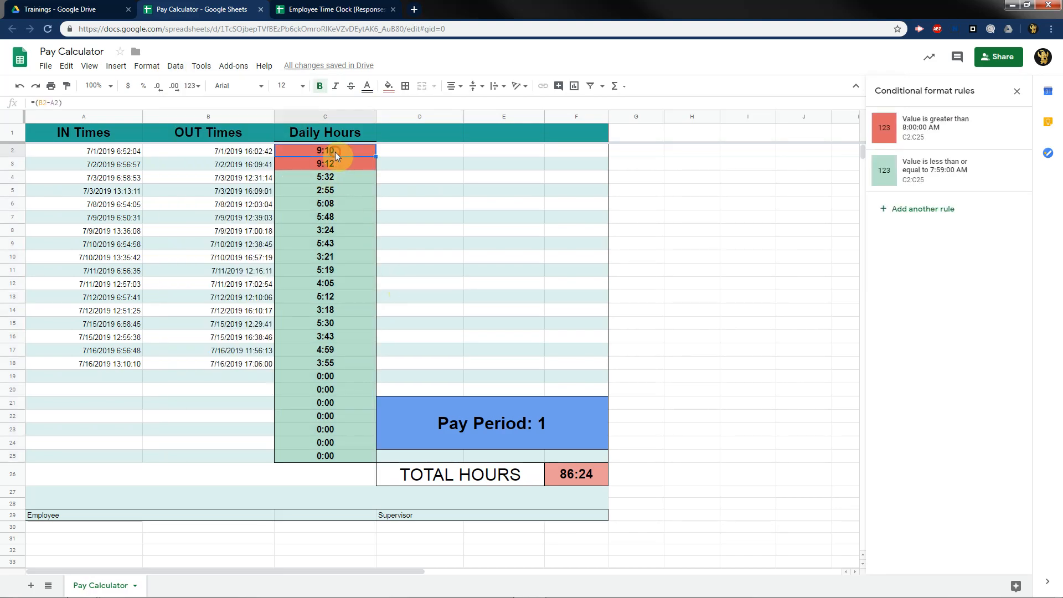
pyautogui.keyDown('shift'); pyautogui.click(348, 453); pyautogui.keyUp('shift')
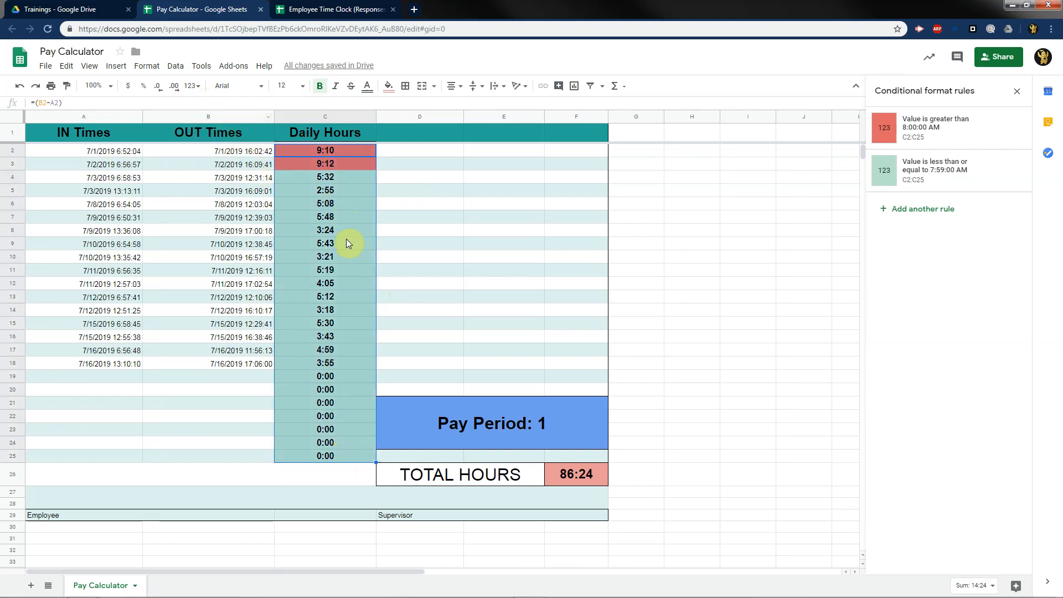
pyautogui.click(576, 483)
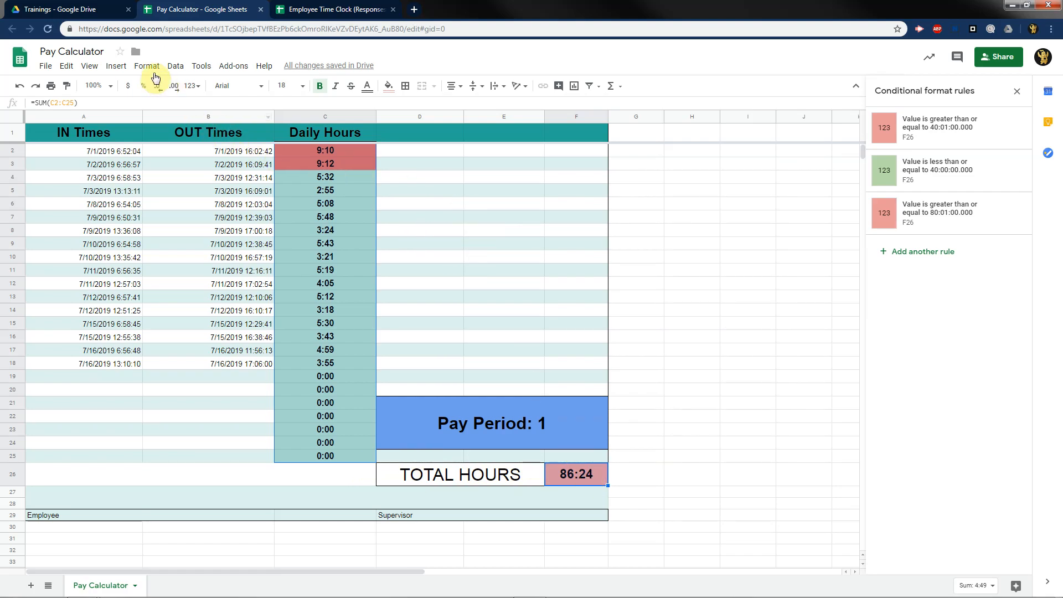
pyautogui.click(175, 66)
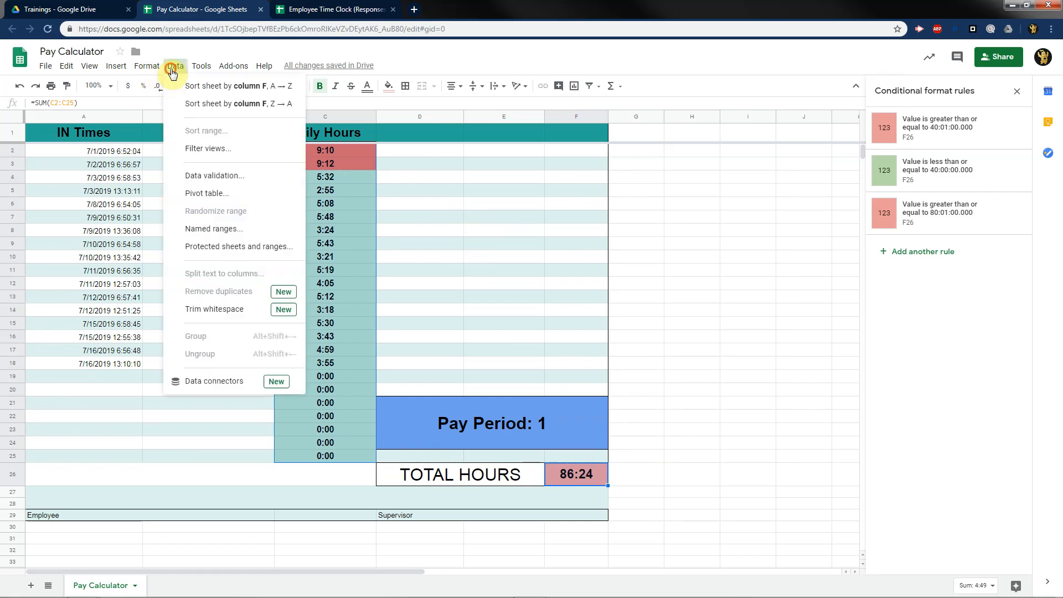
pyautogui.click(252, 246)
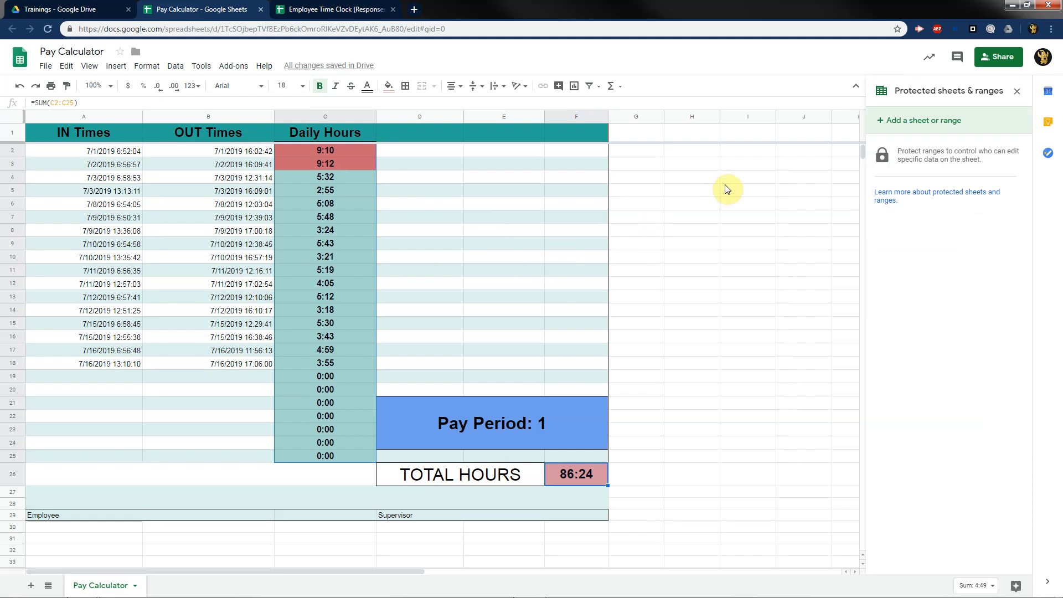
pyautogui.click(917, 123)
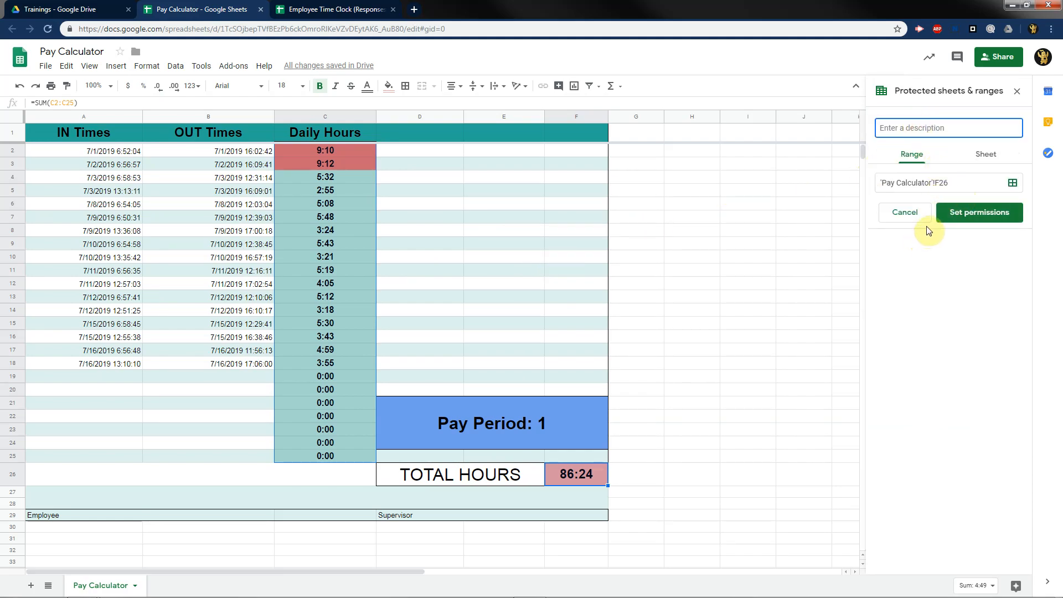
pyautogui.click(965, 244)
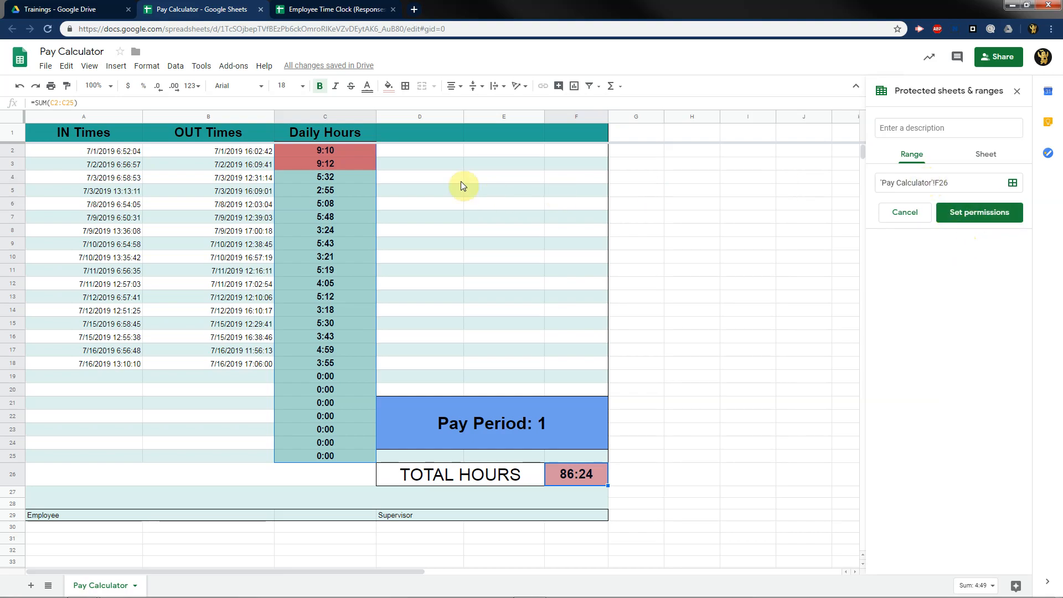
pyautogui.click(348, 151)
pyautogui.moveTo(347, 458); pyautogui.dragTo(348, 458)
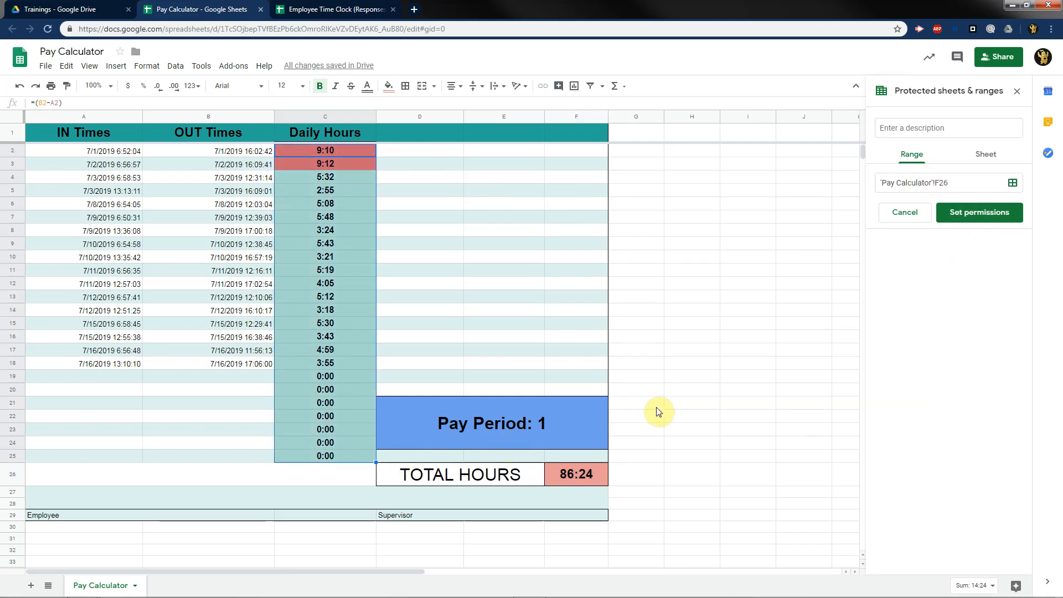
pyautogui.click(975, 213)
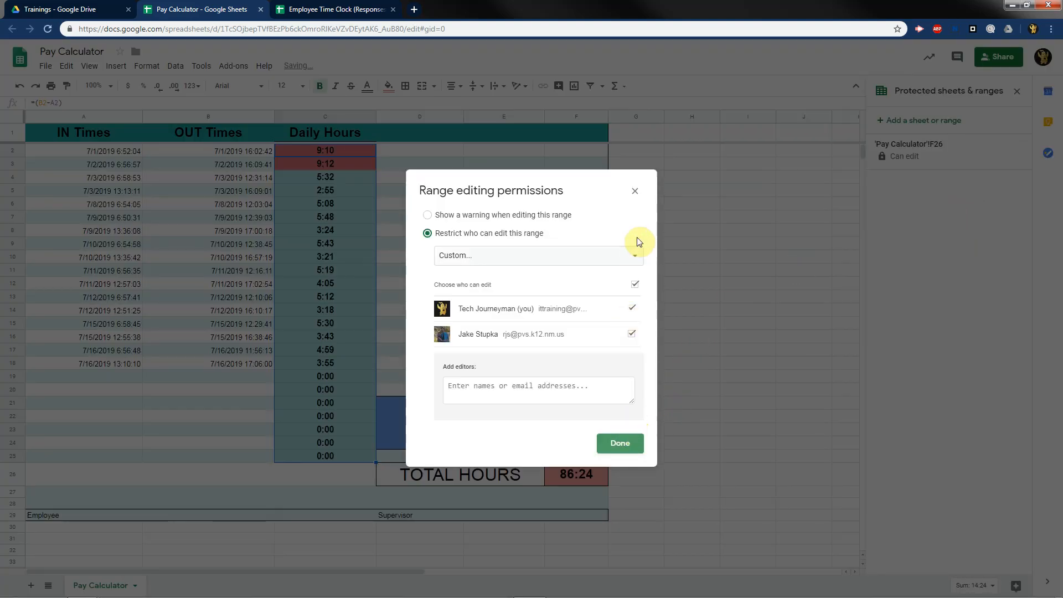
pyautogui.click(635, 192)
pyautogui.click(939, 160)
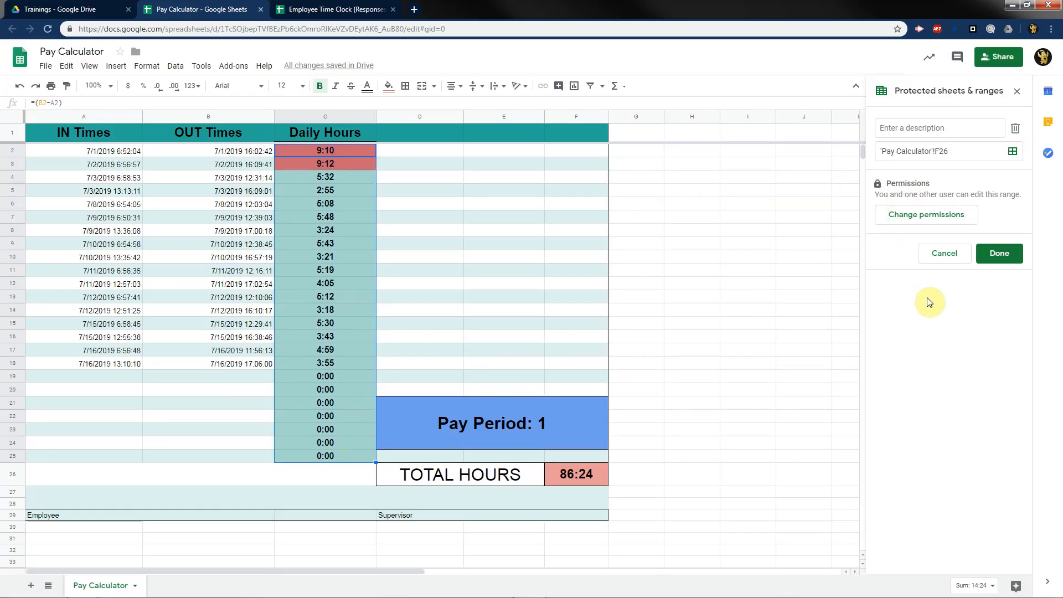
pyautogui.click(957, 254)
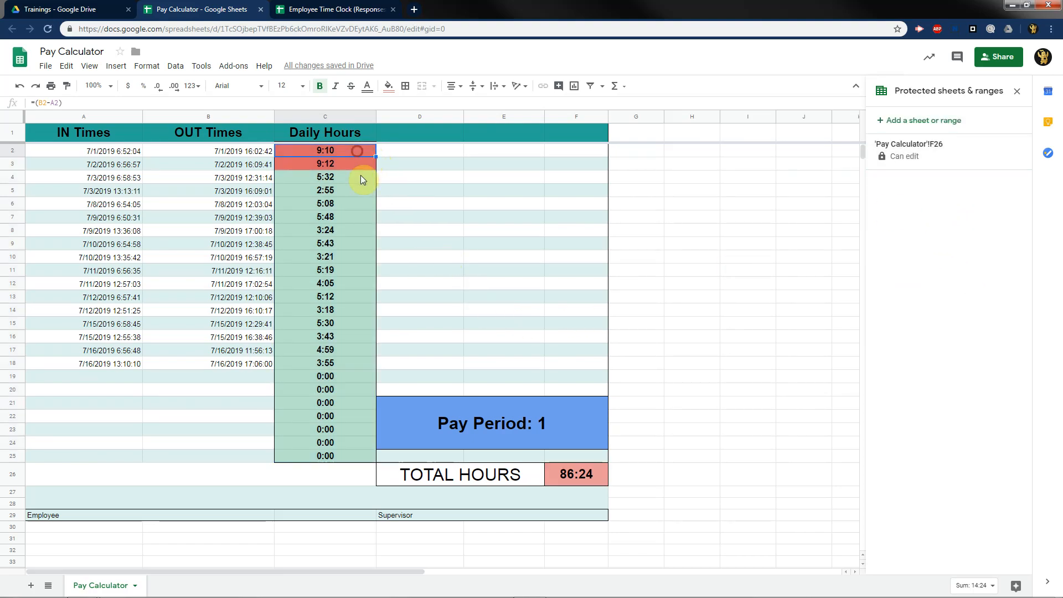
# Protect the Daily Hours range C2:C25 so that a warning is shown when it is edited.
pyautogui.click(948, 120)
pyautogui.click(968, 219)
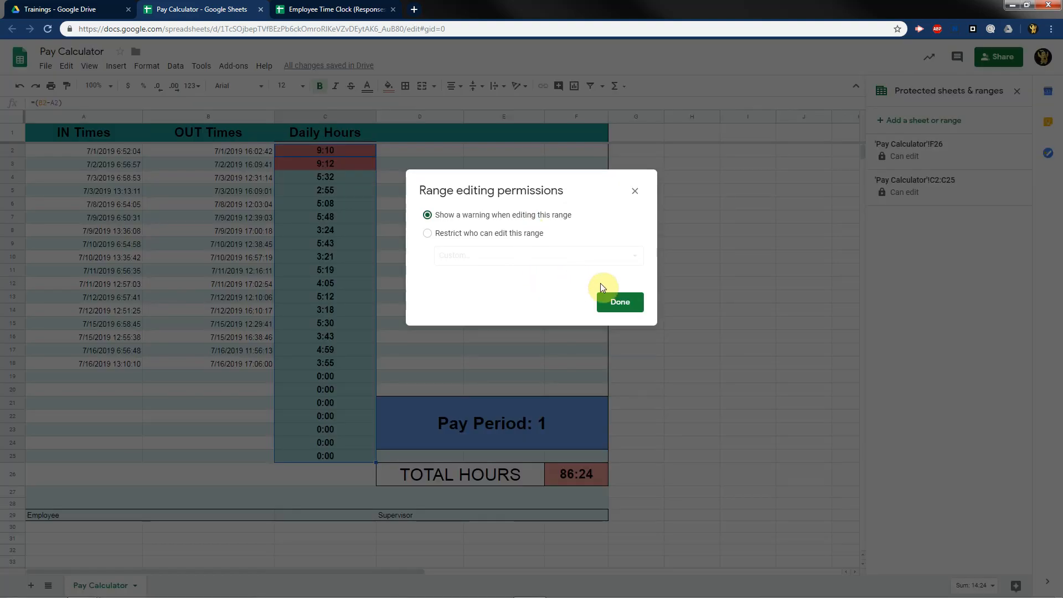
pyautogui.click(635, 303)
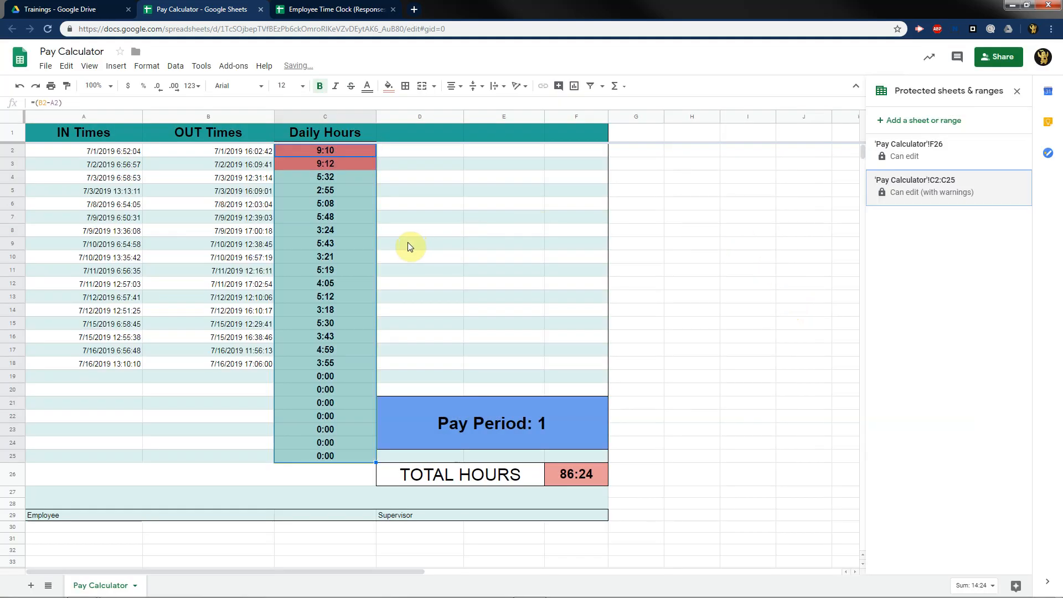
# Try to delete the Daily Hours formula in C10 to test the range protection.
pyautogui.click(357, 256)
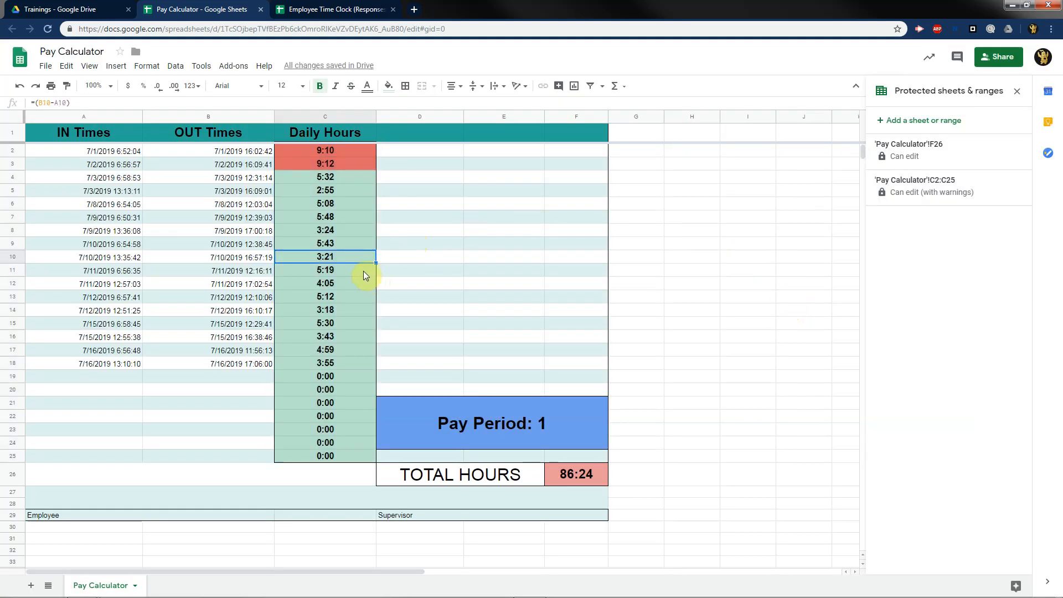
pyautogui.press('Delete')
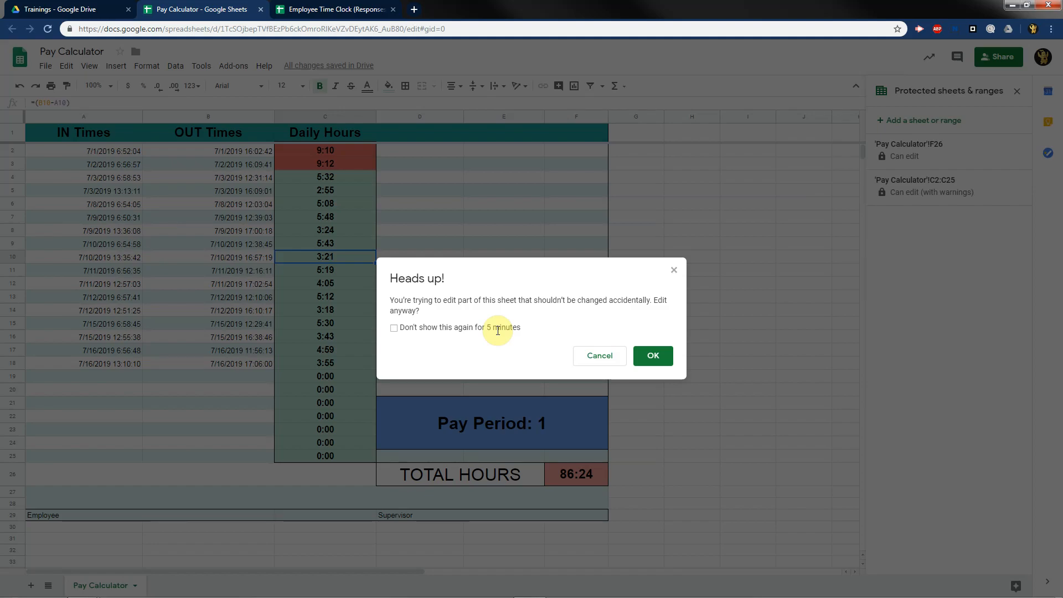
pyautogui.click(599, 360)
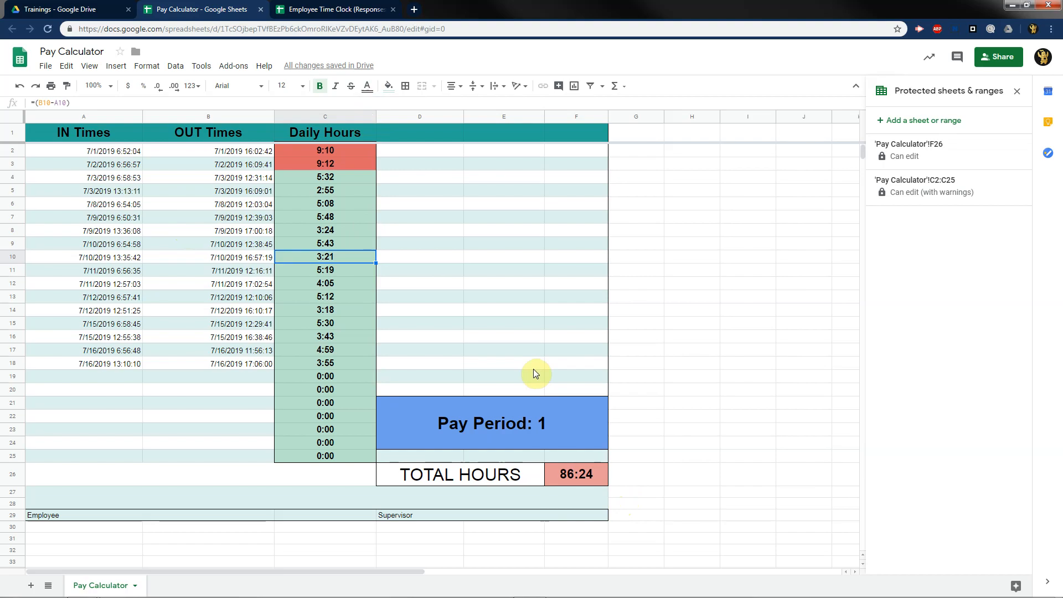
# Preview the print layout of the Pay Calculator sheet.
pyautogui.hotkey('ctrl', 'p')
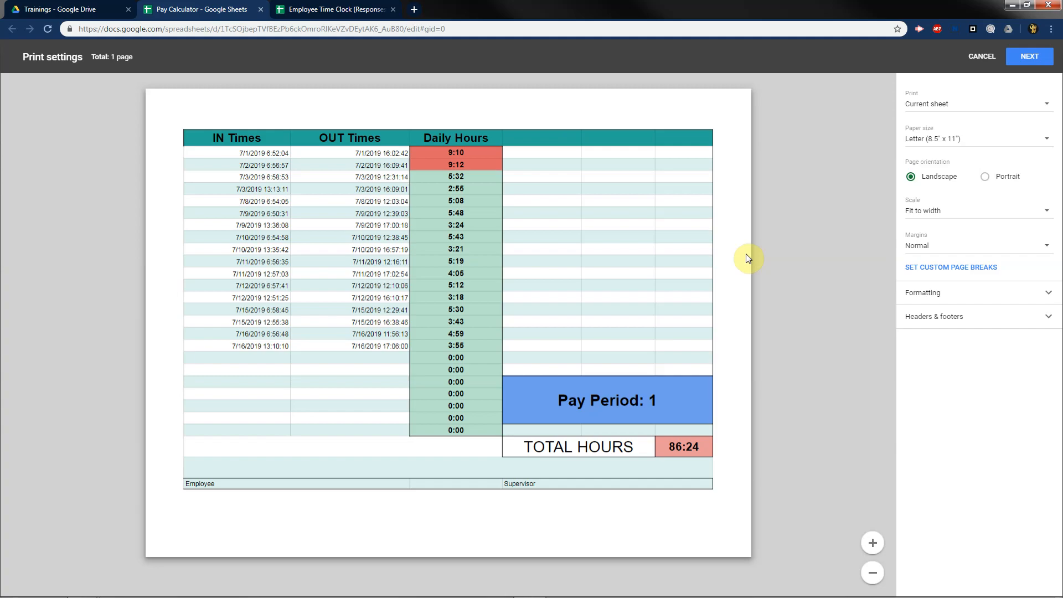
pyautogui.click(983, 56)
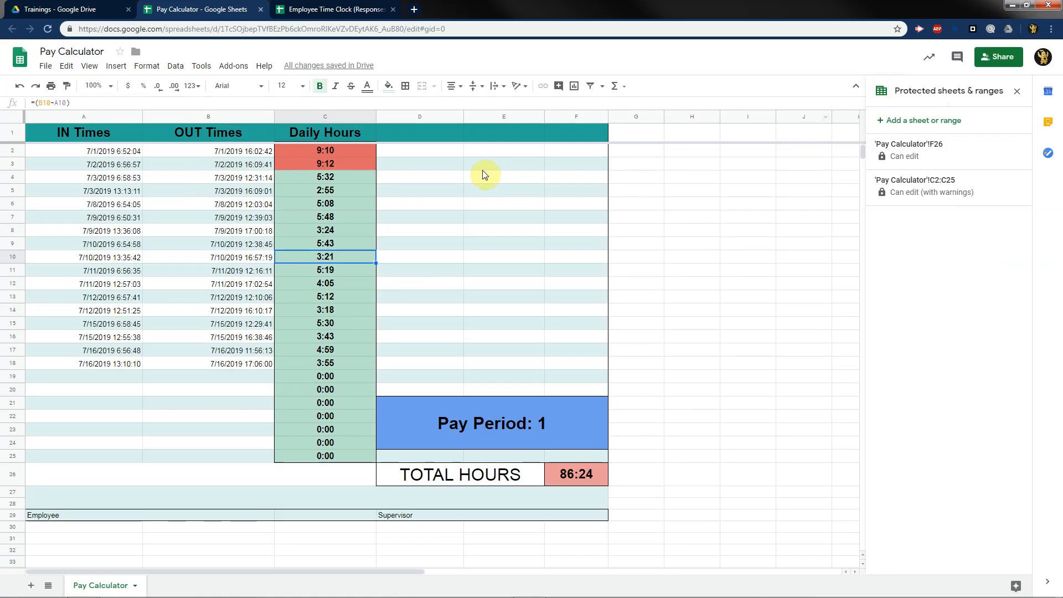
# Clear the IN and OUT times in A2:B18 of the Pay Calculator.
pyautogui.click(119, 151)
pyautogui.keyDown('shift'); pyautogui.click(226, 366); pyautogui.keyUp('shift')
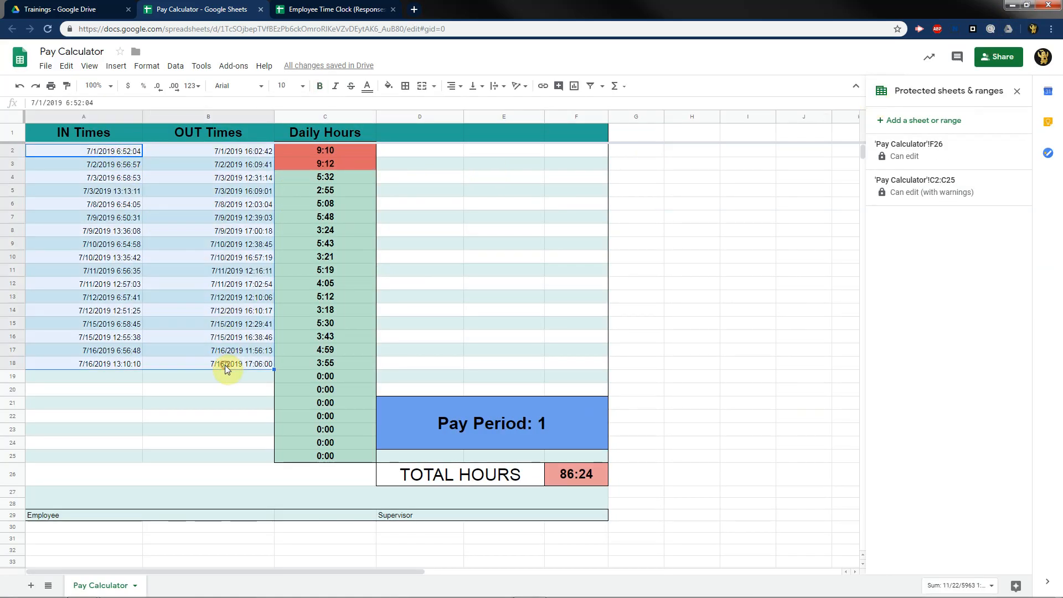
pyautogui.press('Delete')
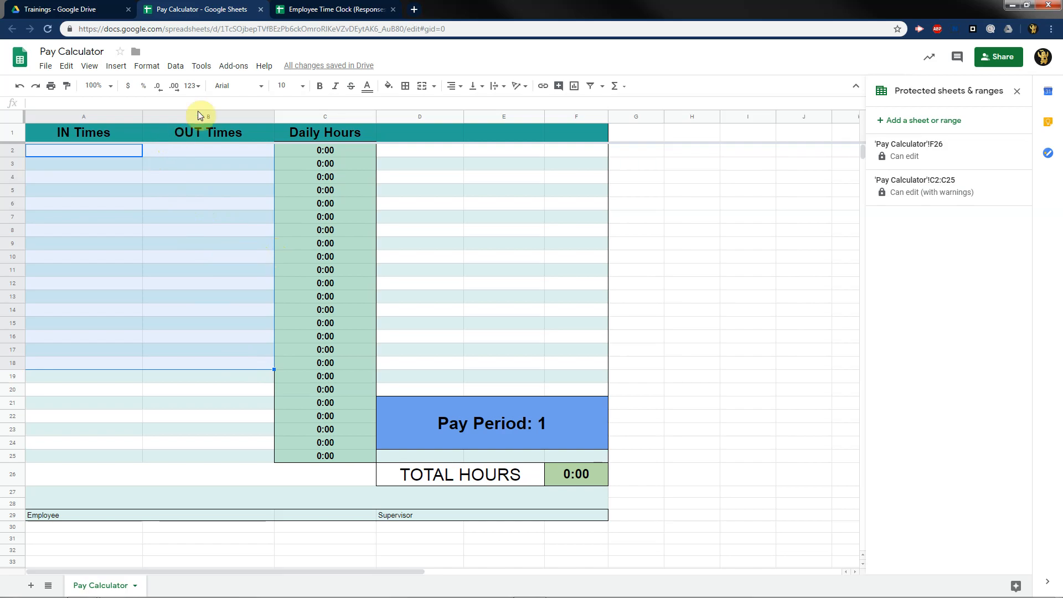
# Copy Person 2's Clock IN timestamps (A36:A46) from the Employee Time Clock responses into the Pay Calculator's IN Times starting at A2.
pyautogui.click(305, 10)
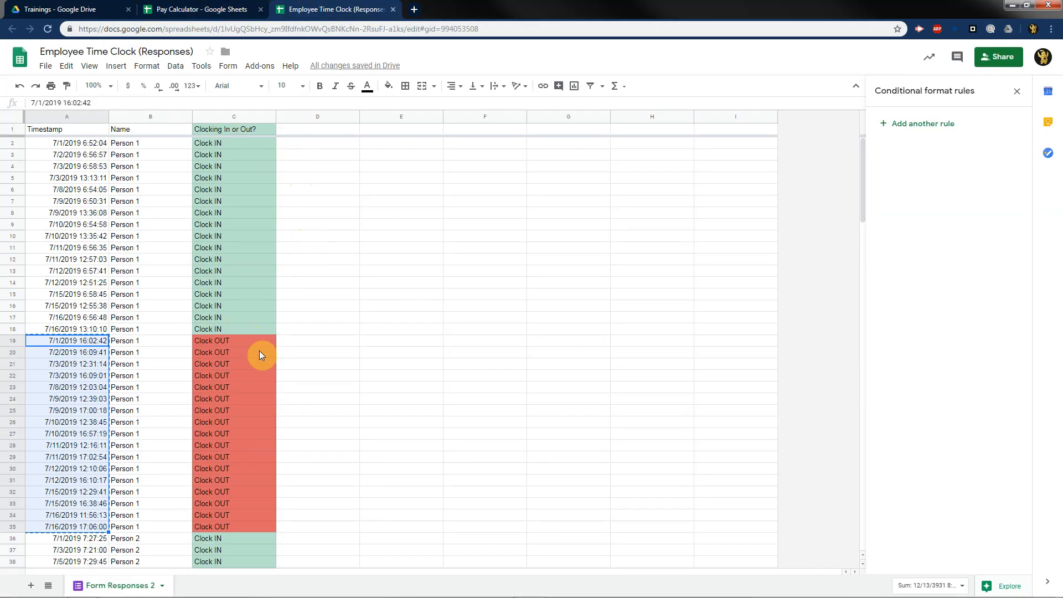
pyautogui.click(338, 392)
pyautogui.scroll(-5, 338, 394)
pyautogui.moveTo(81, 253); pyautogui.dragTo(83, 366)
pyautogui.hotkey('ctrl', 'c')
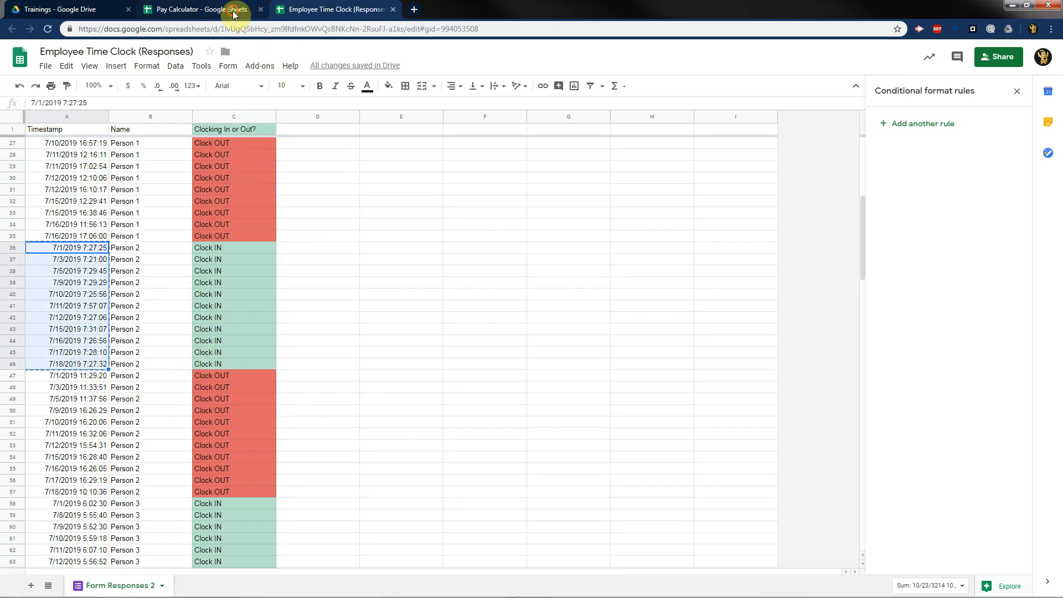
pyautogui.click(203, 8)
pyautogui.click(112, 152)
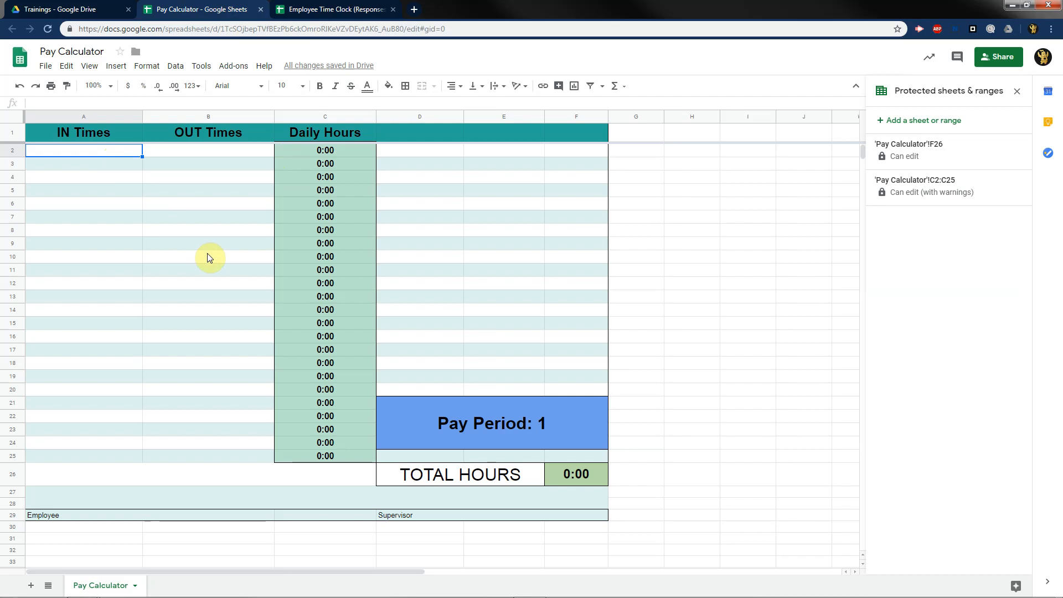
pyautogui.hotkey('ctrl', 'v')
# Copy Person 2's Clock OUT timestamps (A47:A57) from the responses sheet into the Pay Calculator's OUT Times starting at B2.
pyautogui.click(335, 9)
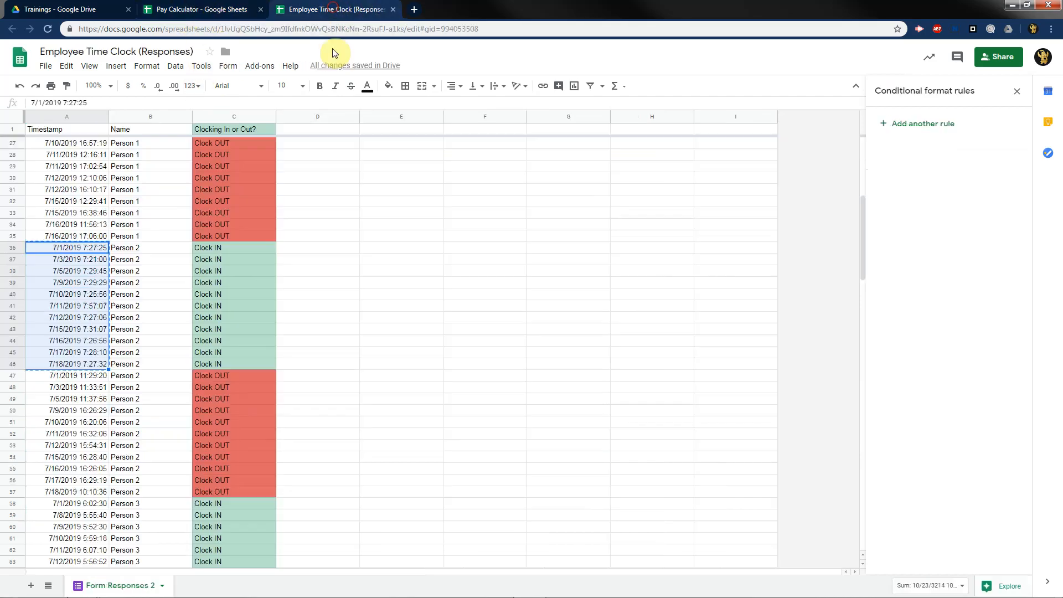
pyautogui.click(84, 375)
pyautogui.keyDown('shift'); pyautogui.click(88, 491); pyautogui.keyUp('shift')
pyautogui.hotkey('ctrl', 'c')
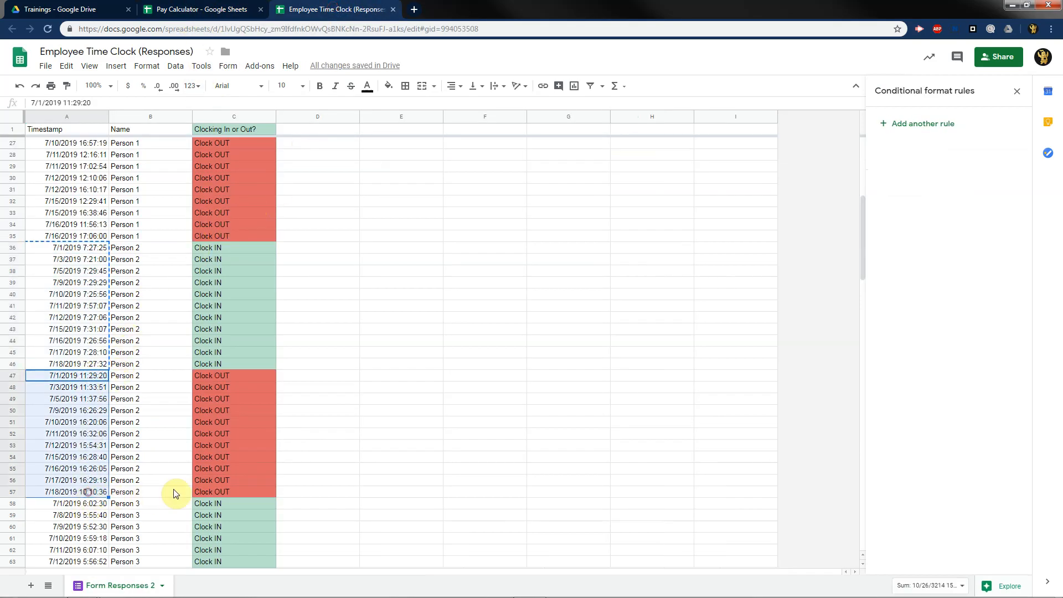
pyautogui.click(205, 10)
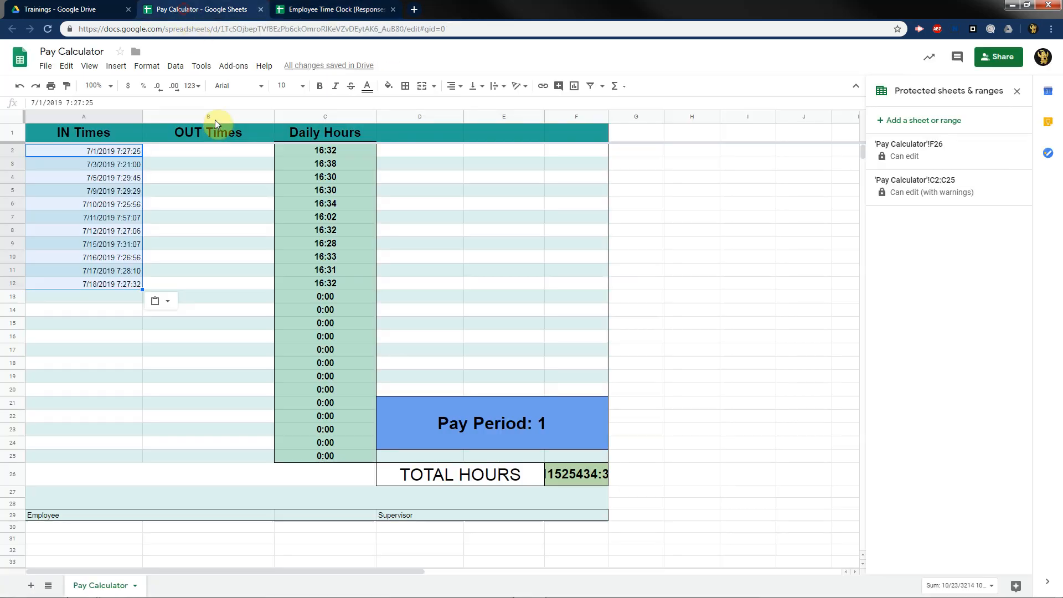
pyautogui.click(208, 152)
pyautogui.hotkey('ctrl', 'v')
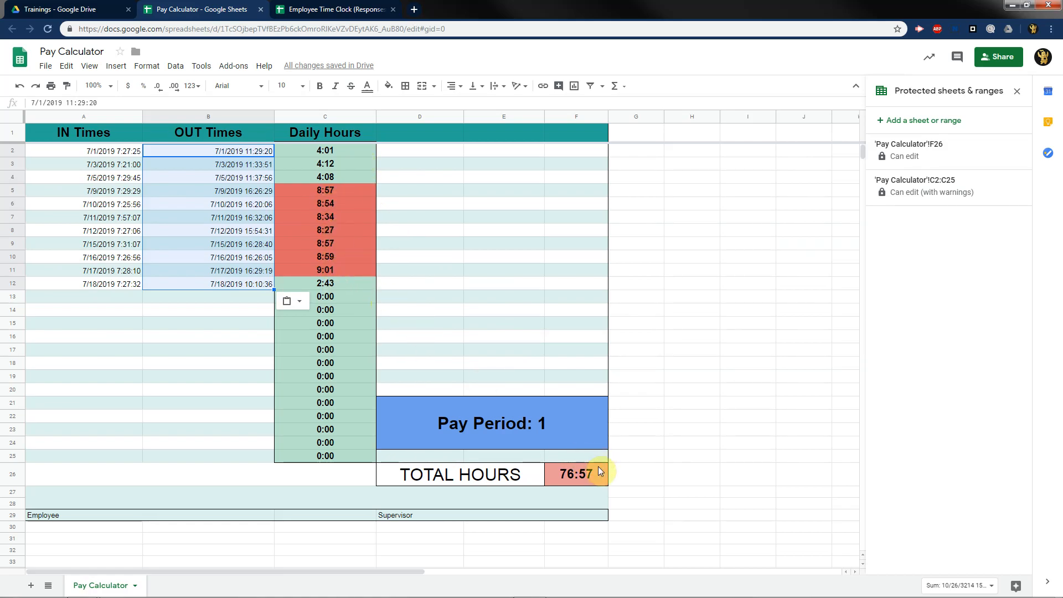
# Remove the two 40-hour conditional formatting rules from the TOTAL HOURS cell F26, keeping the 80:01 rule.
pyautogui.click(585, 481)
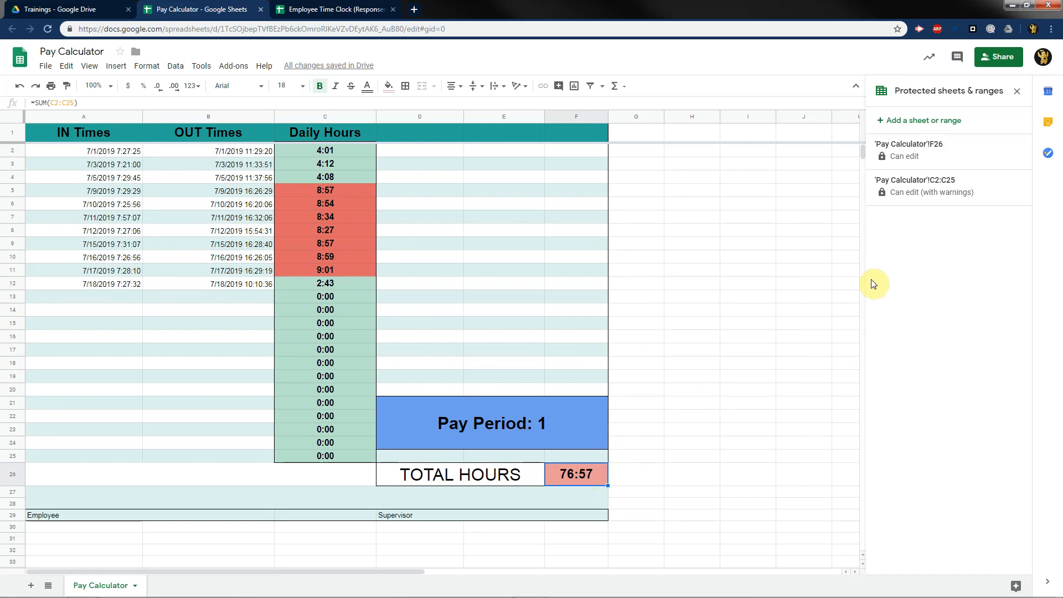
pyautogui.click(176, 66)
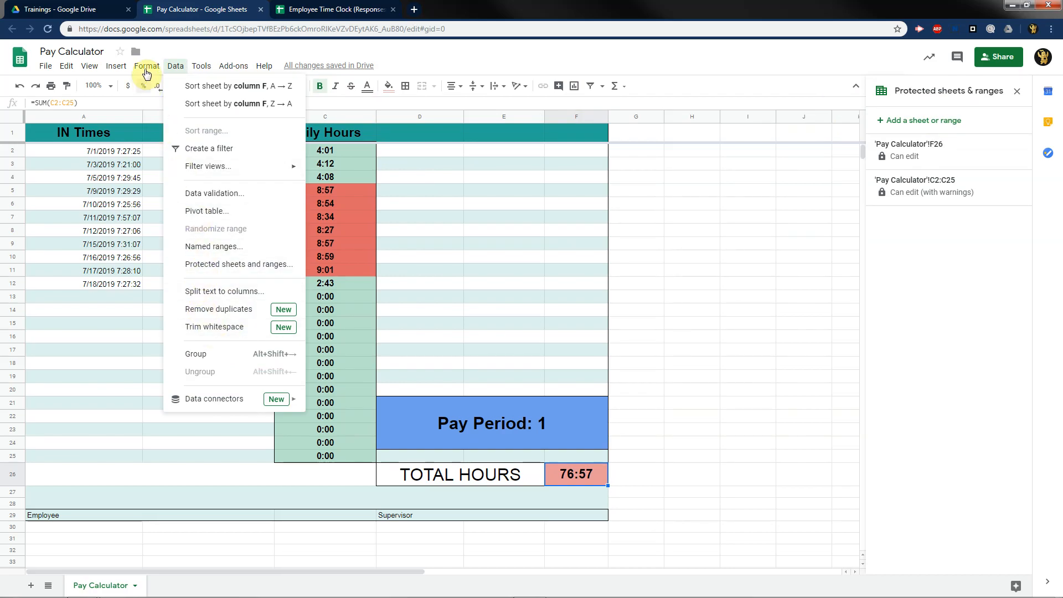
pyautogui.moveTo(147, 66)
pyautogui.click(188, 299)
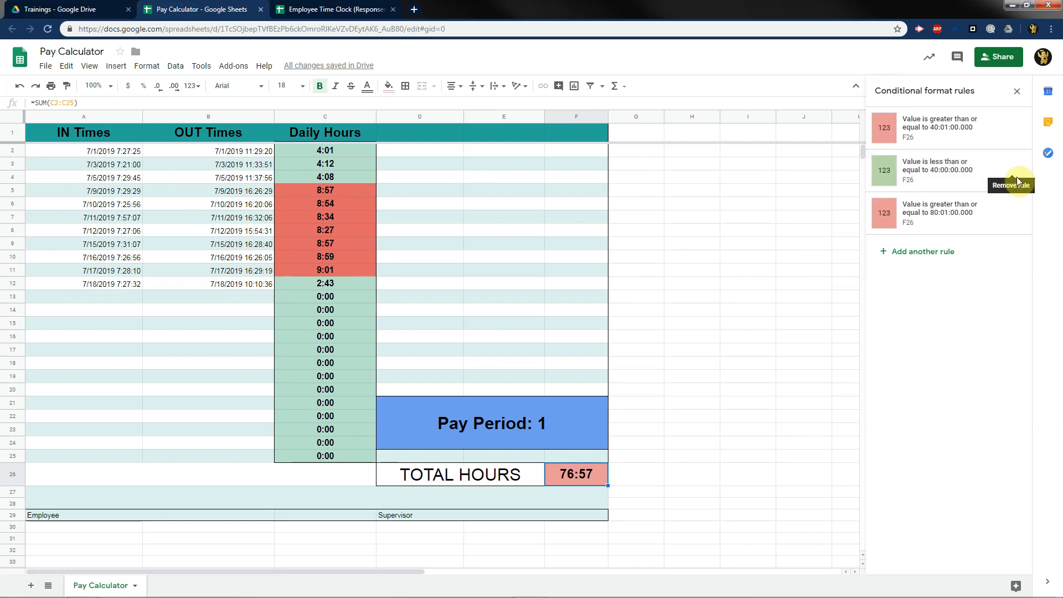
pyautogui.click(1018, 131)
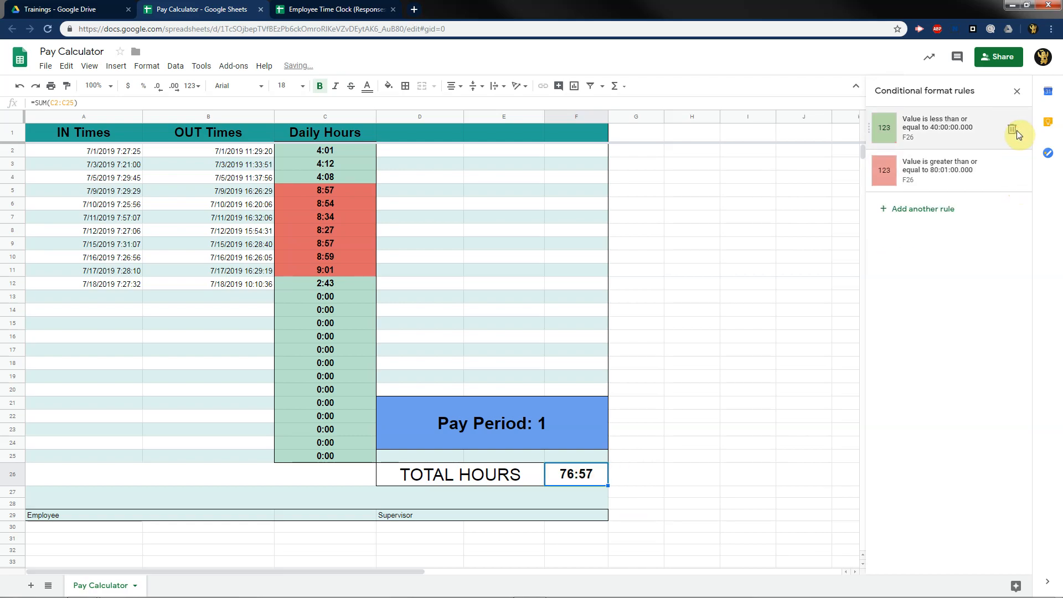
pyautogui.click(1016, 130)
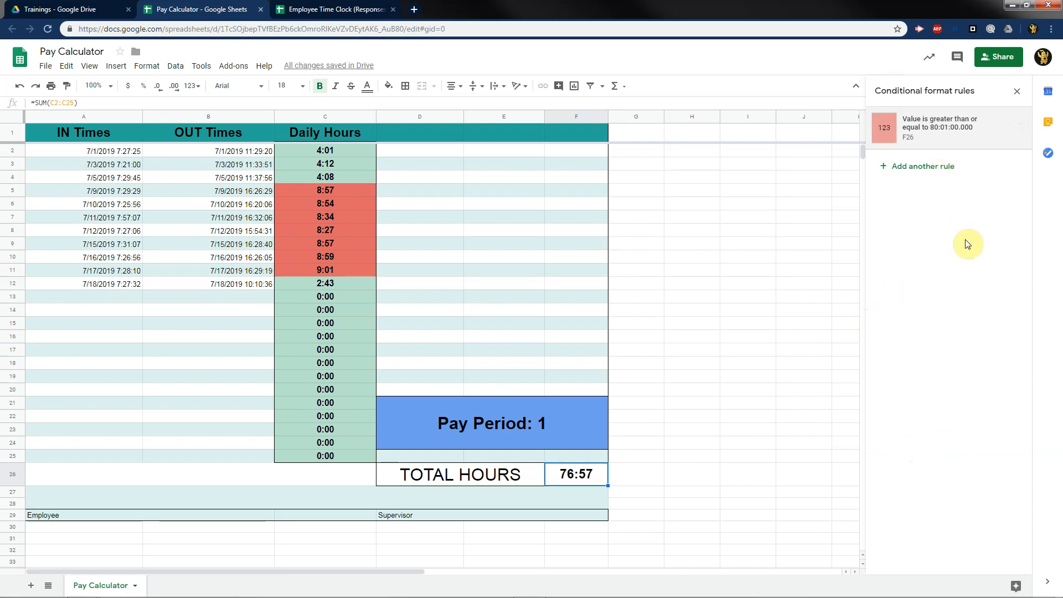
# Add a conditional formatting rule to F26 that applies the default green style when the value is less than or equal to 80:00.
pyautogui.click(932, 167)
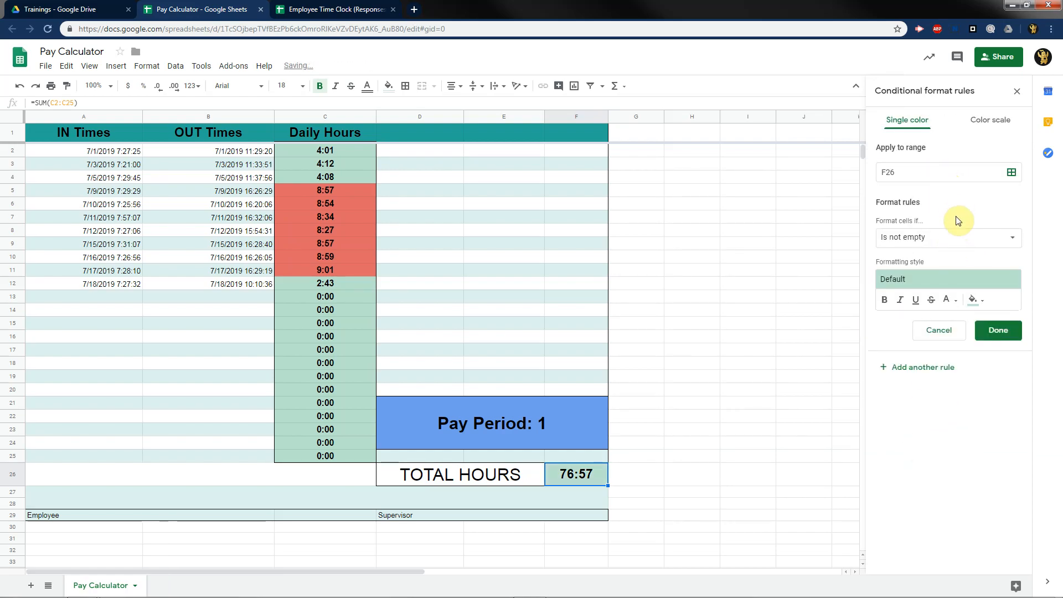
pyautogui.click(969, 237)
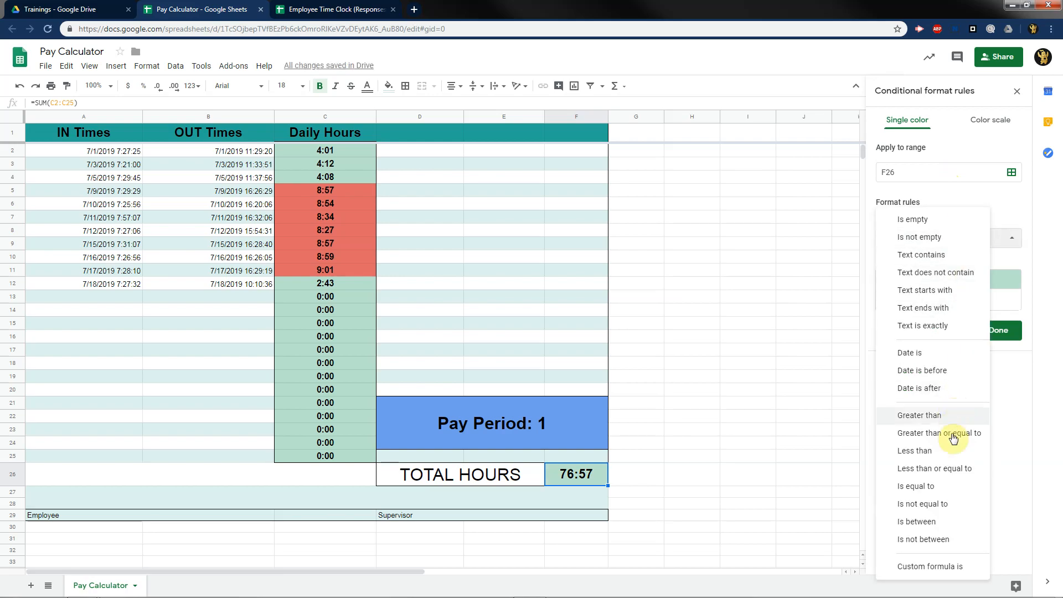
pyautogui.click(950, 469)
pyautogui.click(956, 266)
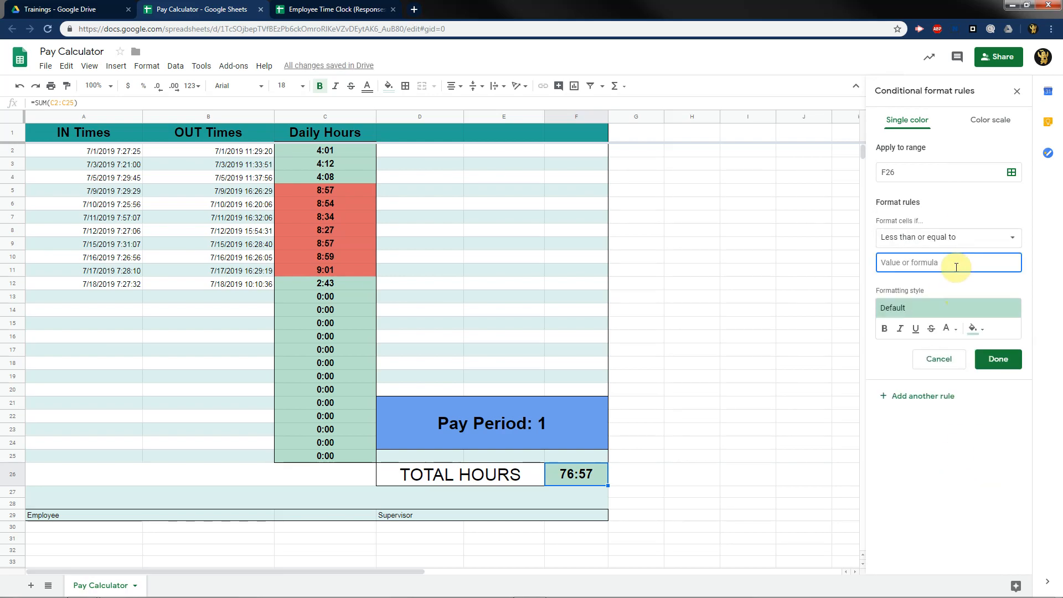
pyautogui.write('80:00')
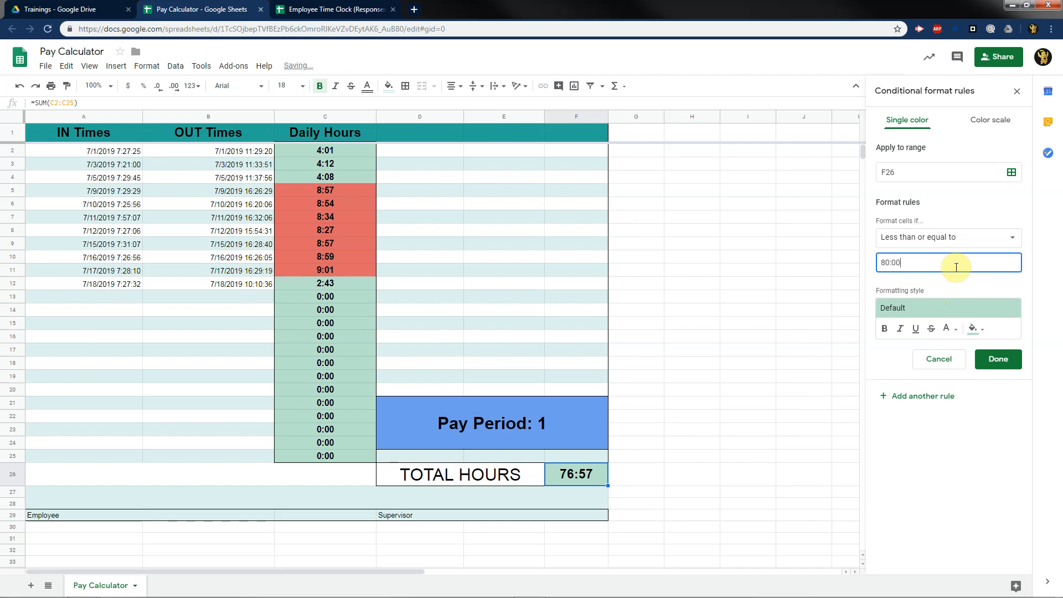
pyautogui.click(998, 359)
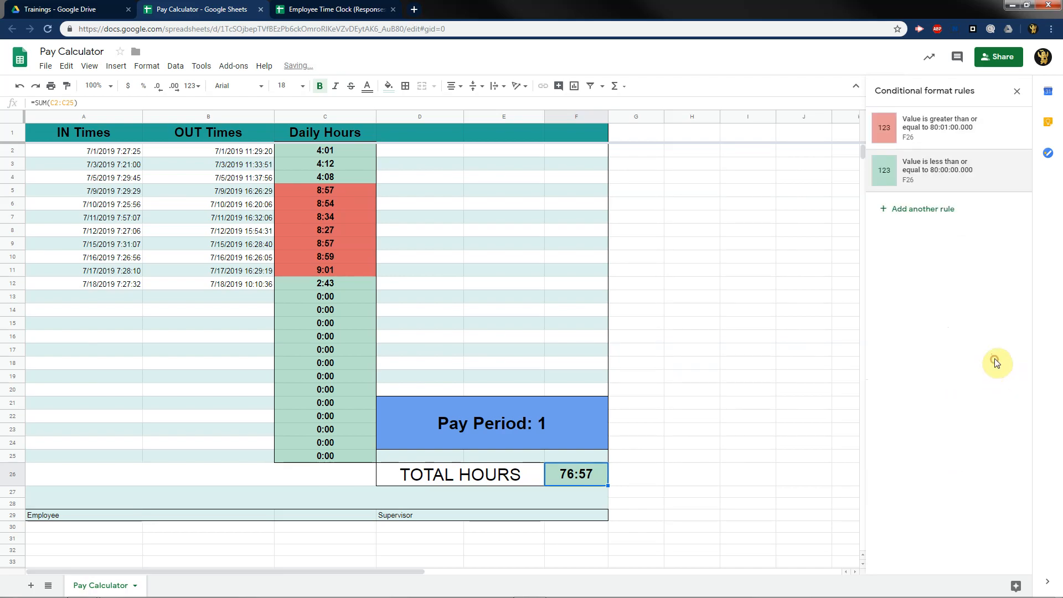
pyautogui.click(796, 408)
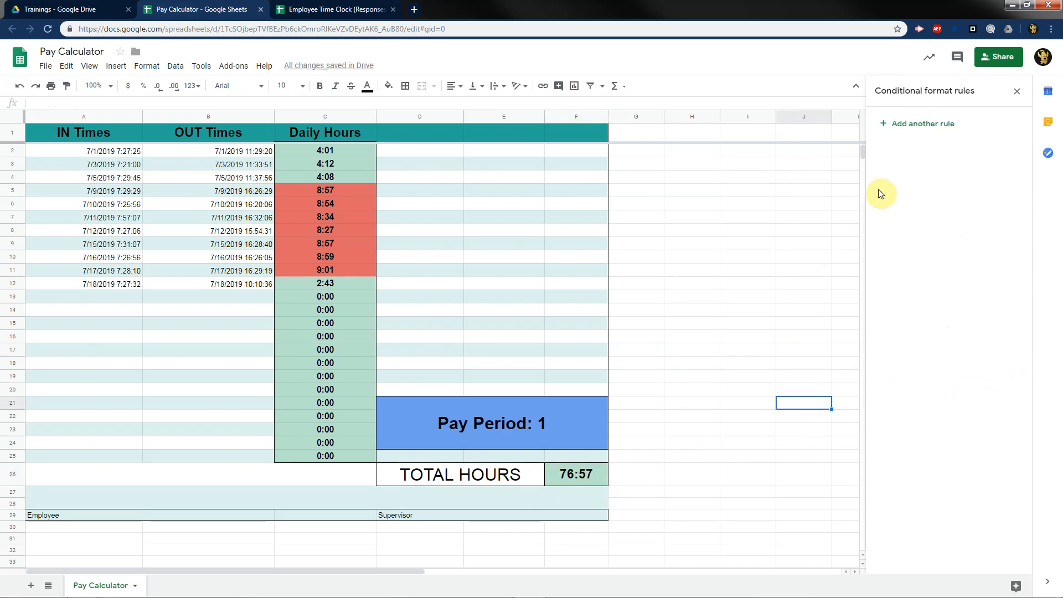
pyautogui.click(601, 481)
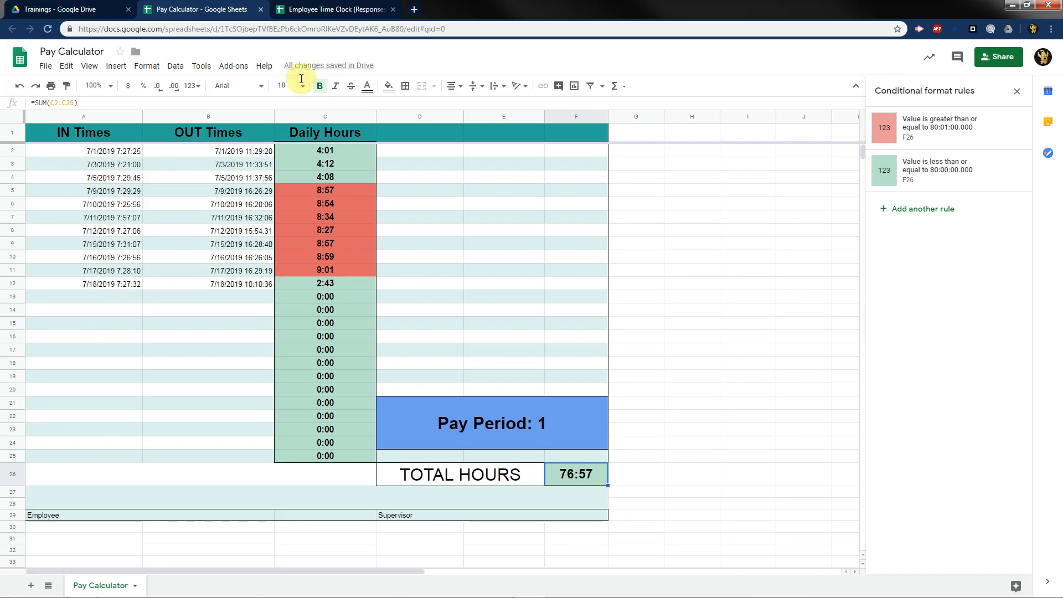
pyautogui.click(110, 153)
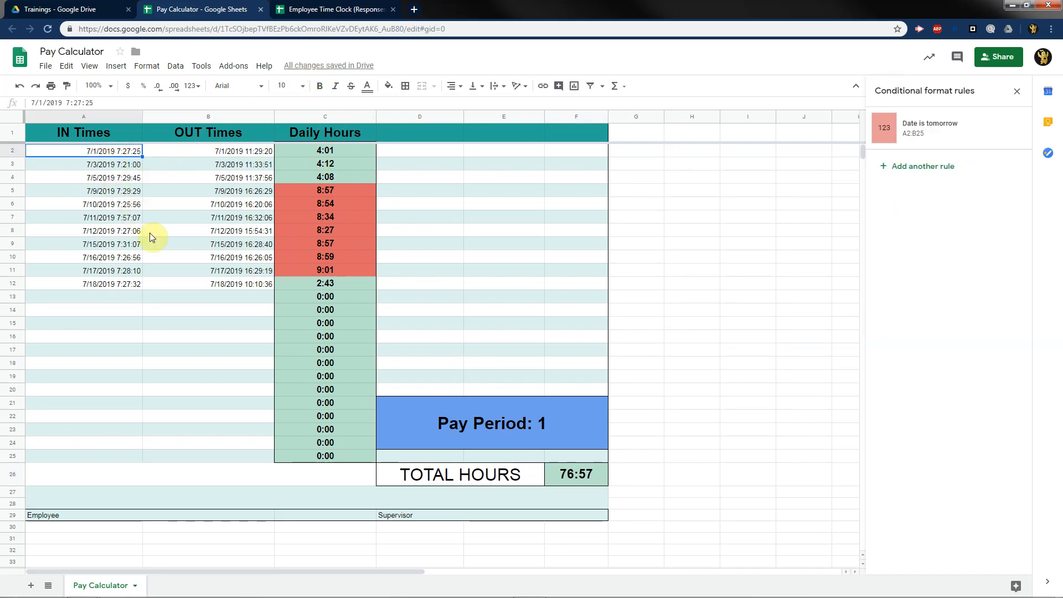
pyautogui.keyDown('shift'); pyautogui.click(194, 281); pyautogui.keyUp('shift')
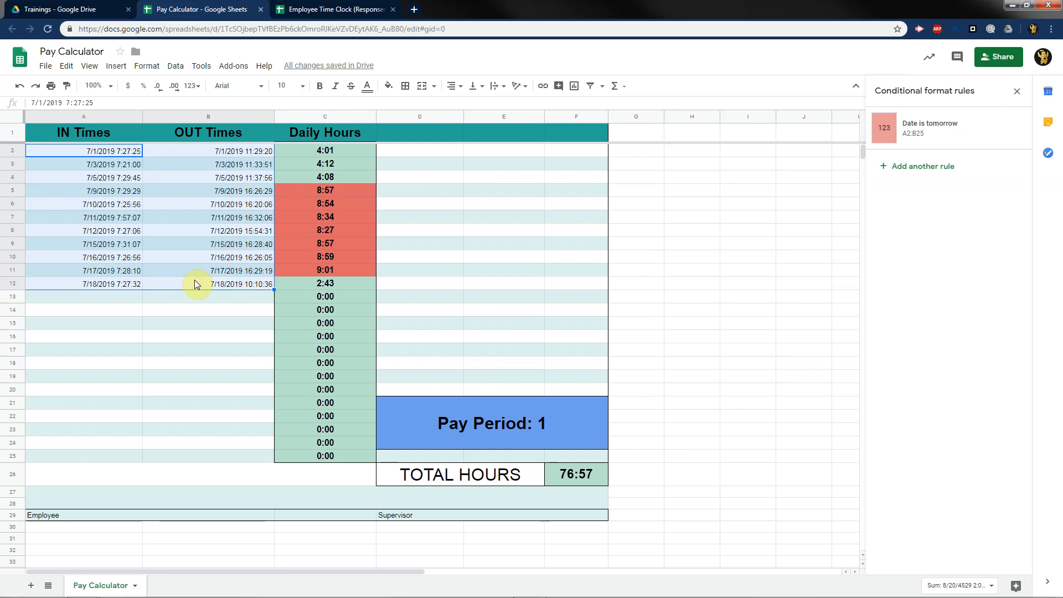
pyautogui.click(203, 66)
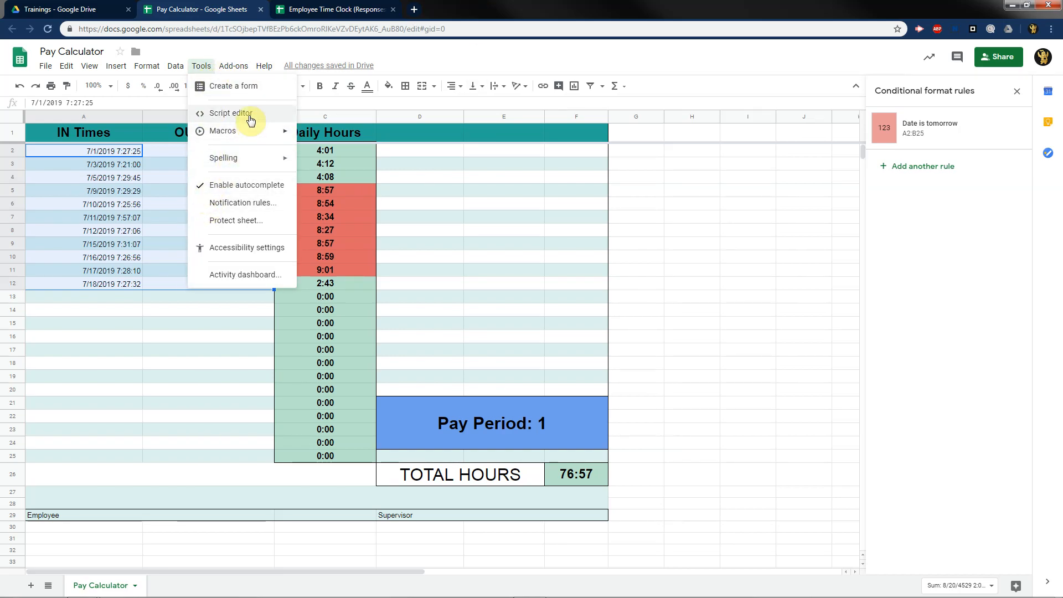
pyautogui.click(148, 421)
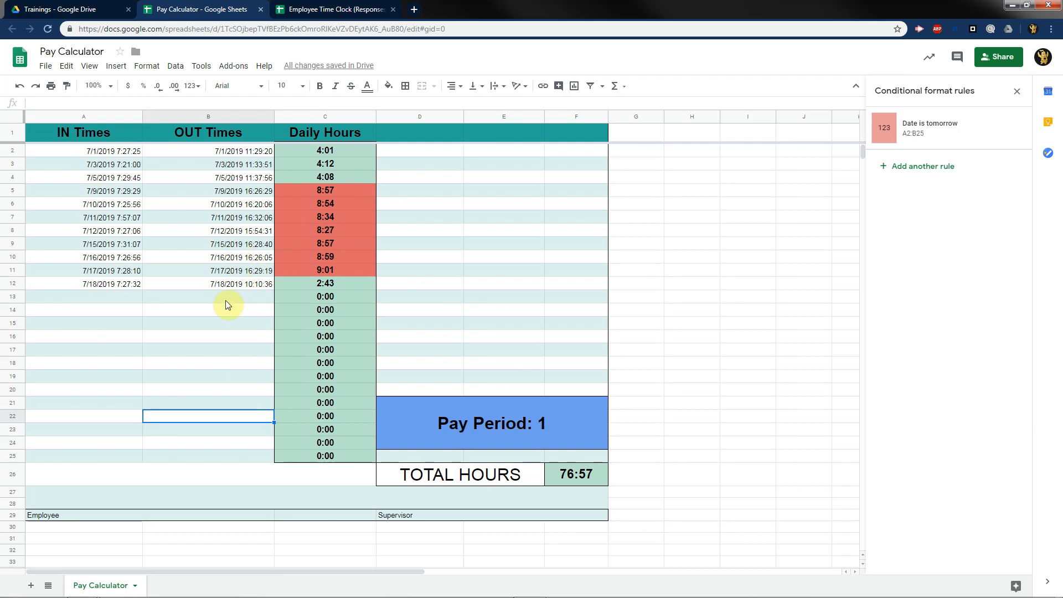
pyautogui.click(235, 284)
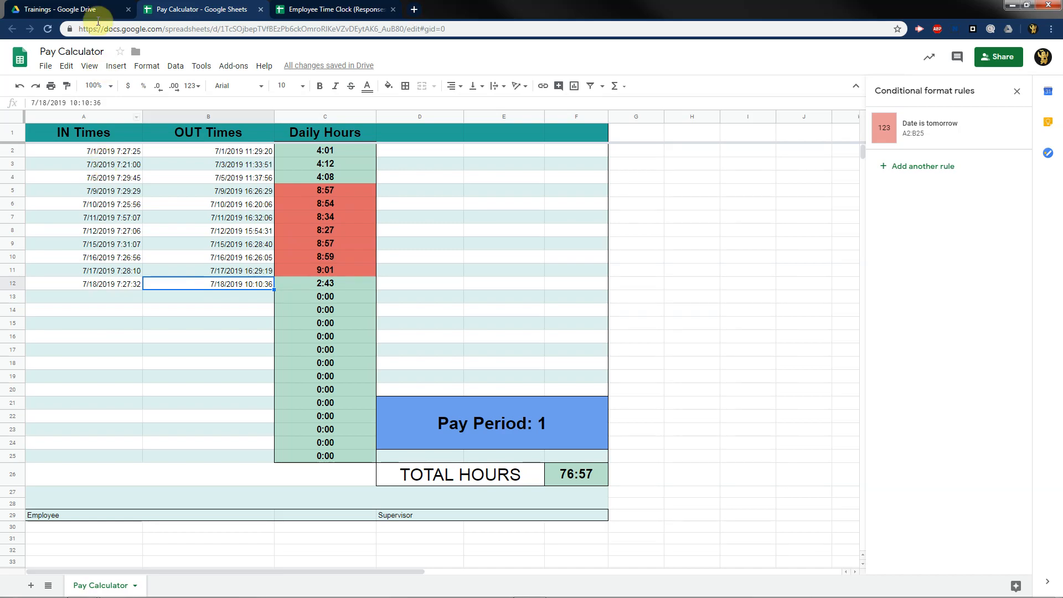
# Switch to the Trainings folder in Google Drive and open the Time Clock form for editing.
pyautogui.click(71, 10)
pyautogui.click(464, 199)
pyautogui.doubleClick(464, 199)
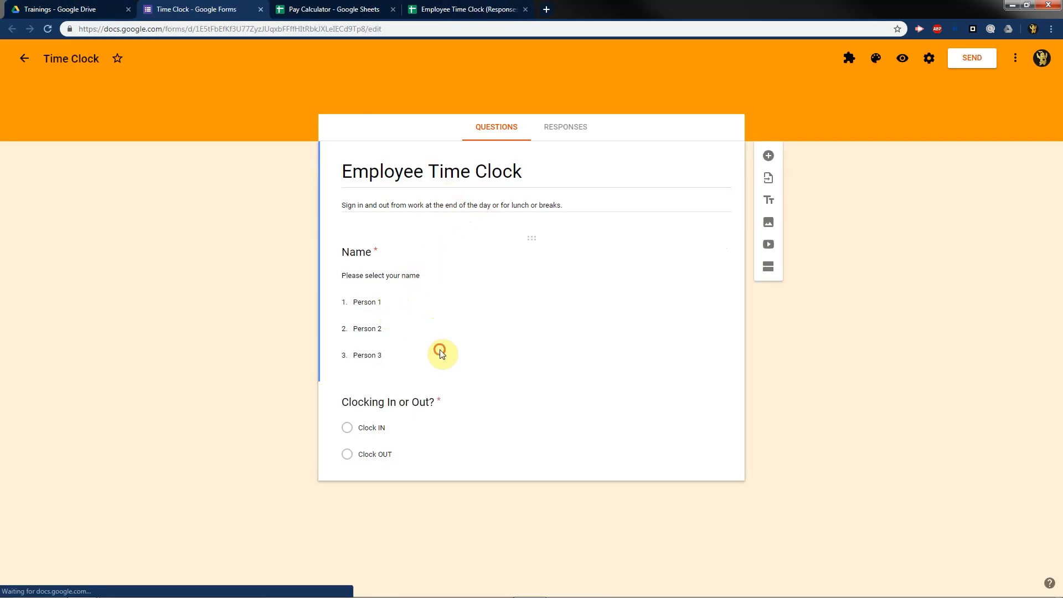
# Try adding extra options after Person 3 in the form's Name dropdown question, and remove them again.
pyautogui.click(439, 351)
pyautogui.click(381, 396)
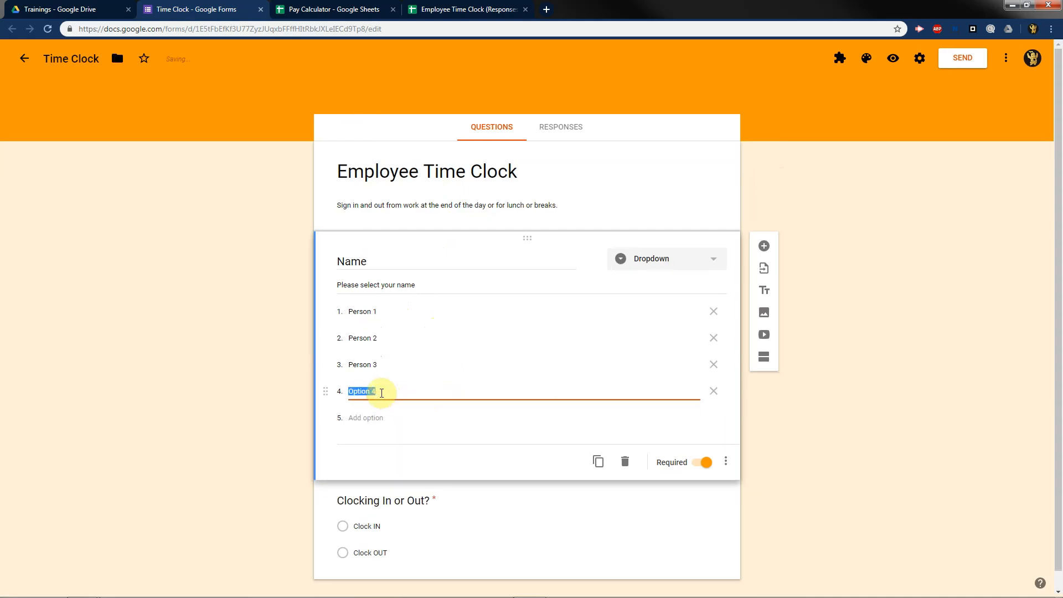
pyautogui.click(357, 418)
pyautogui.click(714, 418)
pyautogui.click(714, 392)
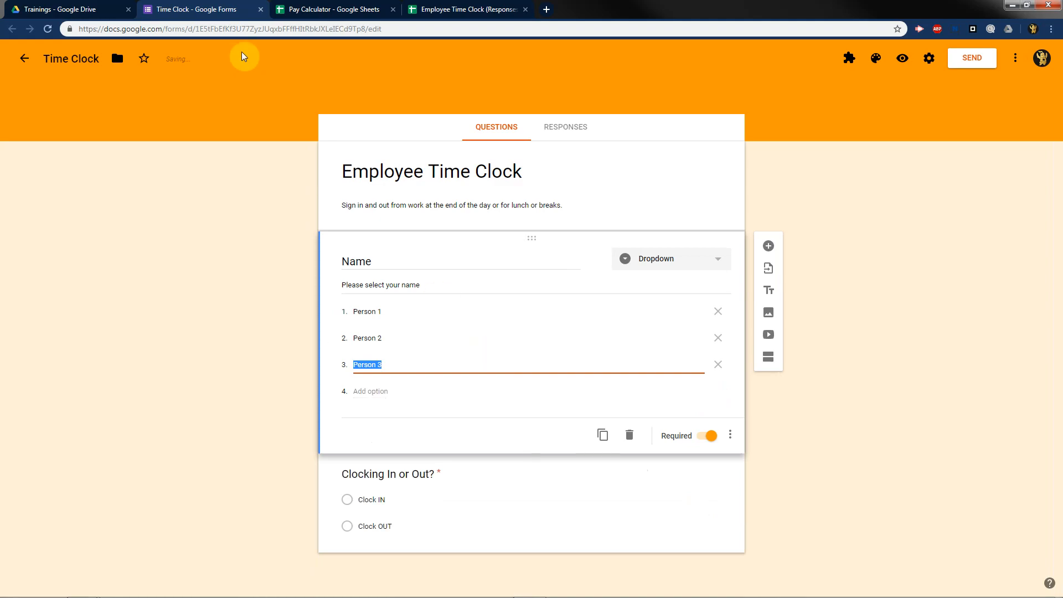
# Look through the clock entries of all three people in the Employee Time Clock responses sheet and return to the Pay Calculator.
pyautogui.click(454, 9)
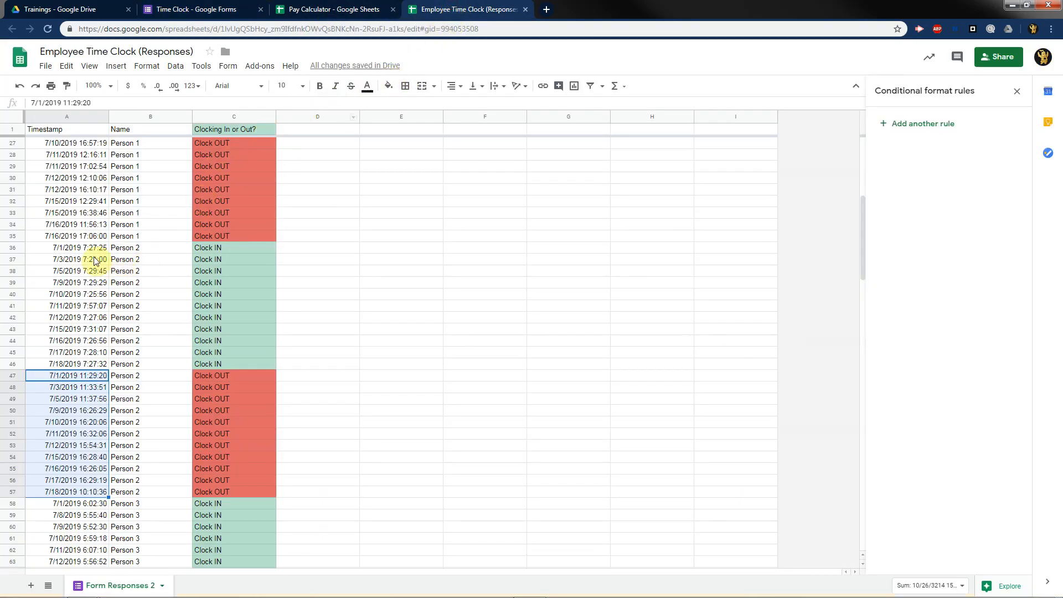
pyautogui.scroll(-5, 148, 380)
pyautogui.scroll(-8, 180, 521)
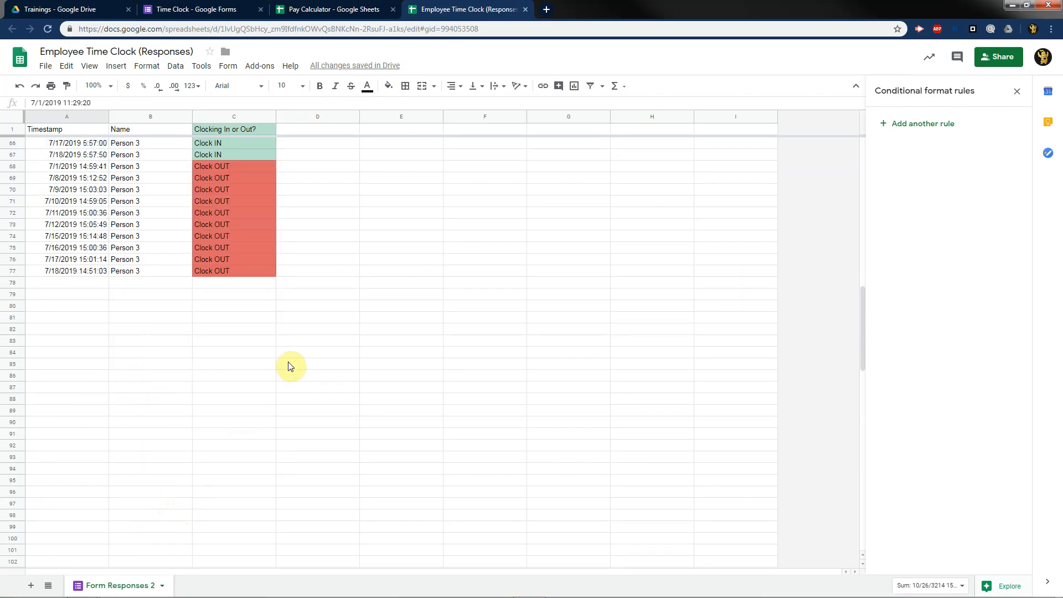
pyautogui.scroll(10, 299, 374)
pyautogui.scroll(3, 394, 418)
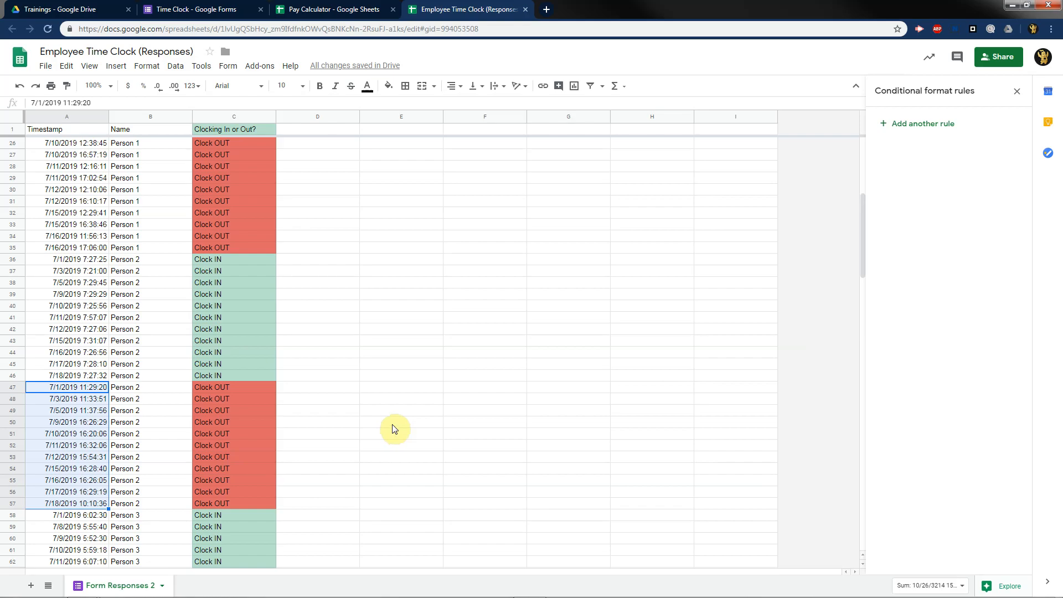
pyautogui.scroll(8, 388, 426)
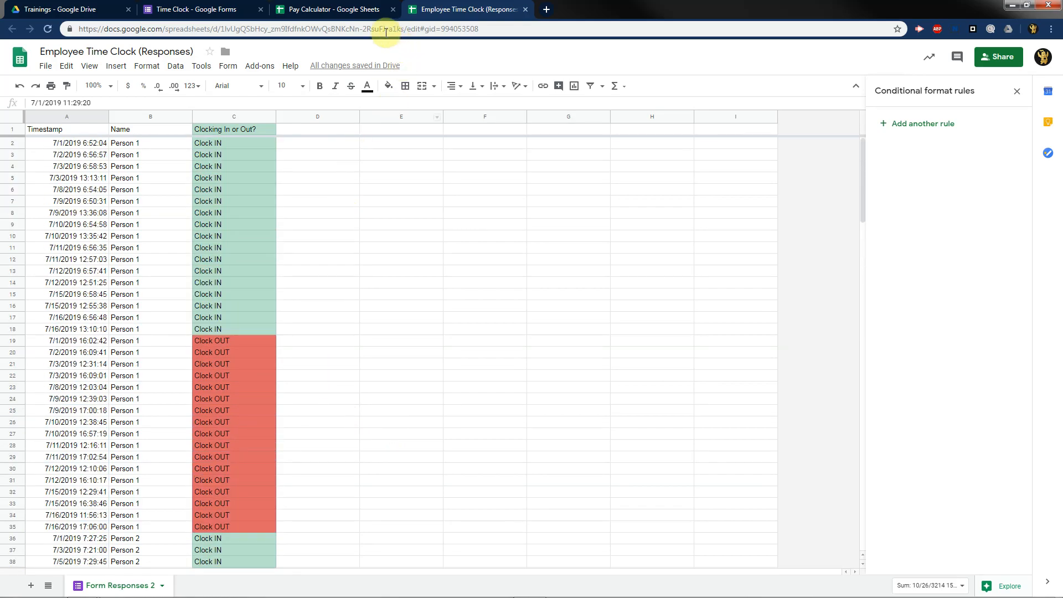
pyautogui.click(346, 10)
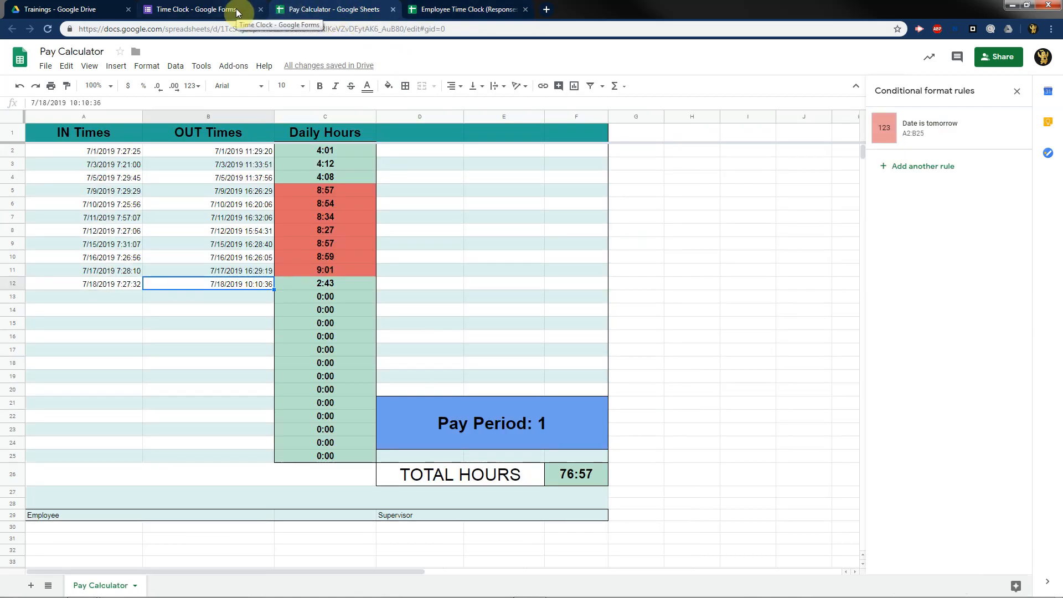